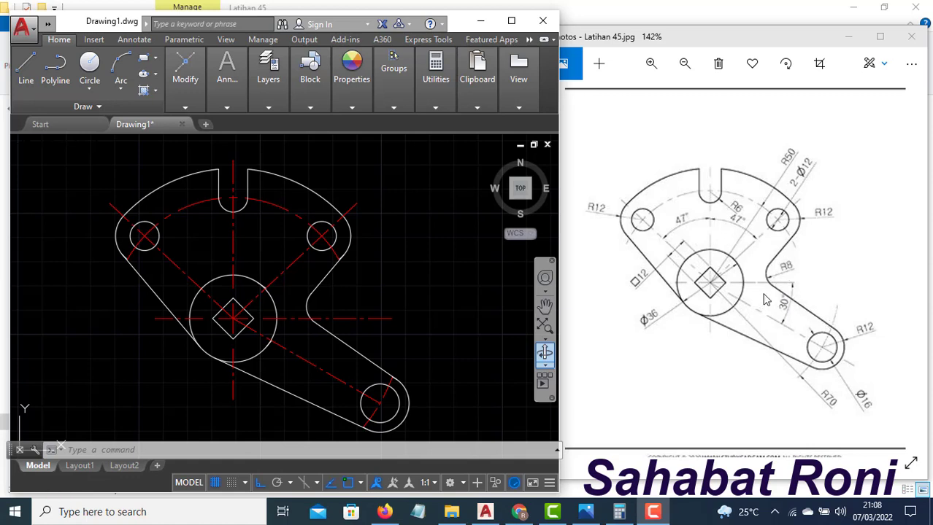
Bring an empty drawing area beside the finished plate into view.
{"action": "left_click", "coordinate": [454, 311]}
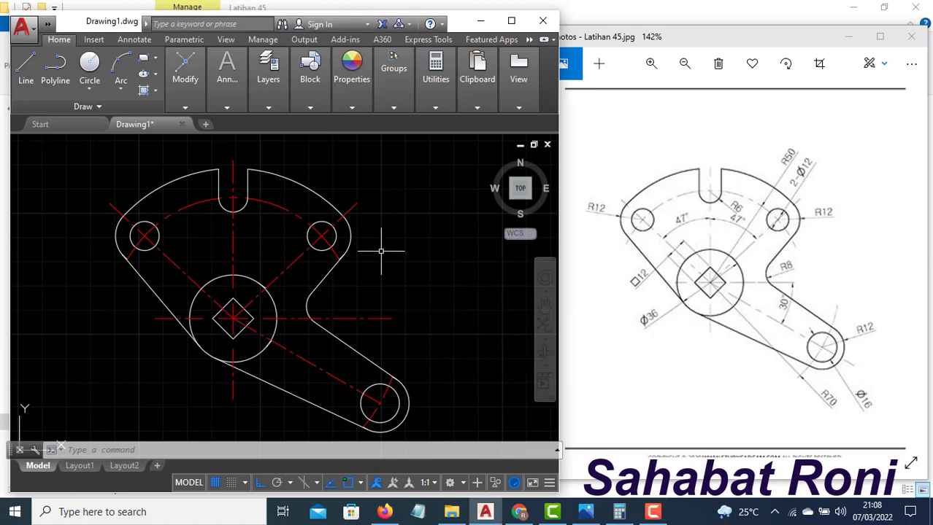
{"action": "middle_click_drag", "start_coordinate": [471, 311], "coordinate": [199, 297]}
{"action": "middle_click_drag", "start_coordinate": [472, 294], "coordinate": [191, 302]}
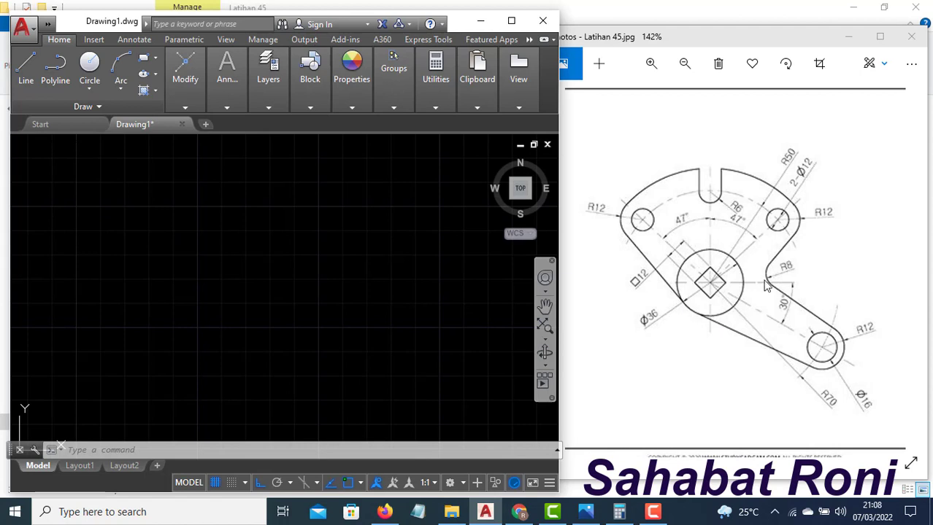
{"action": "type", "text": "c"}
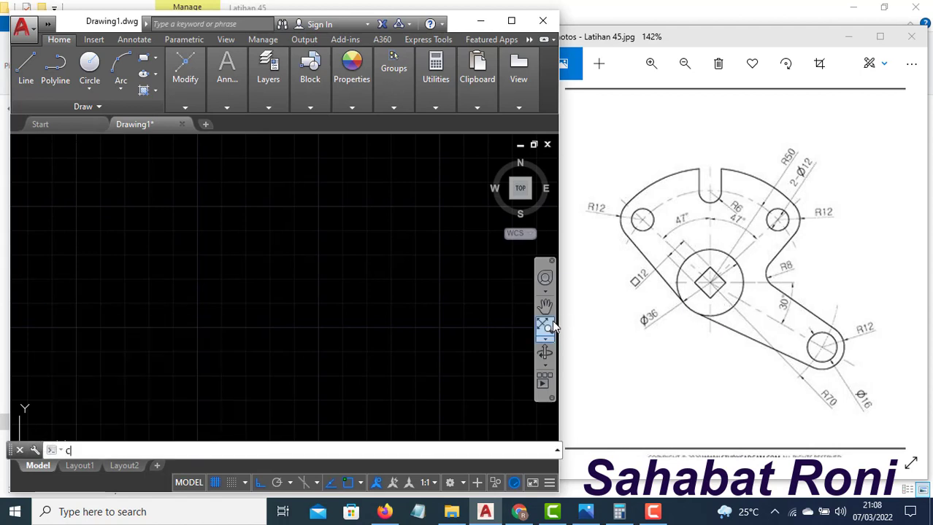
{"action": "key", "text": "Escape"}
{"action": "key", "text": "Escape"}
Draw a 12 by 12 square with the Rectangle command in the empty drawing area.
{"action": "type", "text": "rec"}
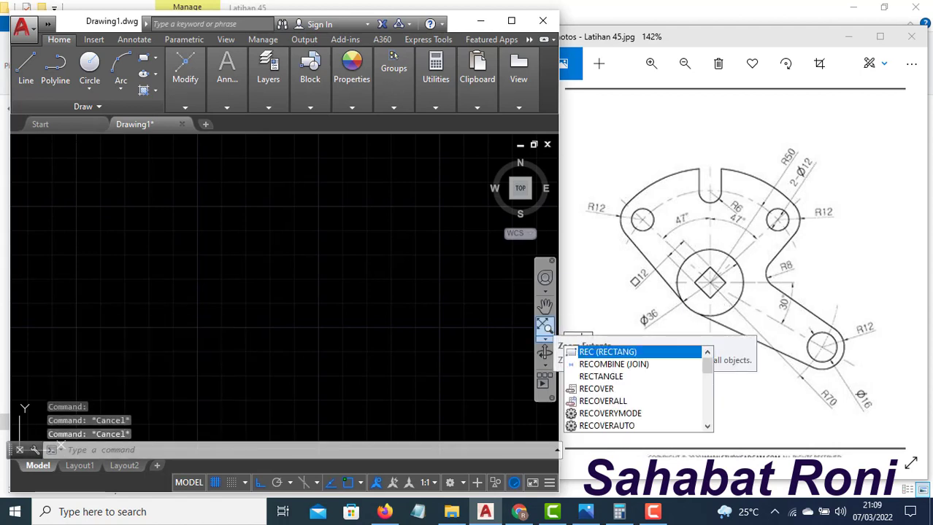
{"action": "key", "text": "Return"}
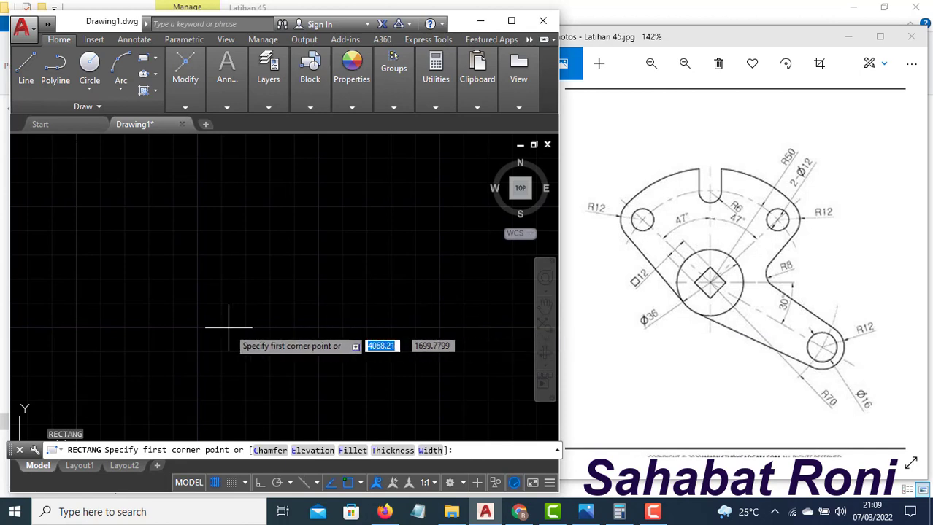
{"action": "left_click", "coordinate": [272, 296]}
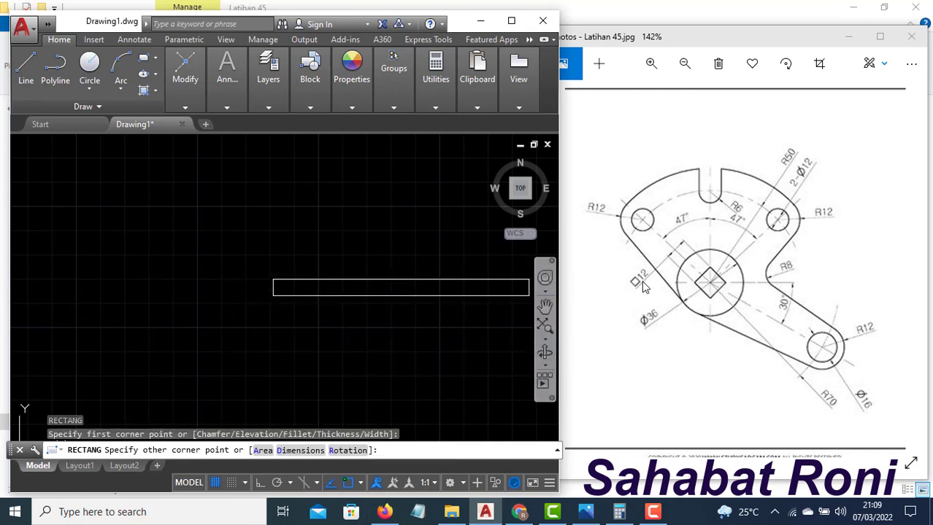
{"action": "type", "text": "12"}
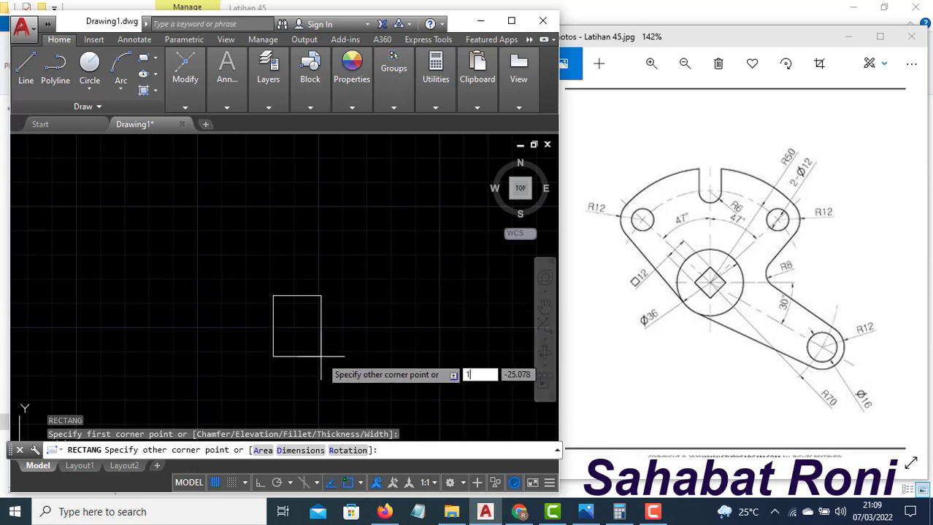
{"action": "key", "text": "Tab"}
{"action": "type", "text": "12"}
{"action": "key", "text": "Return"}
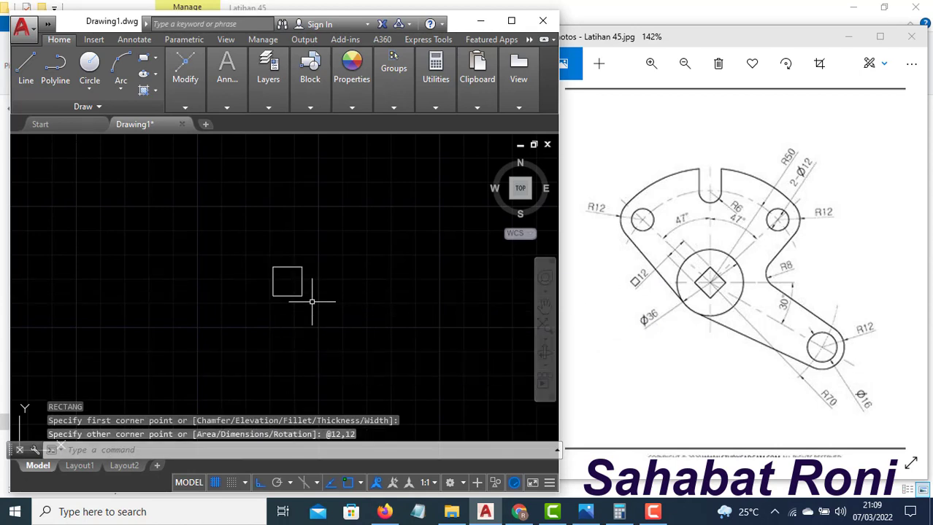
Rotate the square 45 degrees about its centre.
{"action": "scroll", "coordinate": [285, 287], "scroll_direction": "up", "scroll_amount": 2}
{"action": "left_click", "coordinate": [333, 316]}
{"action": "left_click", "coordinate": [262, 280]}
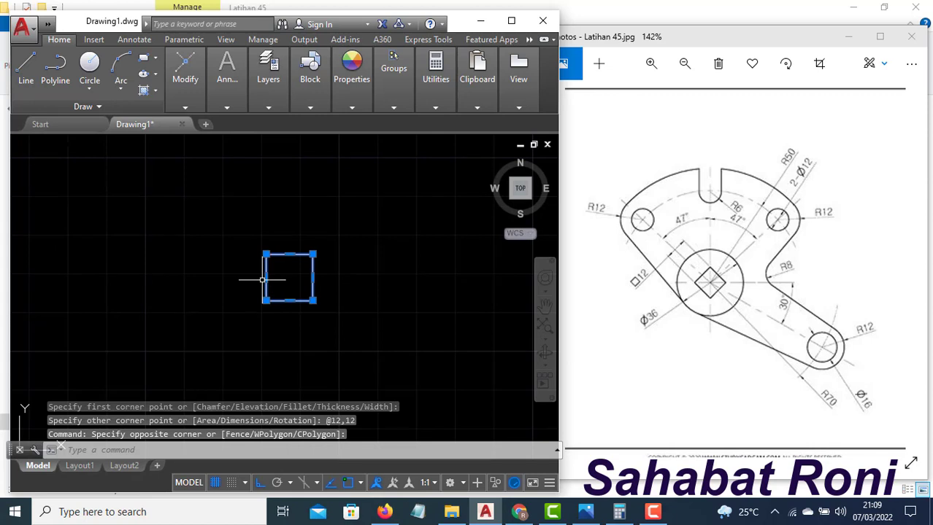
{"action": "type", "text": "ro"}
{"action": "key", "text": "Return"}
{"action": "left_click", "coordinate": [290, 277]}
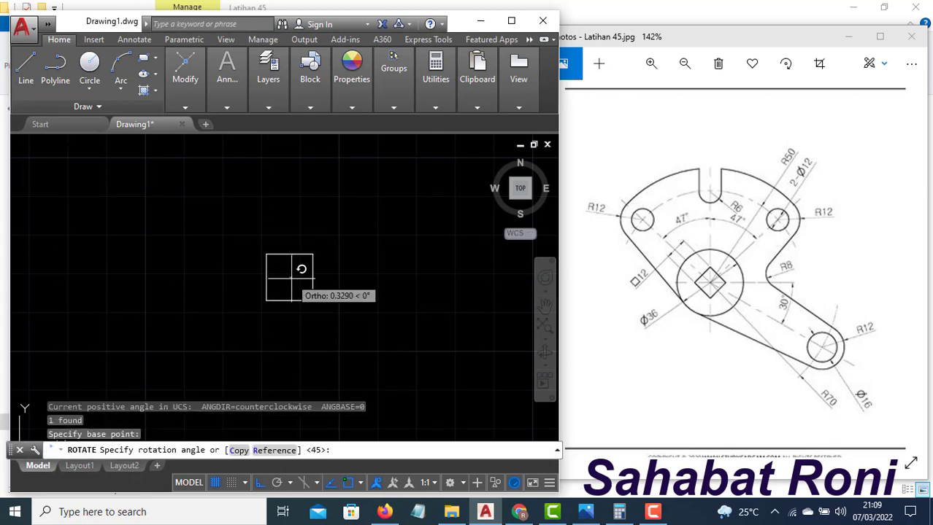
{"action": "type", "text": "45"}
{"action": "key", "text": "Return"}
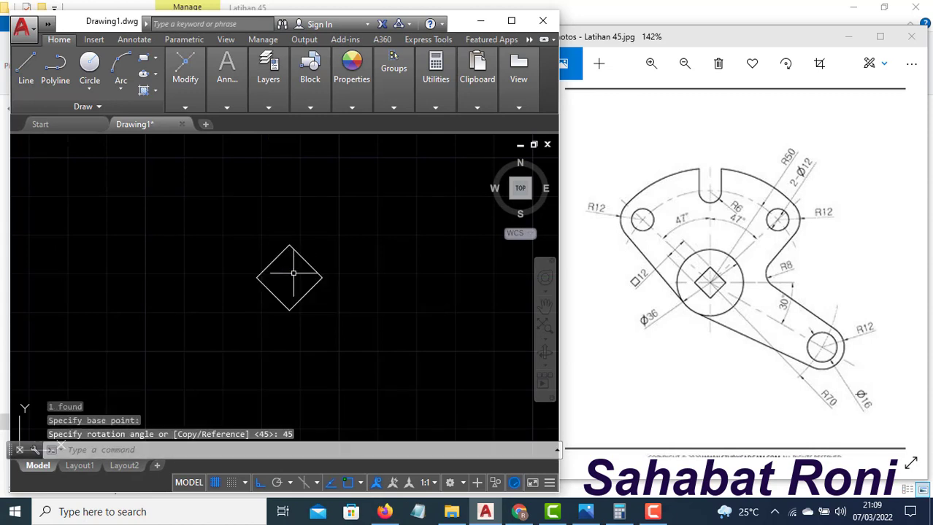
Draw a circle with a diameter of 36 centred on the rotated square.
{"action": "type", "text": "c"}
{"action": "key", "text": "Return"}
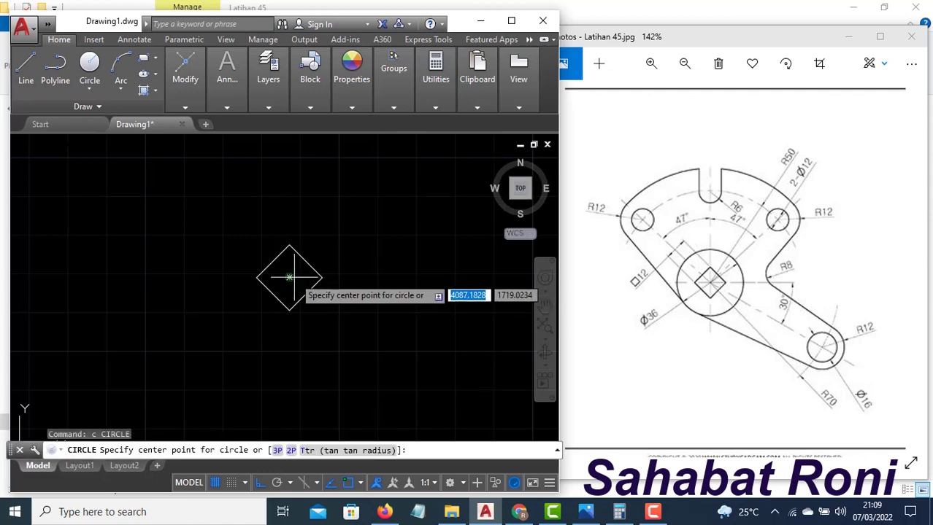
{"action": "left_click", "coordinate": [290, 278]}
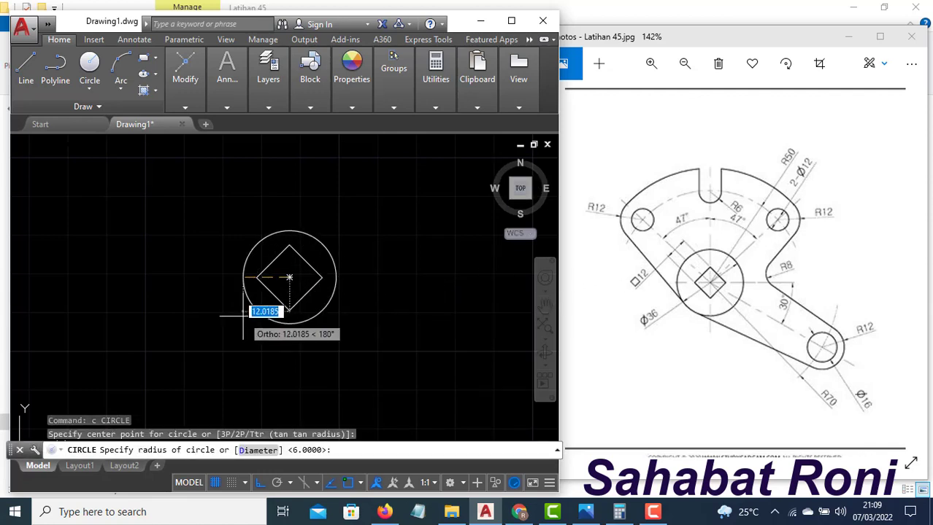
{"action": "type", "text": "d"}
{"action": "key", "text": "Return"}
{"action": "type", "text": "36"}
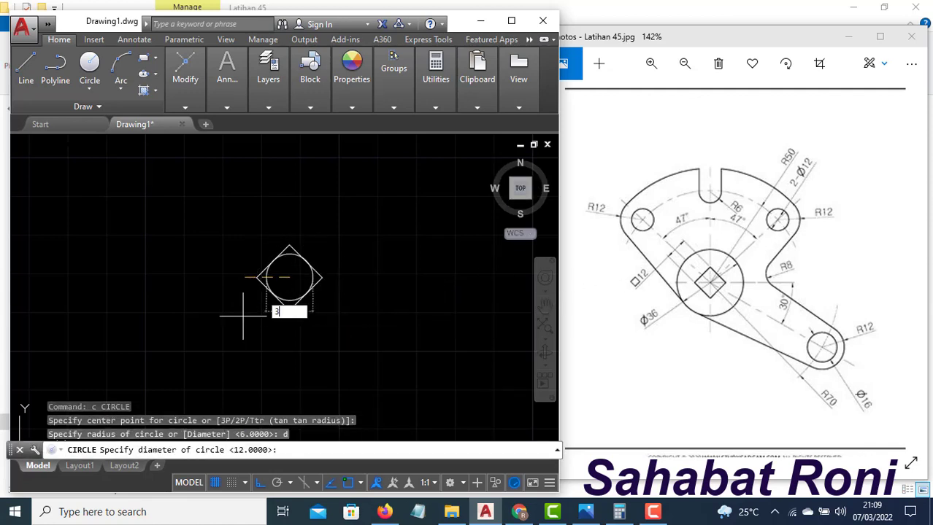
{"action": "key", "text": "Return"}
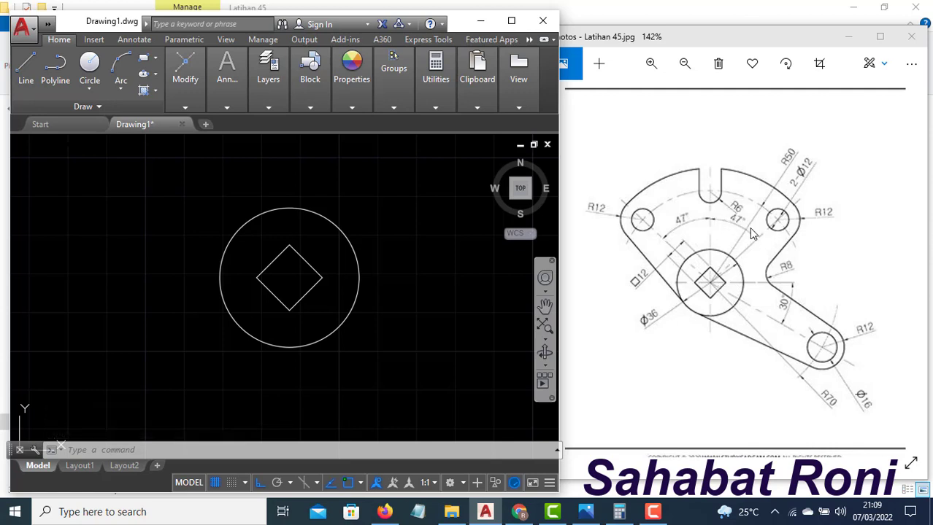
Switch to Calculator, subtract 47 from 90 to find the guide line's angle from horizontal, and return to the drawing.
{"action": "left_click", "coordinate": [619, 511]}
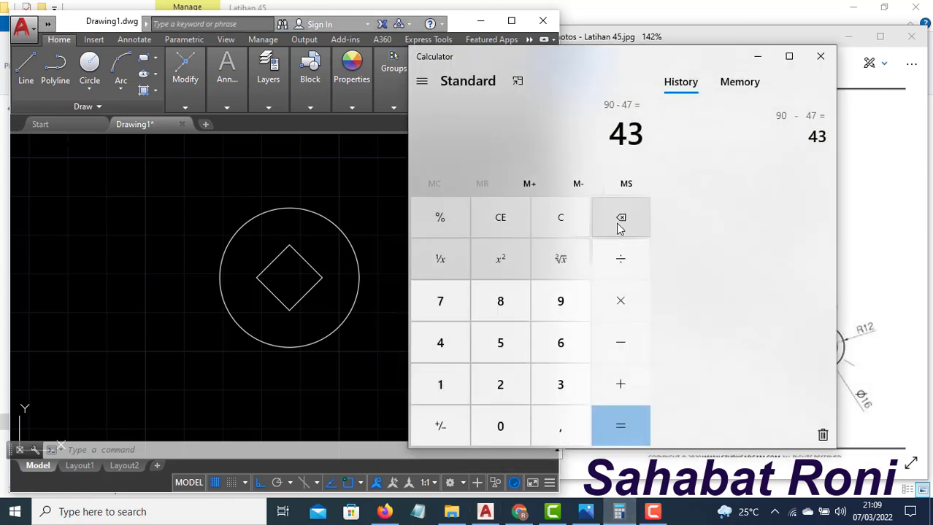
{"action": "left_click", "coordinate": [570, 224]}
{"action": "left_click", "coordinate": [560, 314]}
{"action": "left_click", "coordinate": [521, 423]}
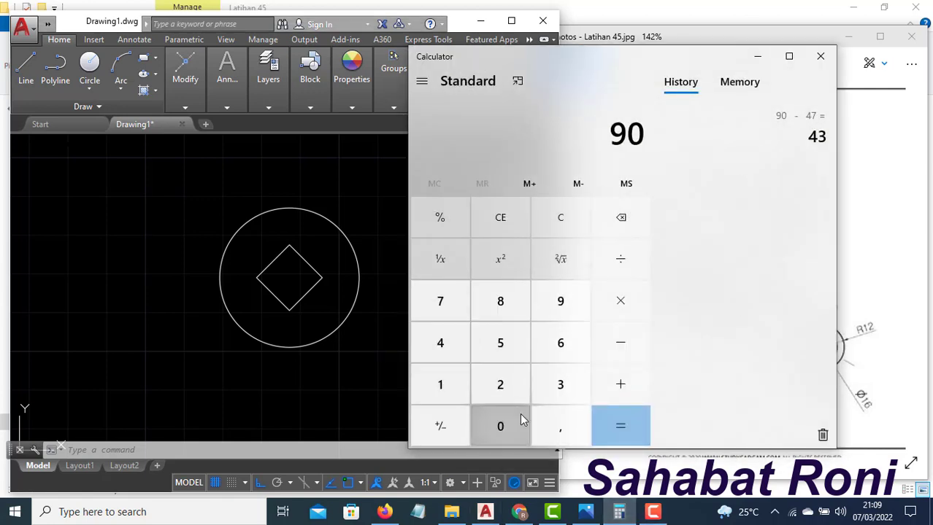
{"action": "left_click", "coordinate": [614, 354]}
{"action": "left_click", "coordinate": [440, 339]}
{"action": "left_click", "coordinate": [457, 316]}
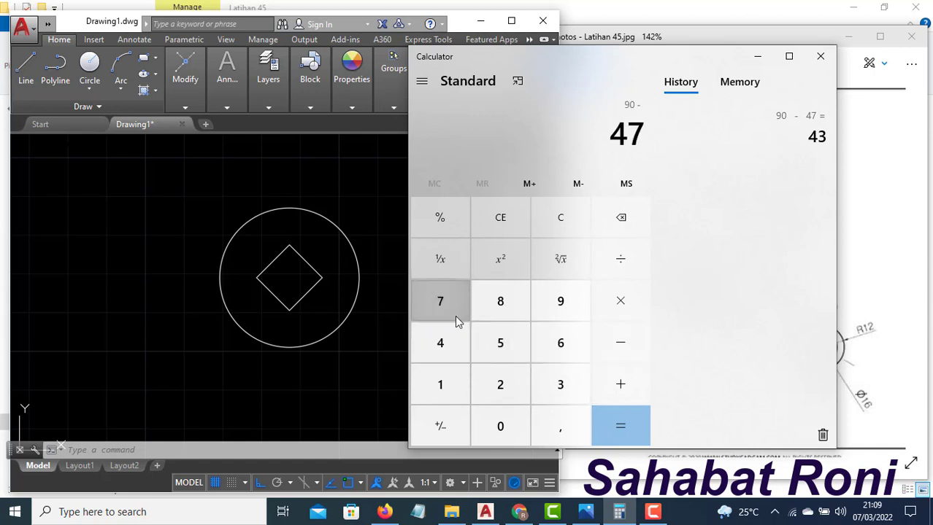
{"action": "left_click", "coordinate": [615, 424]}
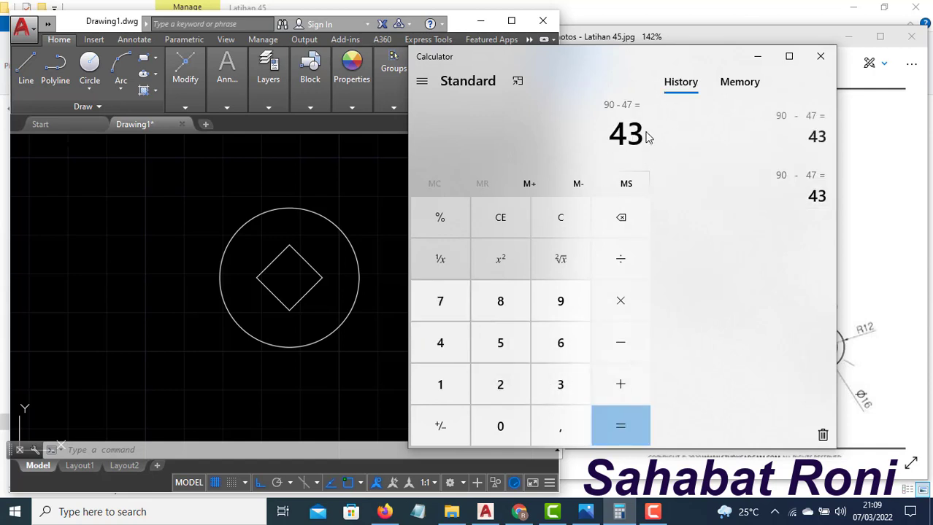
{"action": "left_click", "coordinate": [757, 61]}
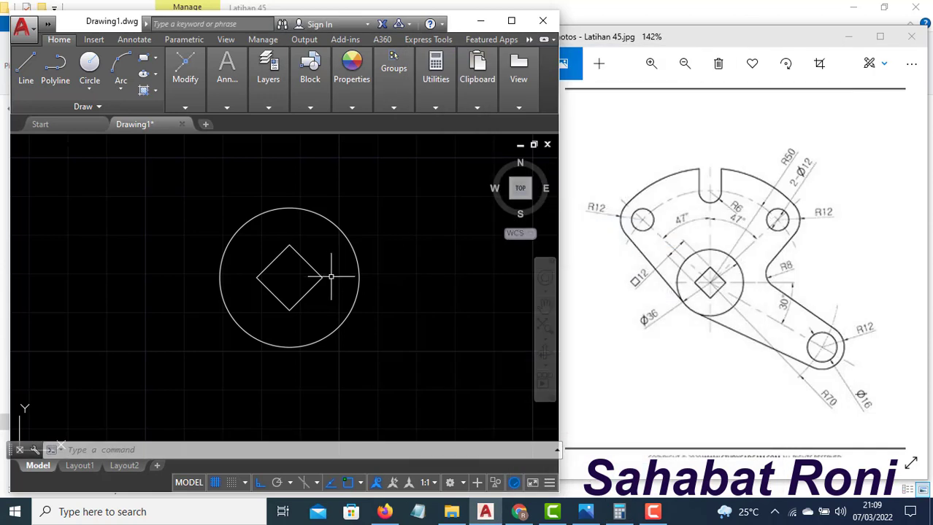
{"action": "key", "text": "Escape"}
{"action": "key", "text": "Escape"}
{"action": "key", "text": "Escape"}
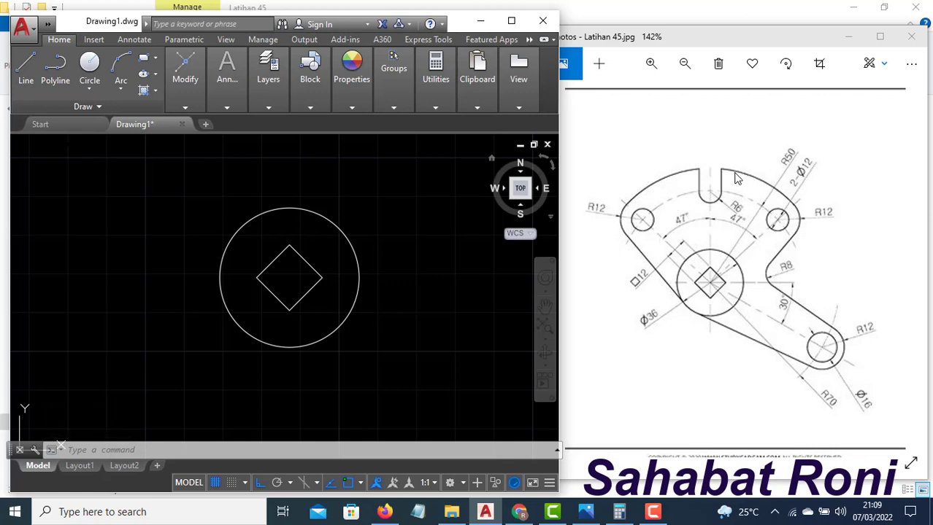
Draw a circle with a radius of 50 centred on the rotated square.
{"action": "type", "text": "c"}
{"action": "key", "text": "Return"}
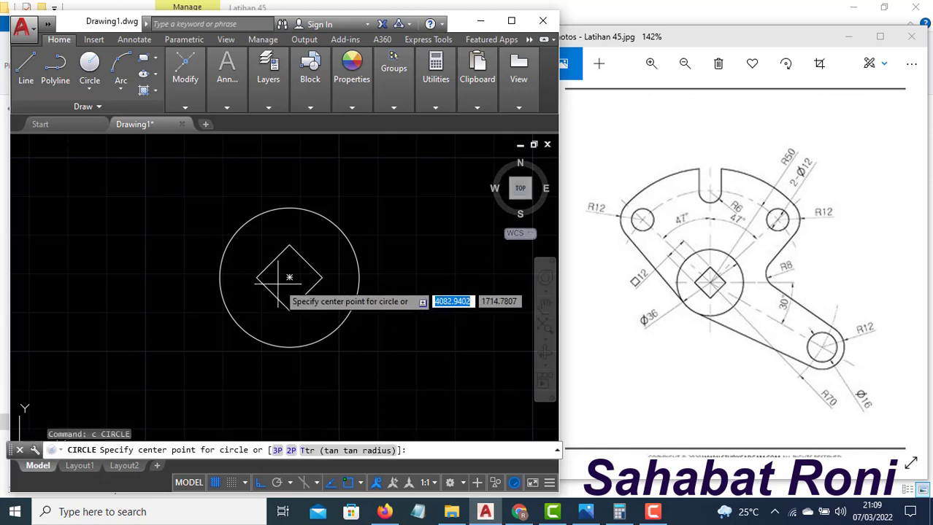
{"action": "left_click", "coordinate": [289, 278]}
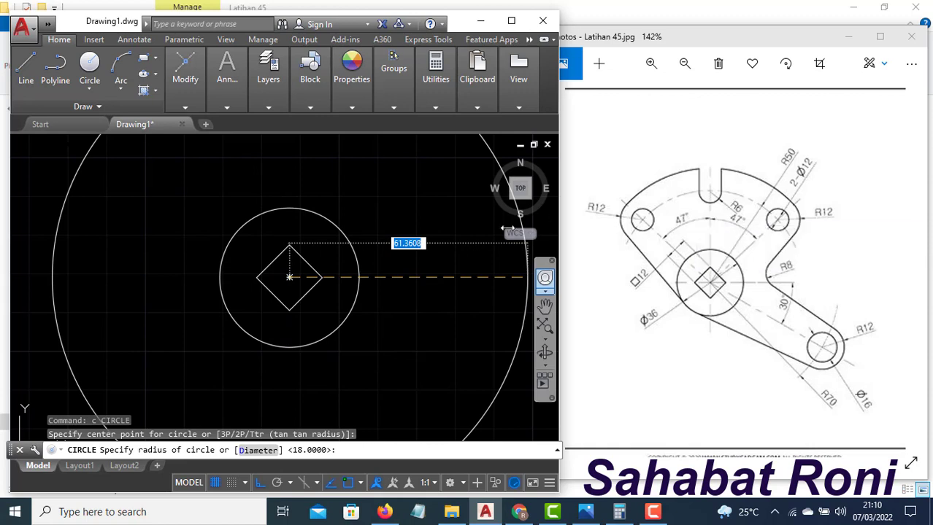
{"action": "type", "text": "50"}
{"action": "key", "text": "Return"}
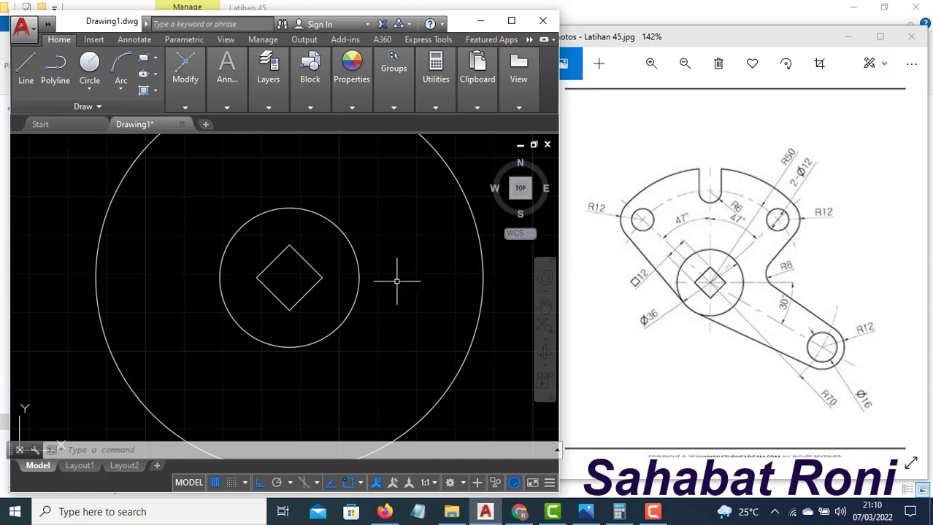
Draw a line 100 long at 43 degrees from the common centre of the circles.
{"action": "type", "text": "l"}
{"action": "key", "text": "Return"}
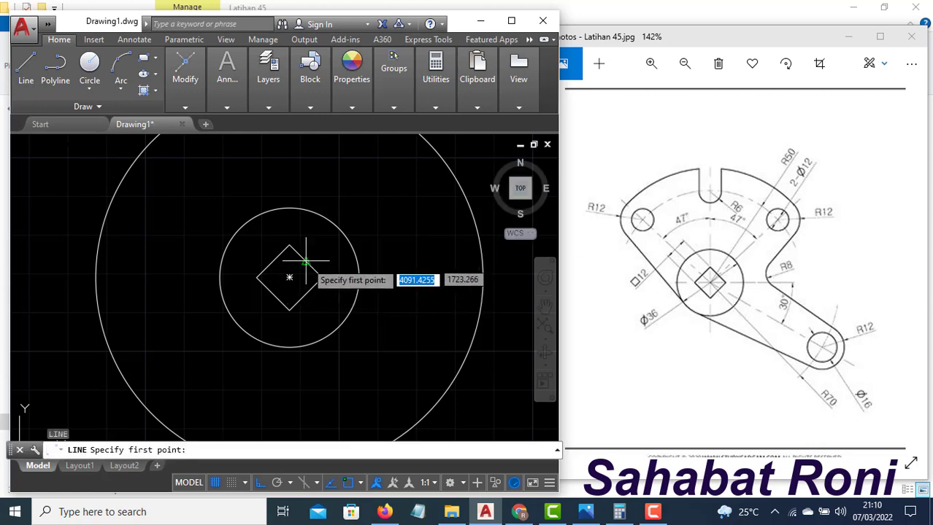
{"action": "left_click", "coordinate": [289, 278]}
{"action": "scroll", "coordinate": [252, 394], "scroll_direction": "down", "scroll_amount": 2}
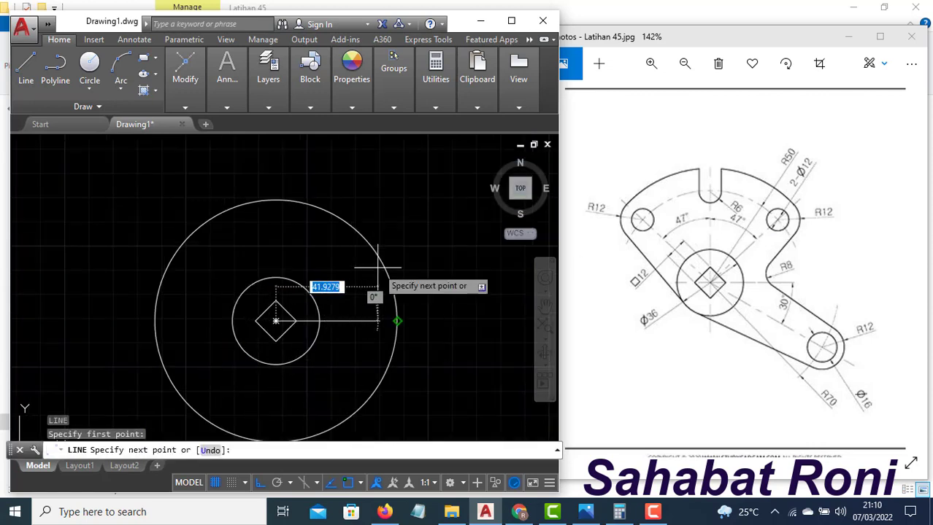
{"action": "key", "text": "F8"}
{"action": "key", "text": "F8"}
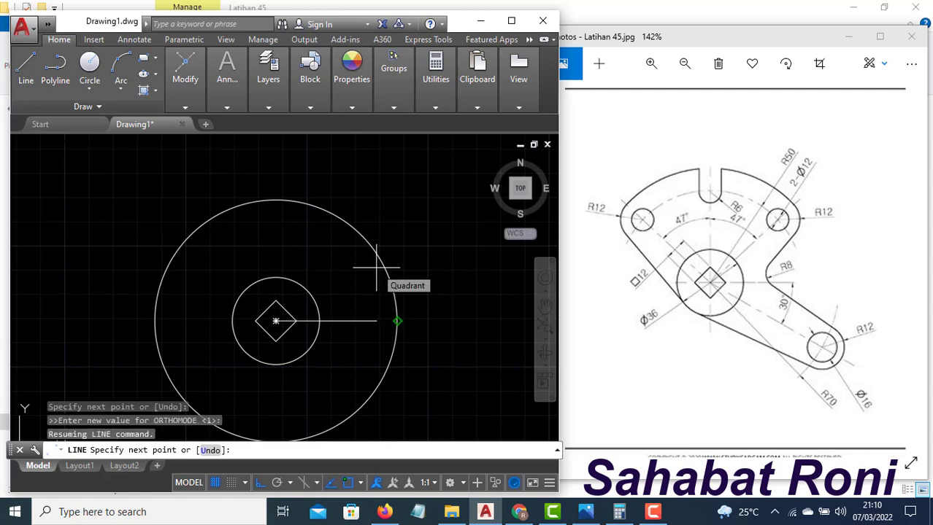
{"action": "type", "text": "100"}
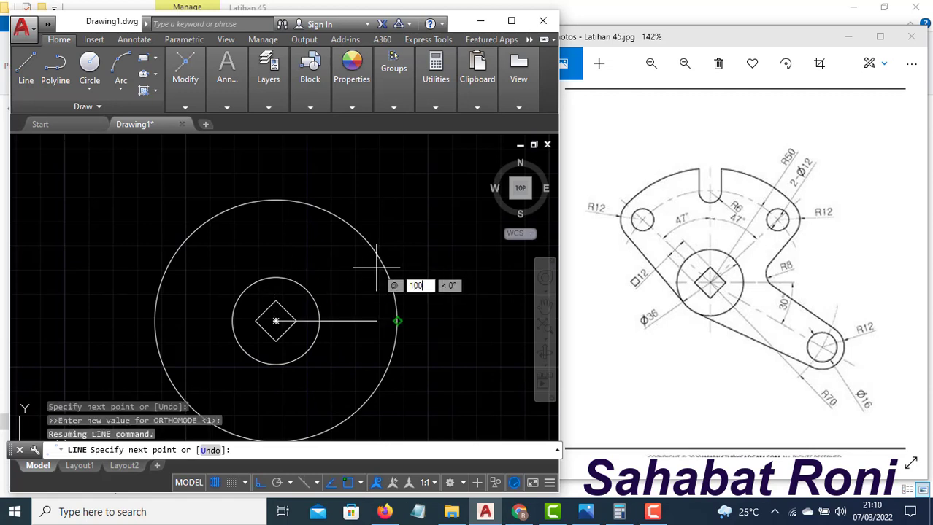
{"action": "key", "text": "Tab"}
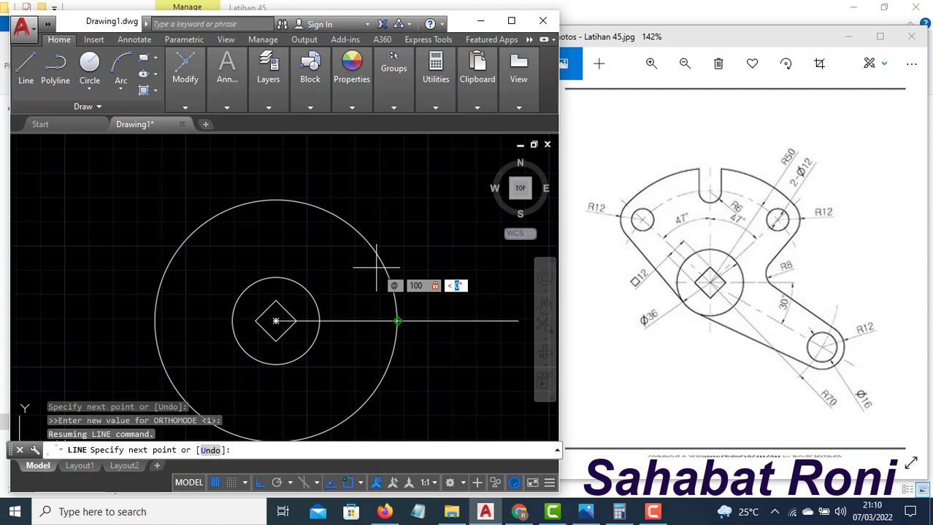
{"action": "type", "text": "43"}
{"action": "key", "text": "Return"}
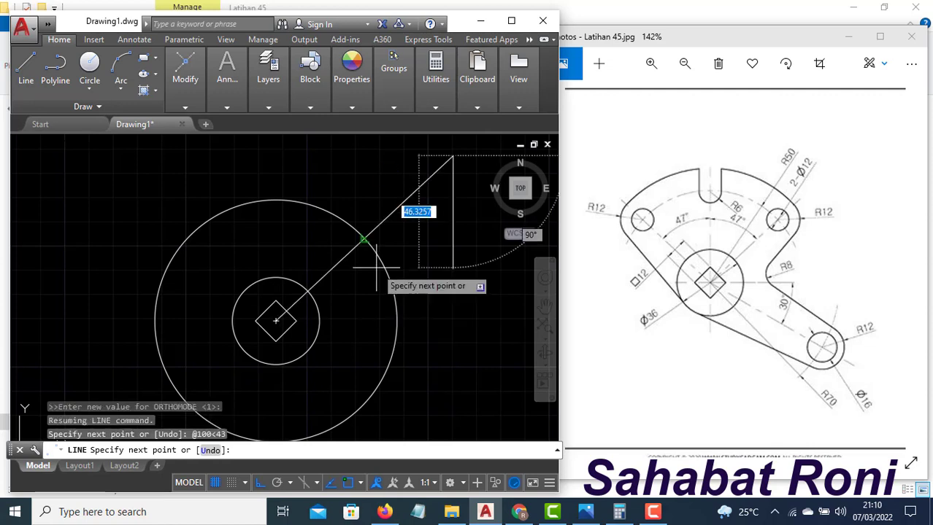
{"action": "key", "text": "Return"}
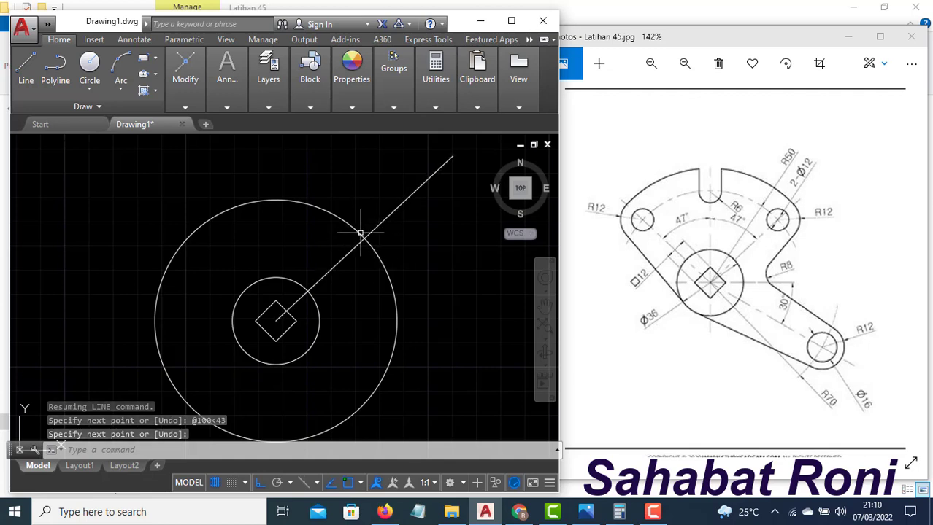
Draw a circle with a diameter of 12 where the angled line crosses the radius 50 circle.
{"action": "type", "text": "c"}
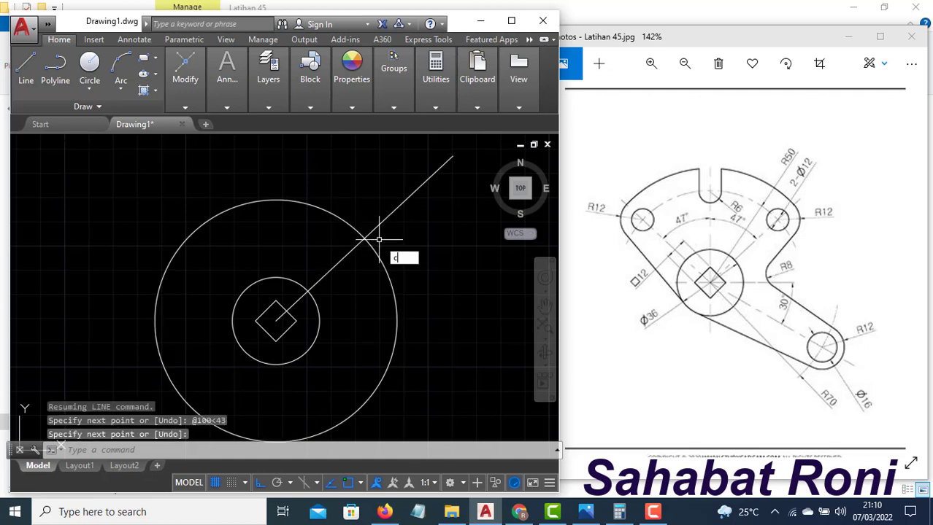
{"action": "key", "text": "Return"}
{"action": "left_click", "coordinate": [365, 239]}
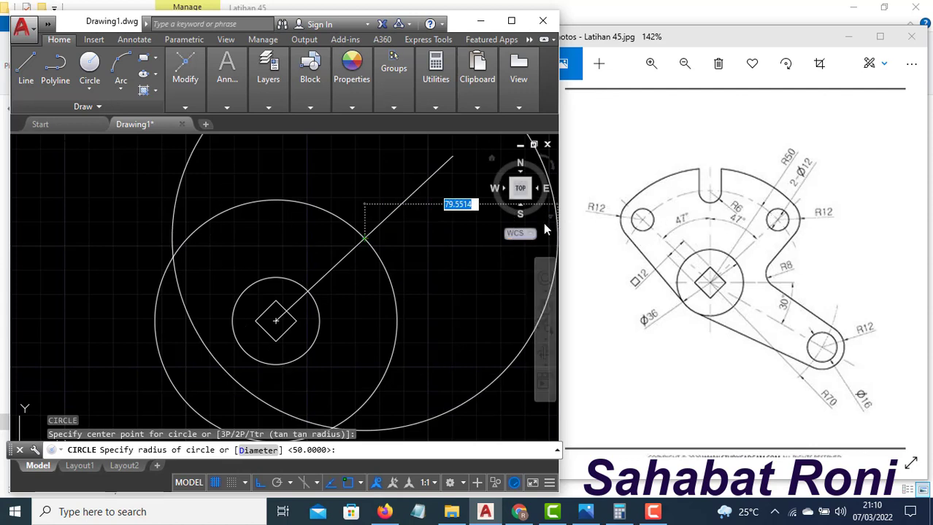
{"action": "type", "text": "d"}
{"action": "key", "text": "Return"}
{"action": "type", "text": "12"}
{"action": "key", "text": "Return"}
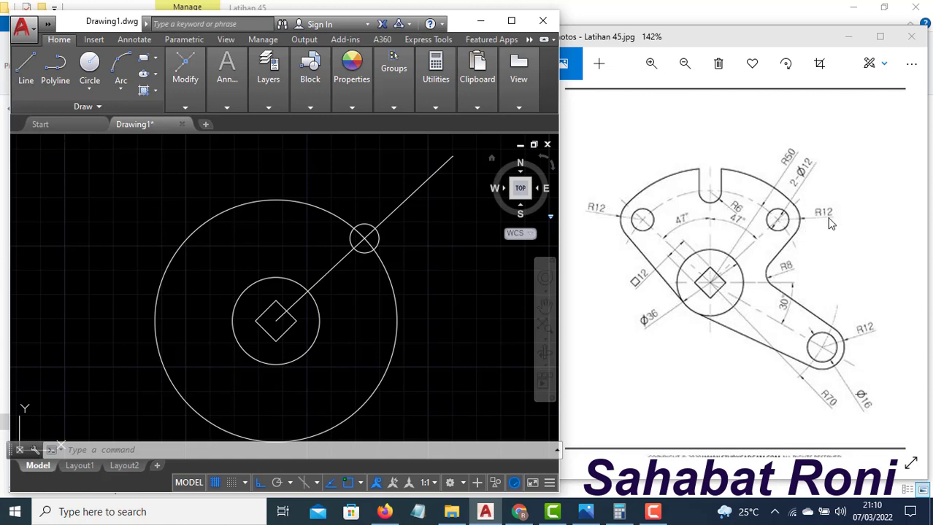
Draw a circle with a radius of 62 centred on the rotated square.
{"action": "key", "text": "c"}
{"action": "key", "text": "Return"}
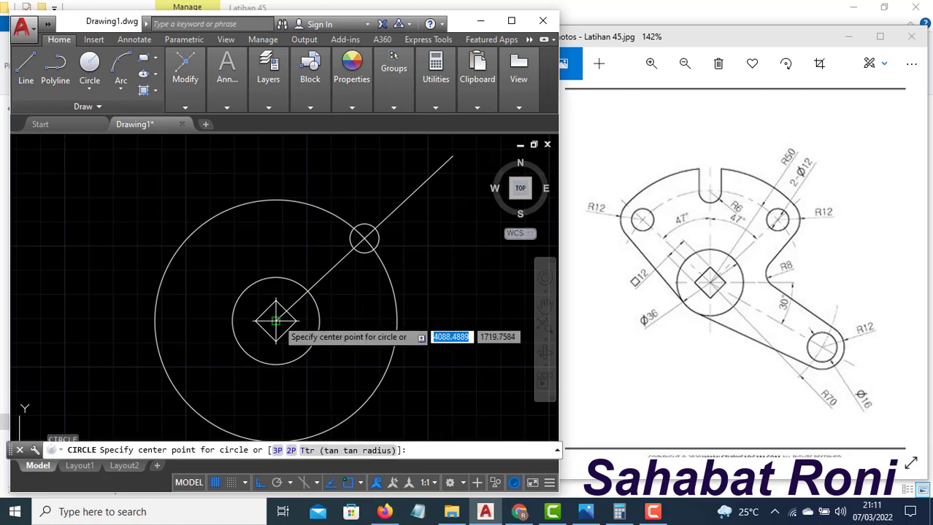
{"action": "left_click", "coordinate": [276, 321]}
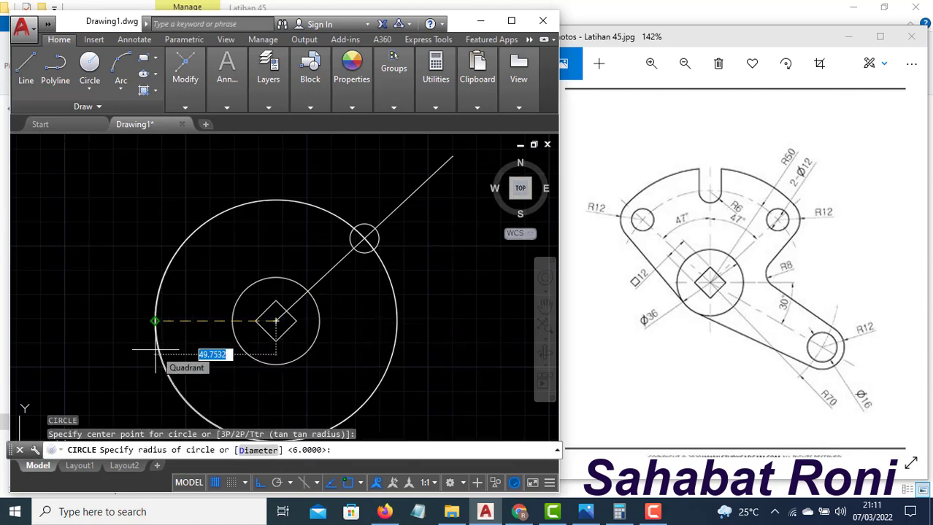
{"action": "type", "text": "62"}
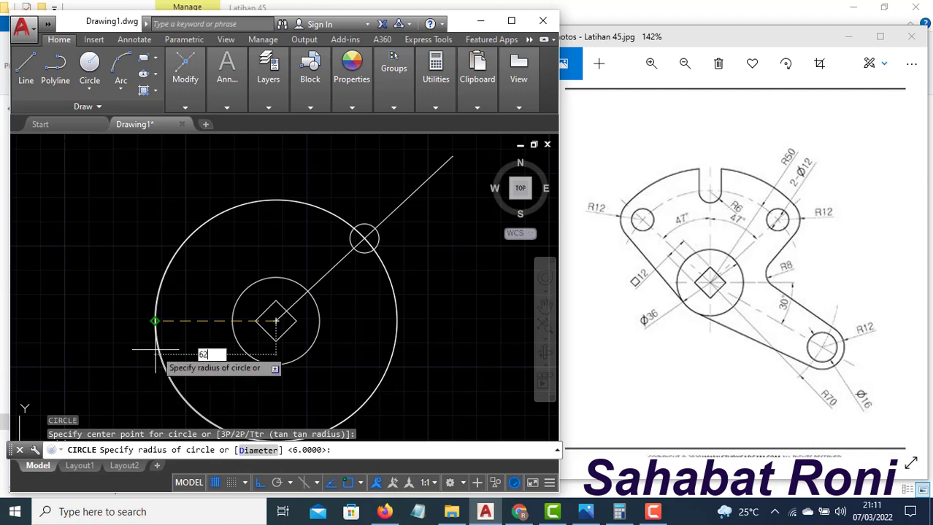
{"action": "key", "text": "Return"}
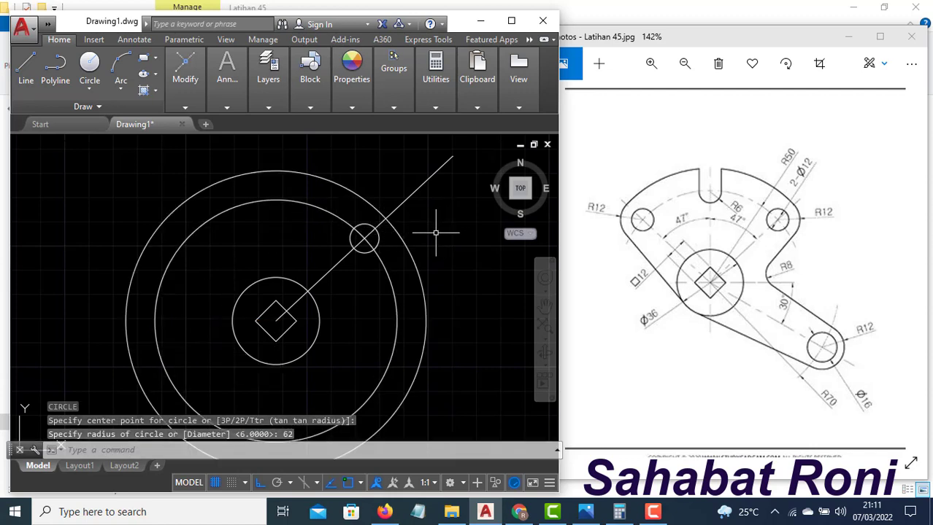
Mirror the angled line and its 12 diameter hole about the vertical axis through the common centre, keeping the originals.
{"action": "left_click", "coordinate": [369, 272]}
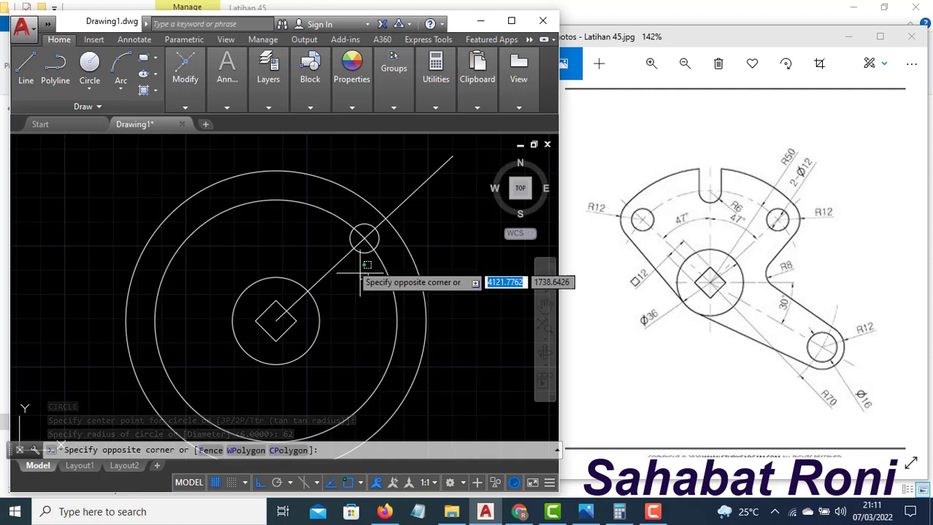
{"action": "left_click", "coordinate": [330, 243]}
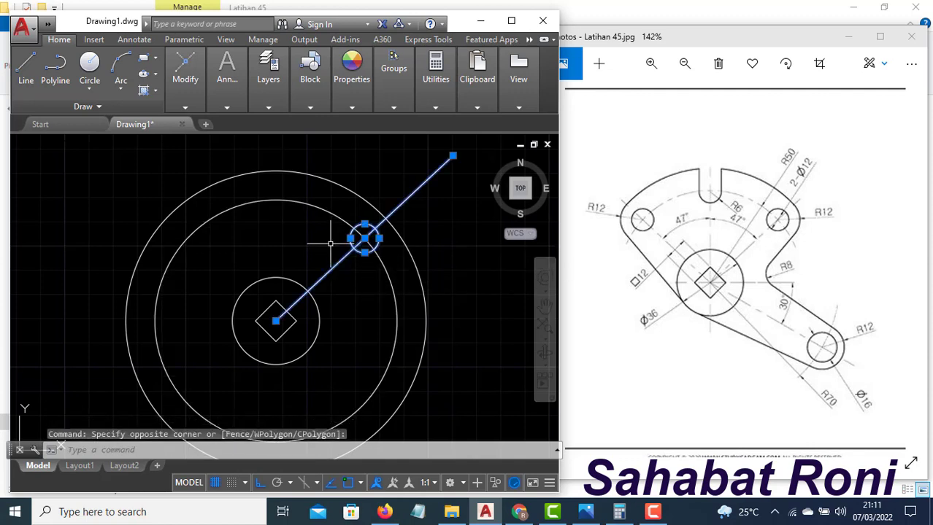
{"action": "type", "text": "mi"}
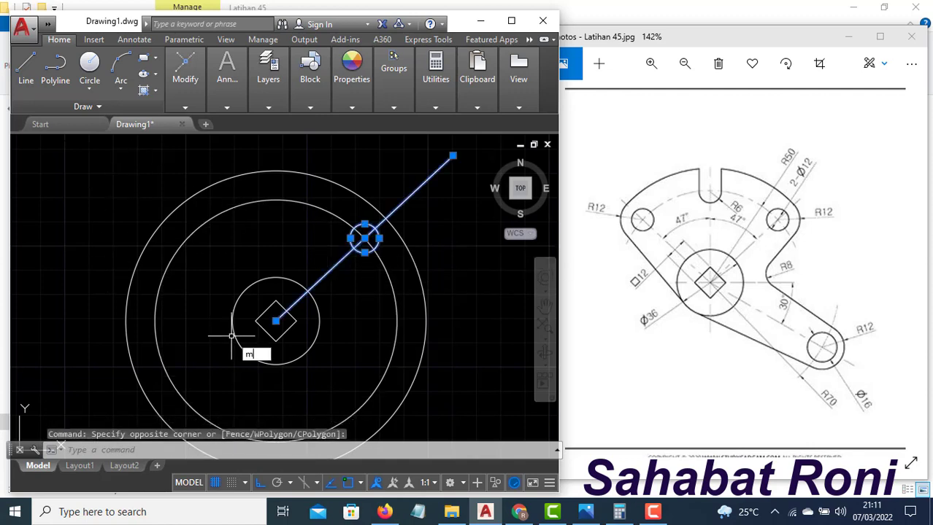
{"action": "key", "text": "Return"}
{"action": "left_click", "coordinate": [276, 319]}
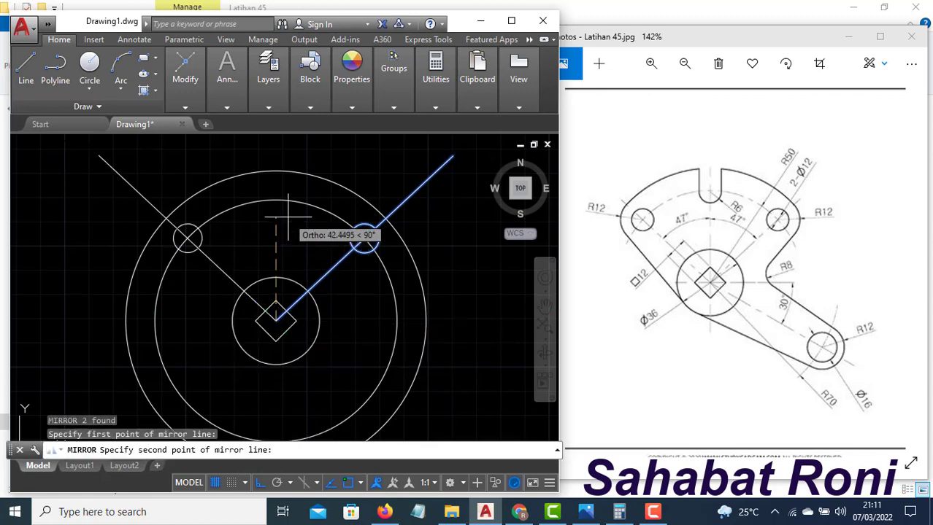
{"action": "left_click", "coordinate": [277, 172]}
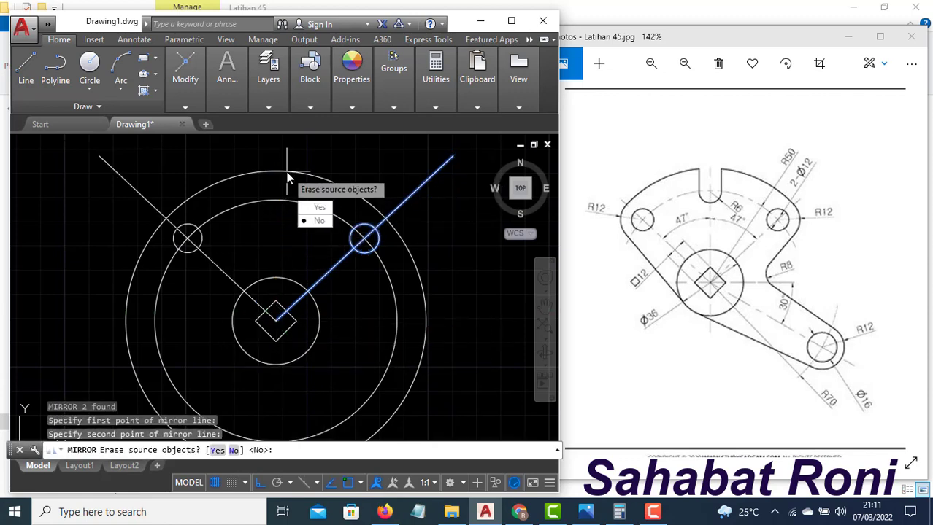
{"action": "type", "text": "n"}
{"action": "key", "text": "Return"}
{"action": "key", "text": "Escape"}
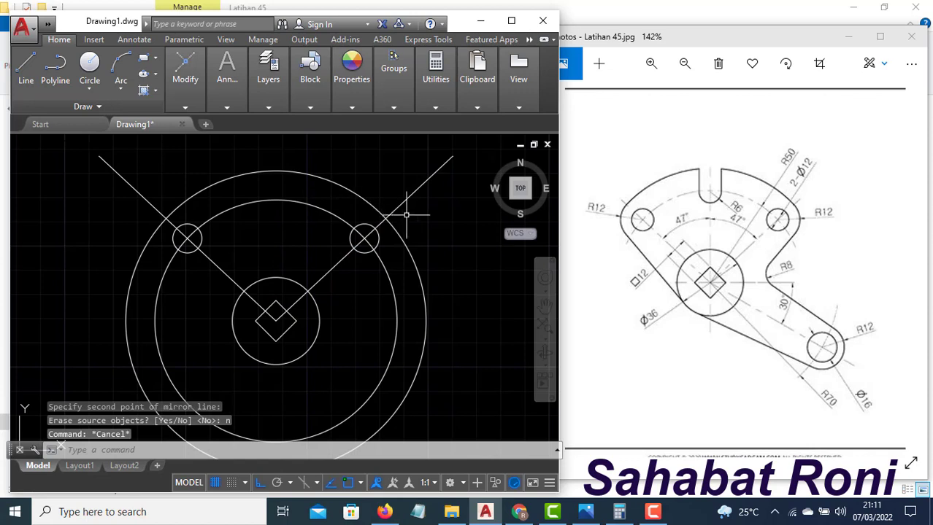
Trim the ends of both angled lines that extend beyond the radius 62 circle.
{"action": "type", "text": "tr"}
{"action": "key", "text": "Return"}
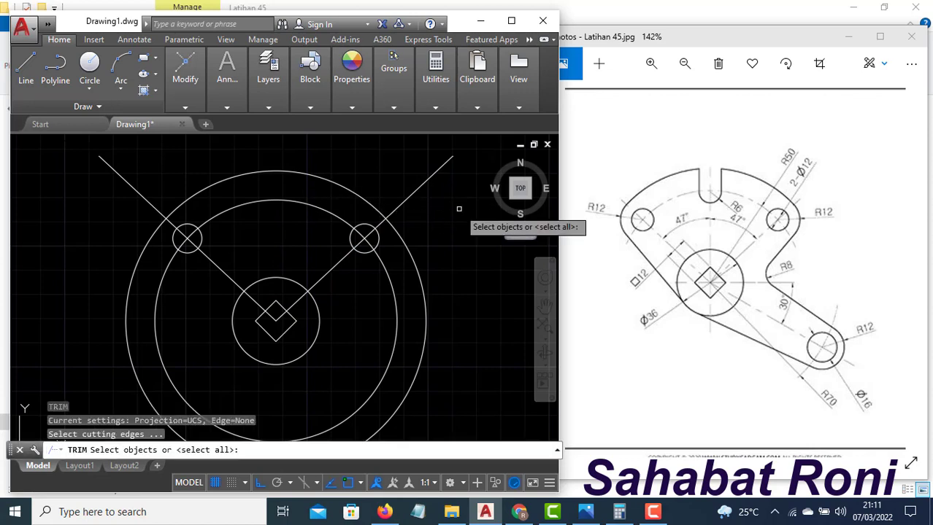
{"action": "key", "text": "Return"}
{"action": "left_click", "coordinate": [459, 209]}
{"action": "left_click", "coordinate": [413, 166]}
{"action": "left_click", "coordinate": [166, 187]}
{"action": "left_click", "coordinate": [80, 184]}
{"action": "key", "text": "Escape"}
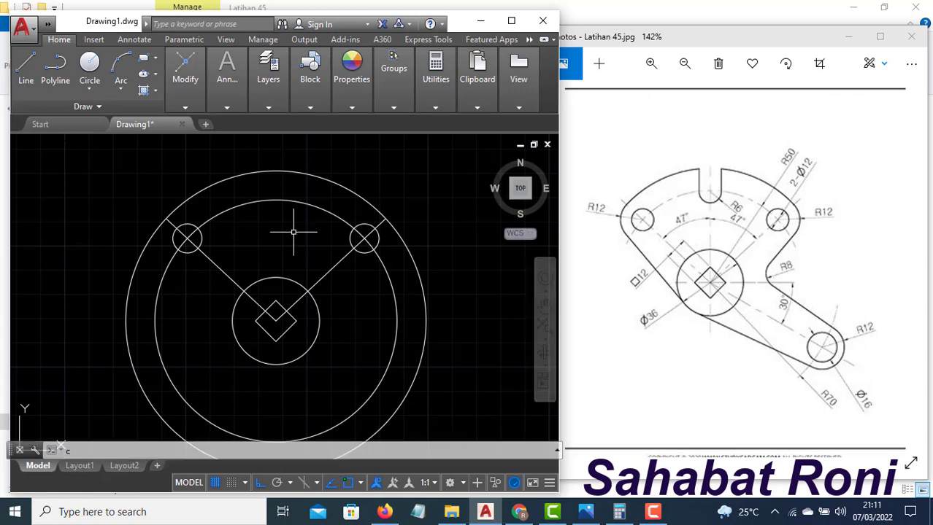
Draw a circle with a radius of 6 centred on the top quadrant of the radius 50 circle.
{"action": "type", "text": "c"}
{"action": "key", "text": "Return"}
{"action": "left_click", "coordinate": [276, 199]}
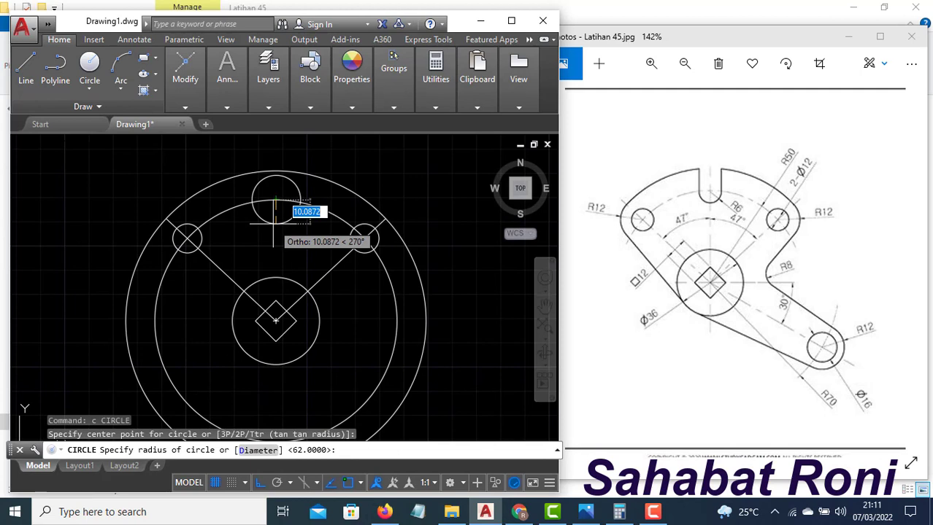
{"action": "type", "text": "6"}
{"action": "key", "text": "Return"}
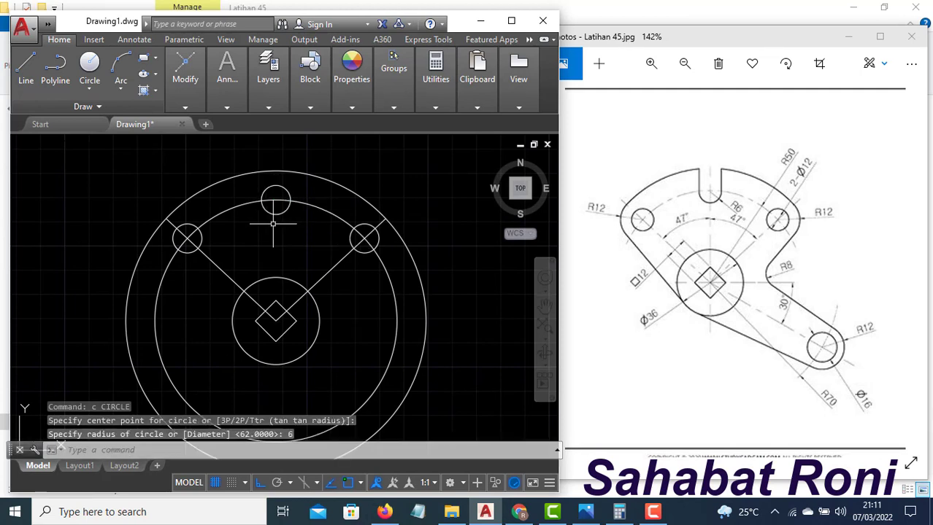
Draw a vertical line from the left quadrant of the radius 6 circle up past the outer circle.
{"action": "type", "text": "l"}
{"action": "key", "text": "Return"}
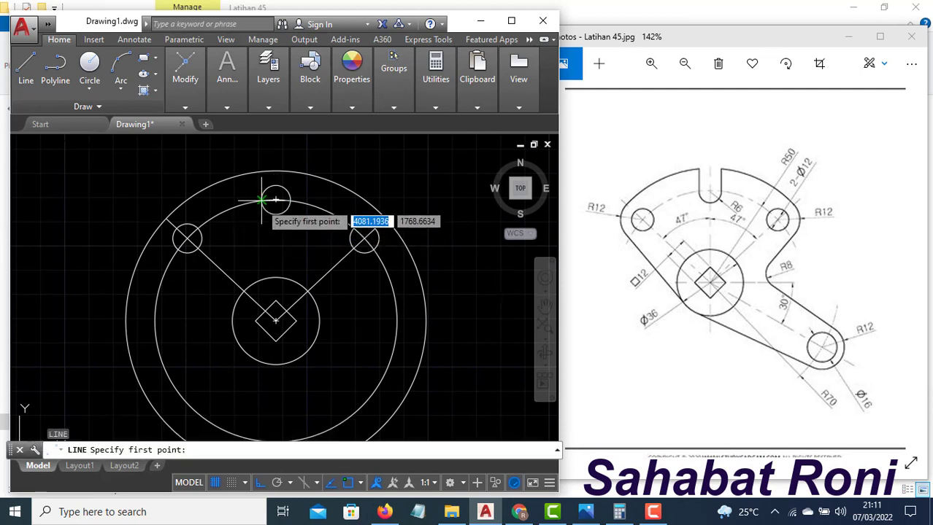
{"action": "left_click", "coordinate": [276, 199]}
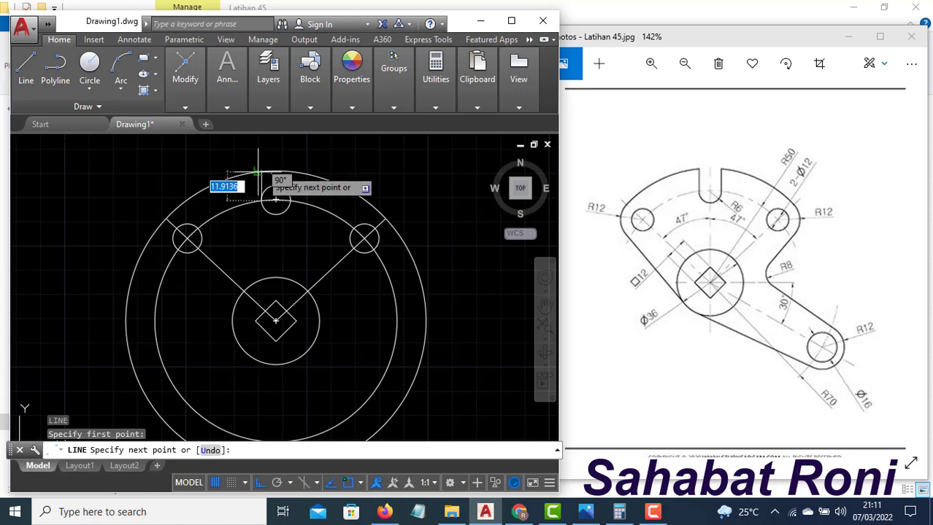
{"action": "left_click", "coordinate": [262, 155]}
{"action": "key", "text": "Return"}
Mirror the vertical slot line about the vertical axis through the radius 6 circle's centre, keeping the original.
{"action": "left_click", "coordinate": [260, 154]}
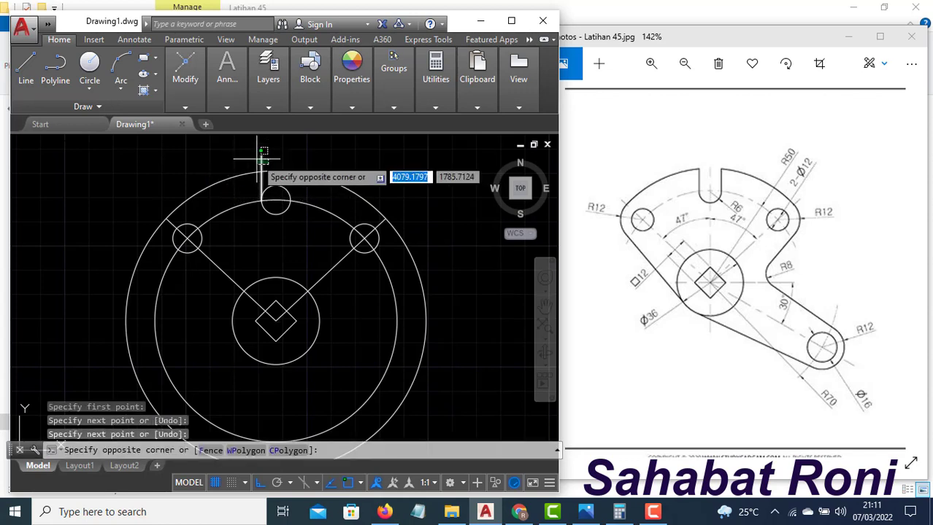
{"action": "left_click", "coordinate": [258, 160]}
{"action": "type", "text": "mi"}
{"action": "key", "text": "Return"}
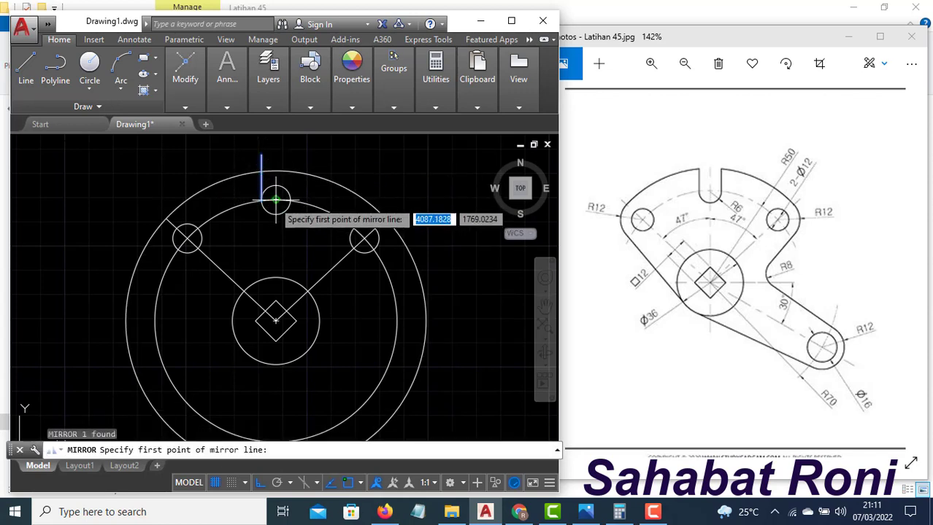
{"action": "left_click", "coordinate": [276, 199]}
{"action": "left_click", "coordinate": [274, 170]}
{"action": "type", "text": "n"}
{"action": "key", "text": "Return"}
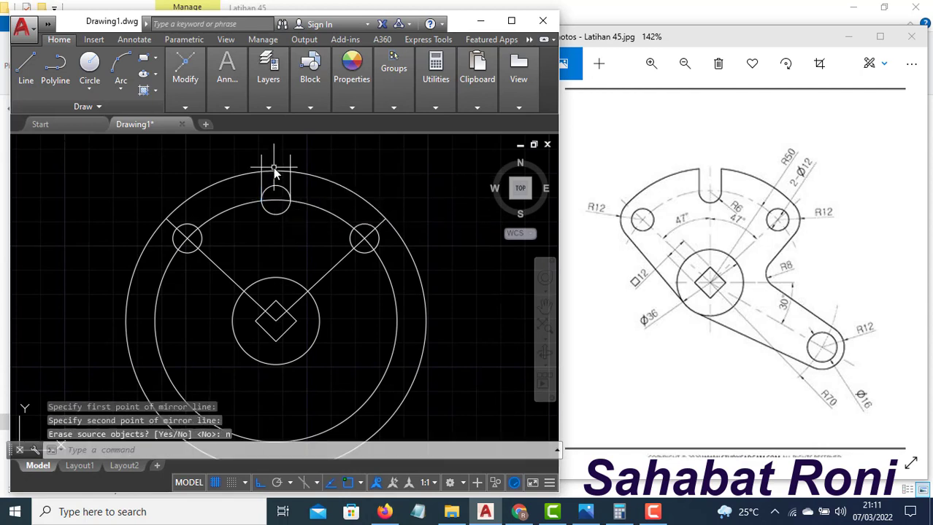
Trim the slot lines' protruding ends, the outer arc between them and the upper half of the radius 6 circle to open the slot.
{"action": "key", "text": "Return"}
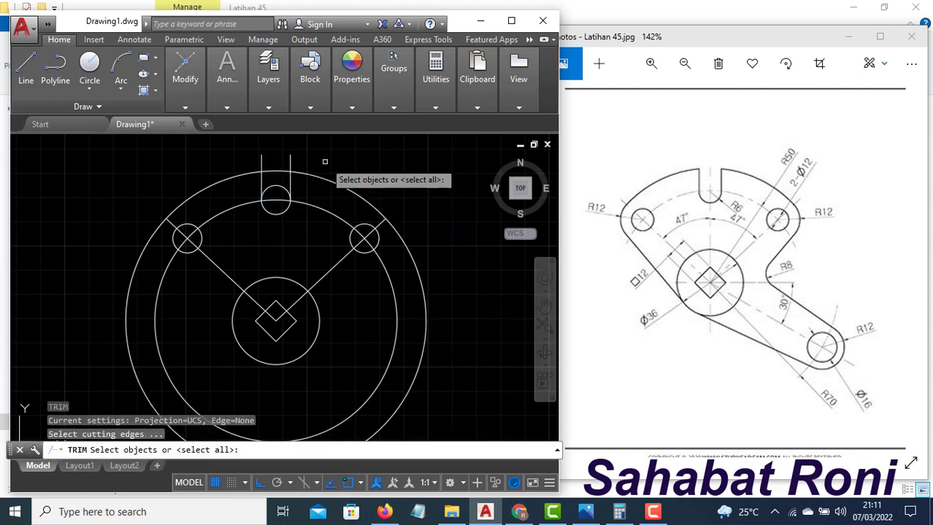
{"action": "key", "text": "Return"}
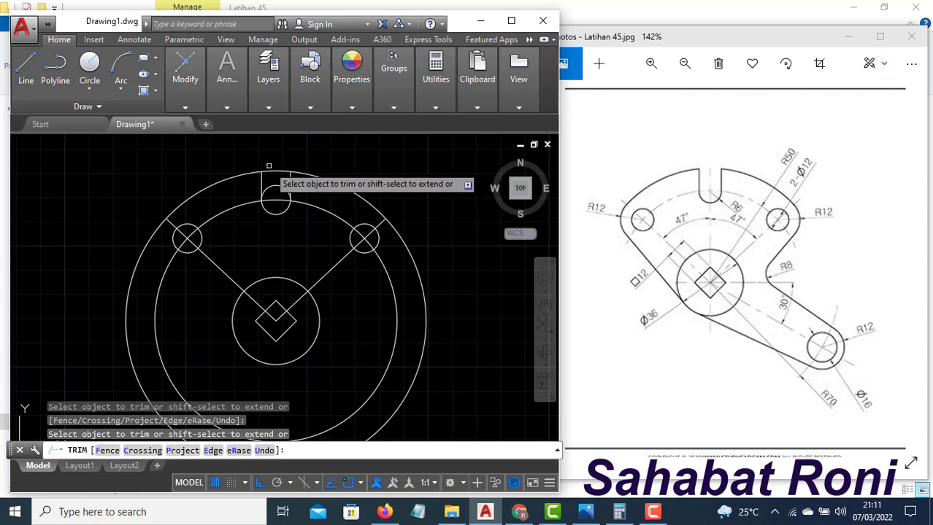
{"action": "left_click", "coordinate": [272, 172]}
{"action": "left_click", "coordinate": [275, 187]}
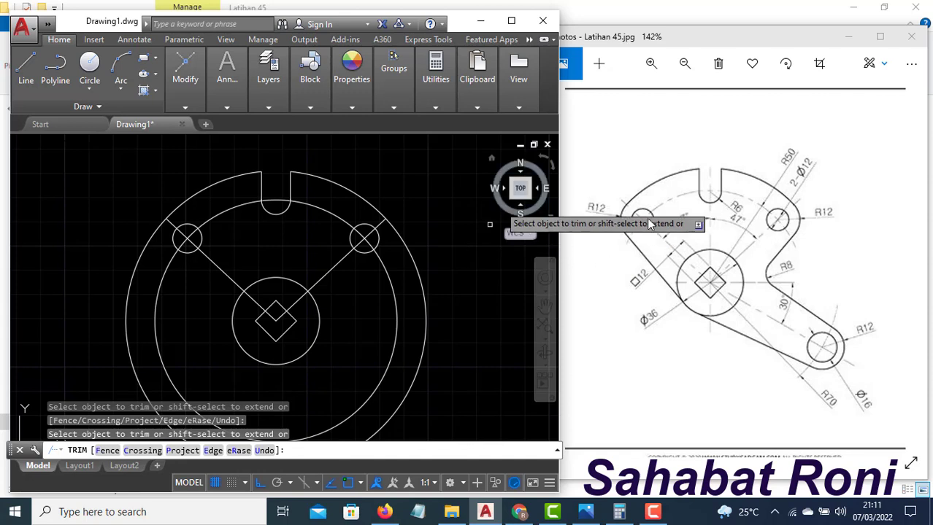
{"action": "key", "text": "Escape"}
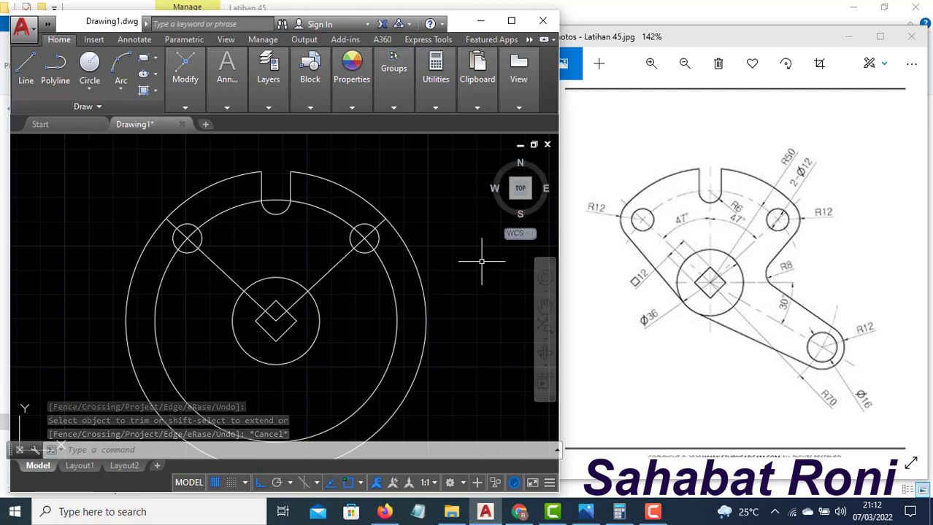
Draw a circle with a radius of 12 concentric with the right 12 diameter hole.
{"action": "type", "text": "c"}
{"action": "key", "text": "Return"}
{"action": "left_click", "coordinate": [364, 238]}
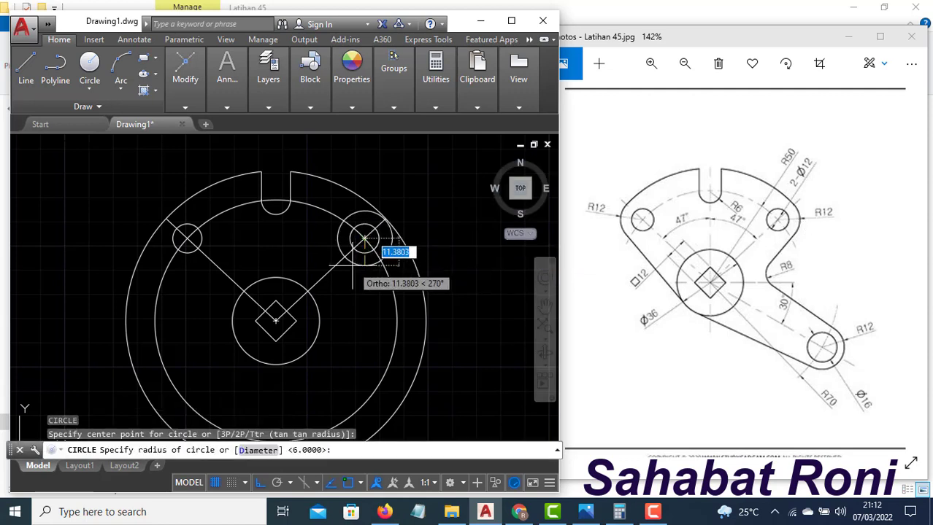
{"action": "type", "text": "12"}
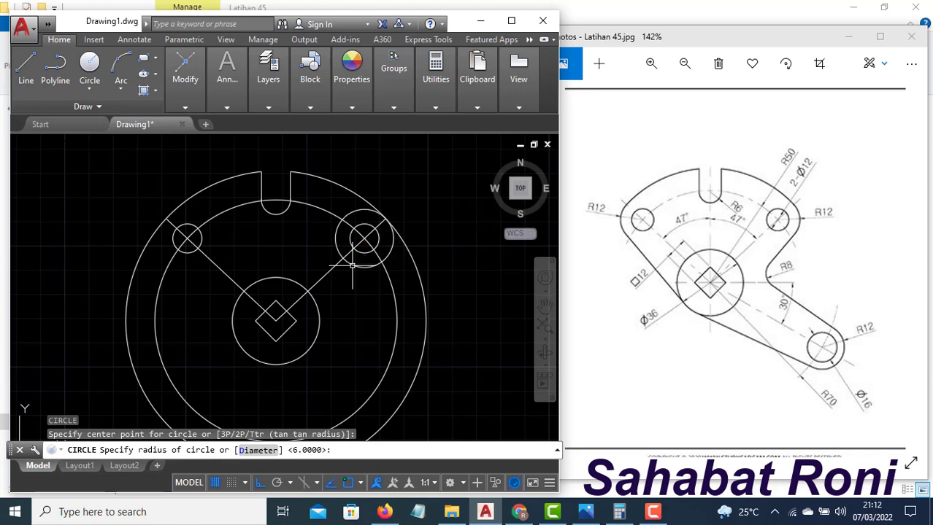
{"action": "key", "text": "Return"}
Trim away the lower parts of the radius 62 and radius 50 circles and the inner upper part of the radius 12 circle.
{"action": "type", "text": "tr"}
{"action": "key", "text": "Return"}
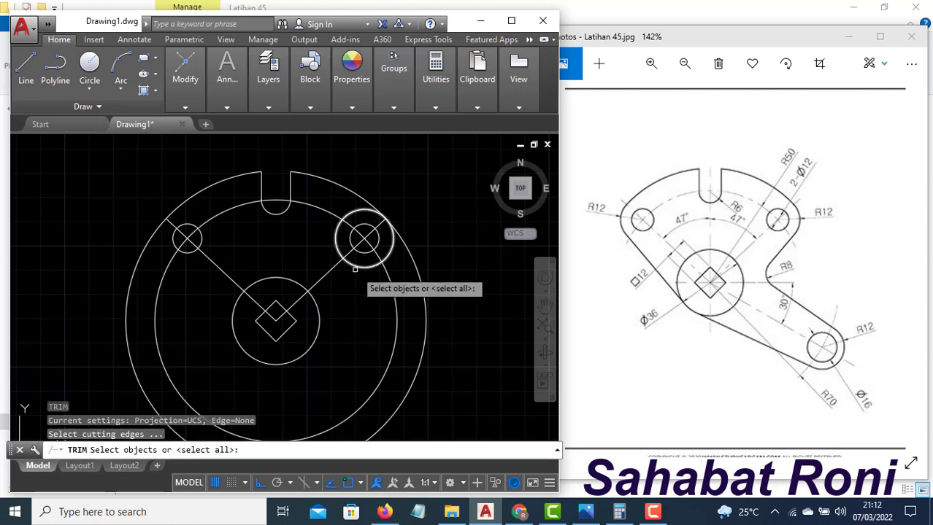
{"action": "key", "text": "Return"}
{"action": "left_click", "coordinate": [413, 255]}
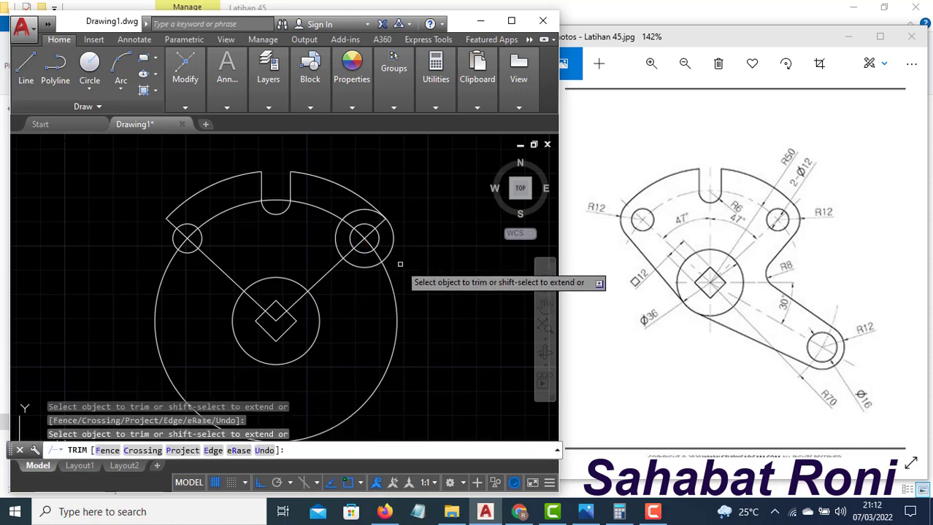
{"action": "left_click", "coordinate": [389, 273]}
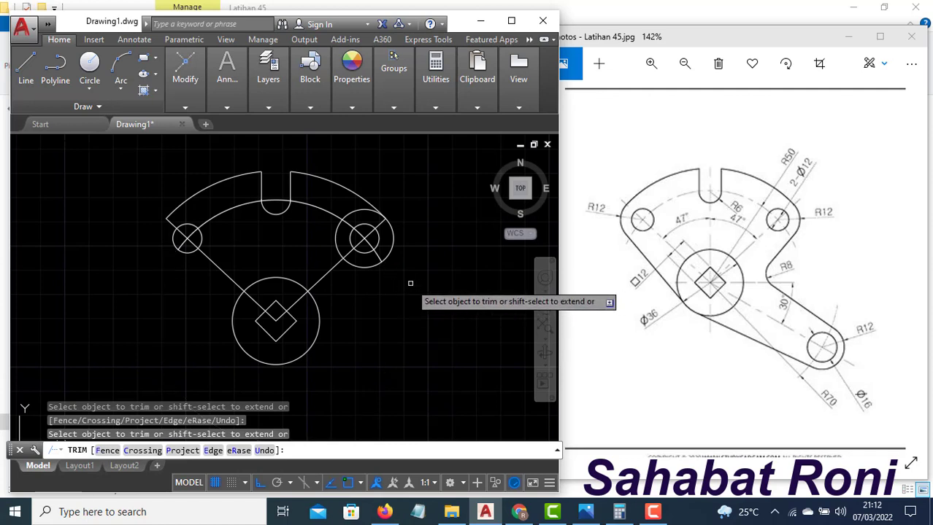
{"action": "left_click", "coordinate": [355, 214]}
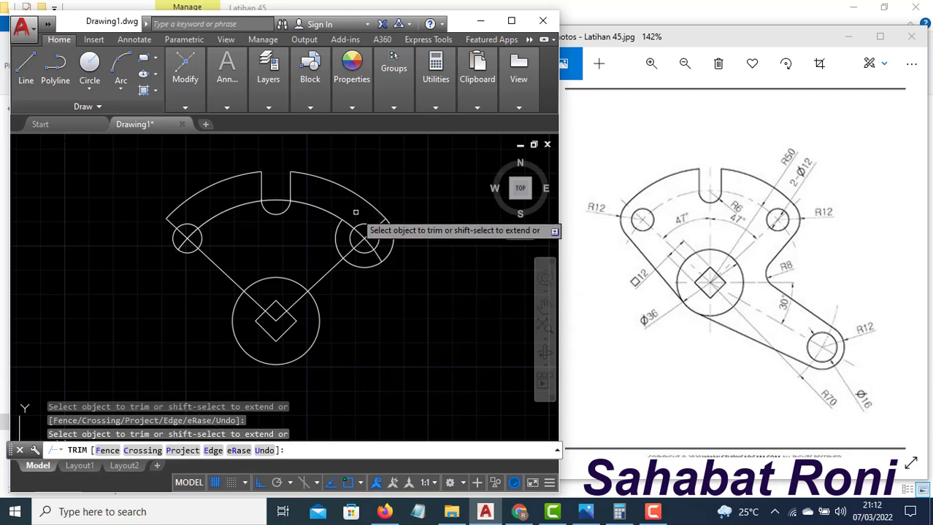
{"action": "left_click", "coordinate": [337, 232]}
{"action": "key", "text": "Escape"}
Mirror the radius 12 arc about the vertical axis through the common centre to the left hole, keeping the original.
{"action": "left_click", "coordinate": [386, 247]}
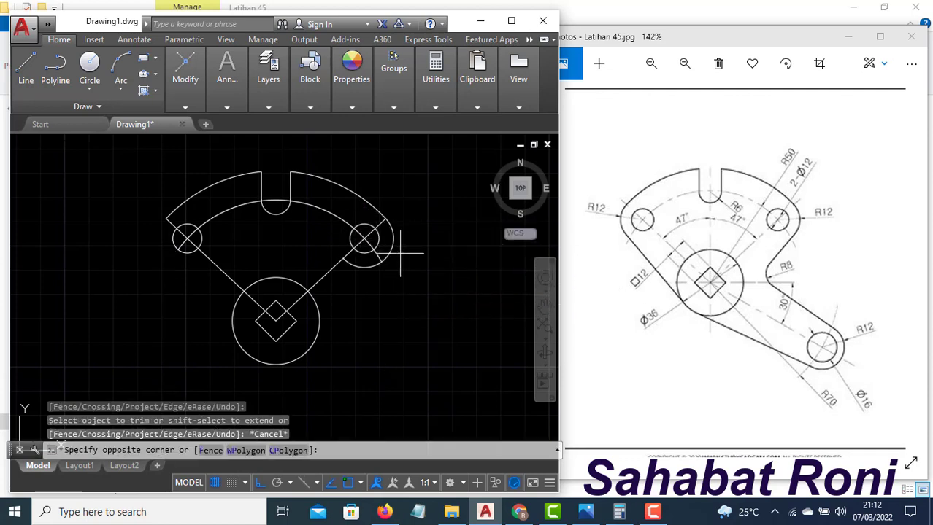
{"action": "left_click", "coordinate": [392, 246]}
{"action": "type", "text": "mi"}
{"action": "key", "text": "Return"}
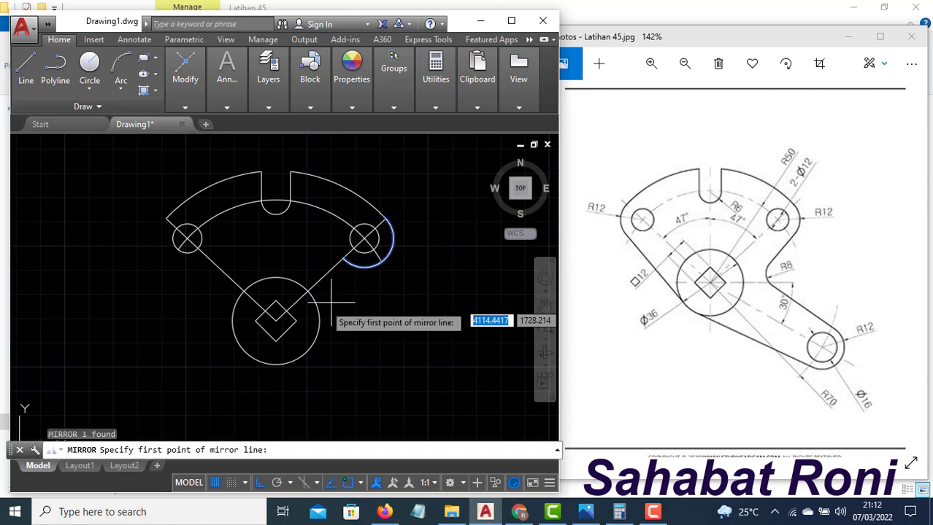
{"action": "left_click", "coordinate": [275, 320]}
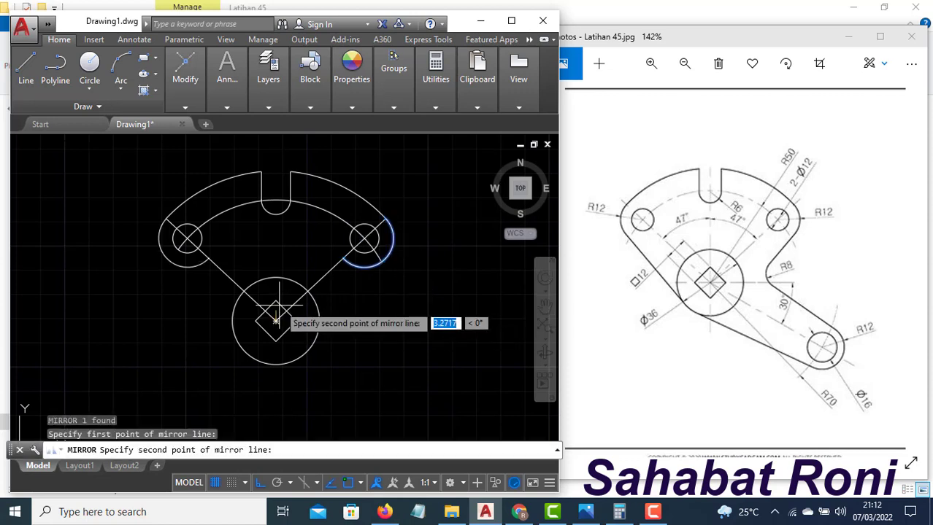
{"action": "left_click", "coordinate": [277, 208]}
{"action": "key", "text": "Return"}
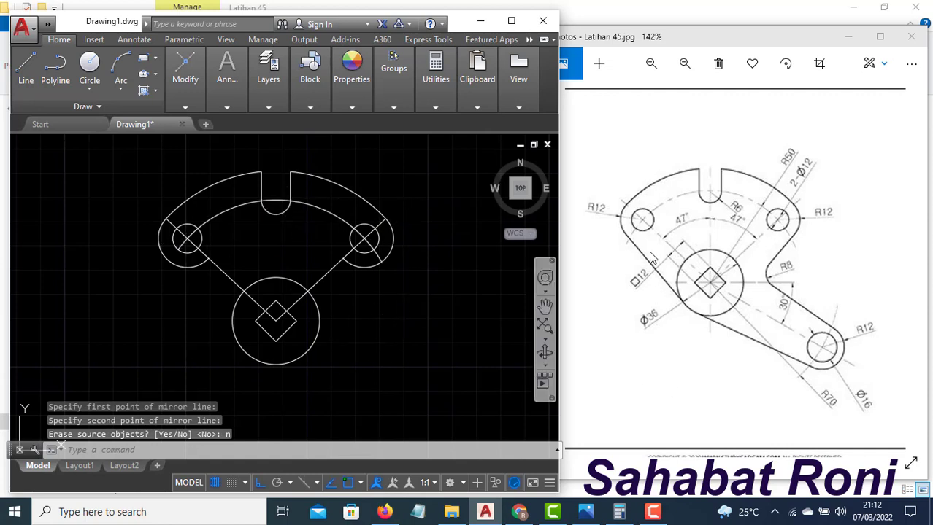
Draw a line tangent to the 36 diameter circle and the left radius 12 arc on their outer left side.
{"action": "type", "text": "l"}
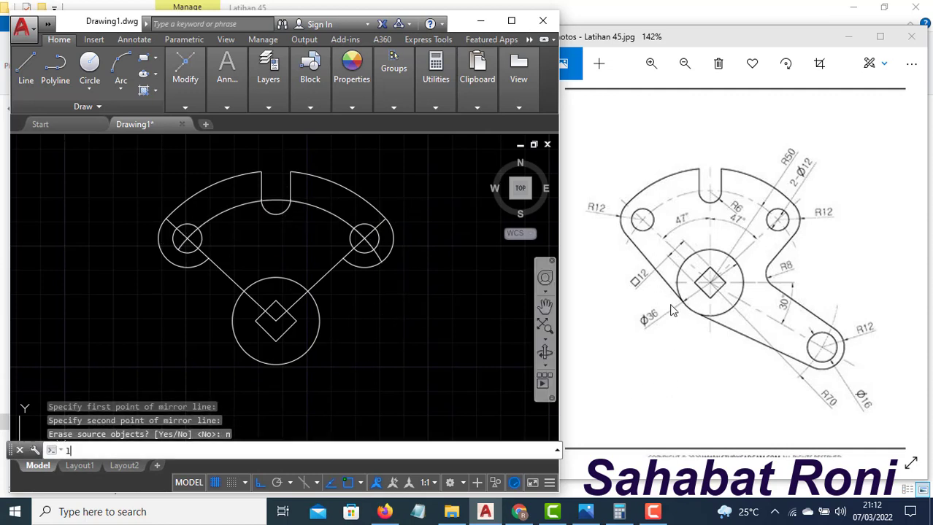
{"action": "key", "text": "Return"}
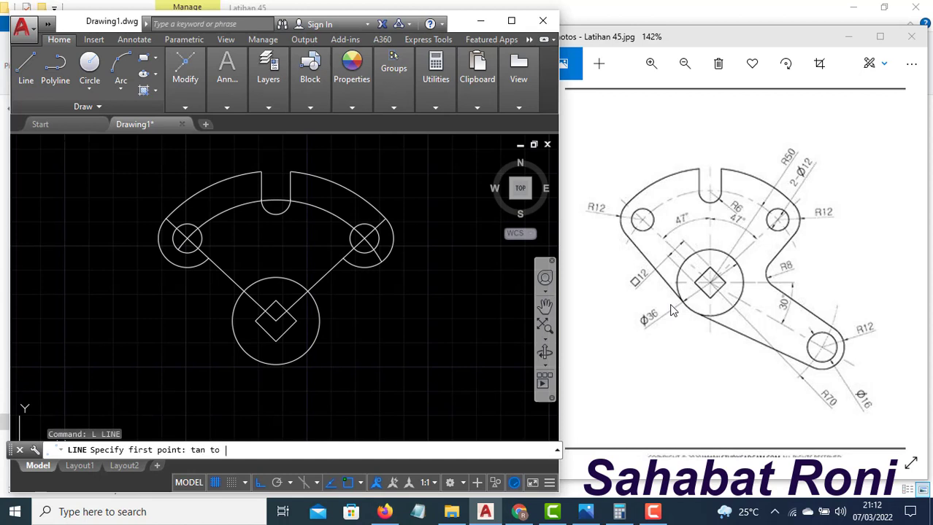
{"action": "left_click", "coordinate": [227, 325]}
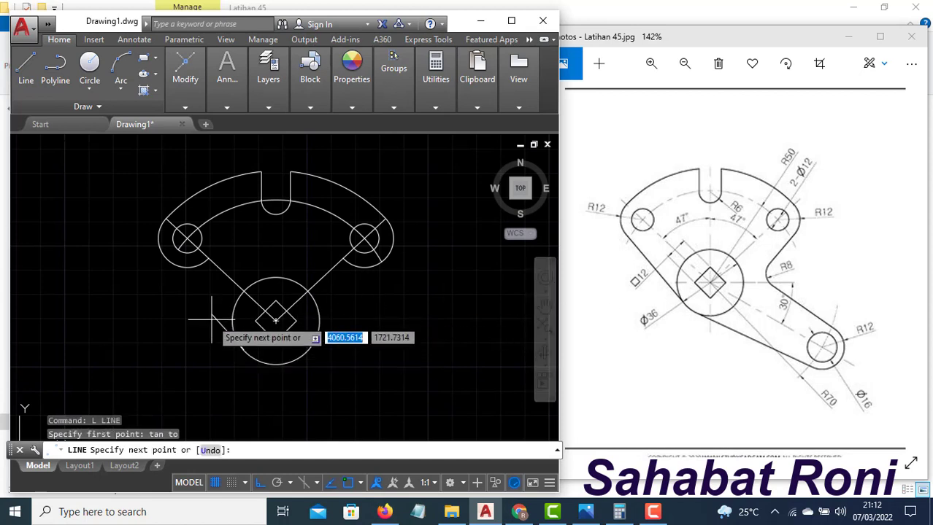
{"action": "type", "text": "tan"}
{"action": "key", "text": "Return"}
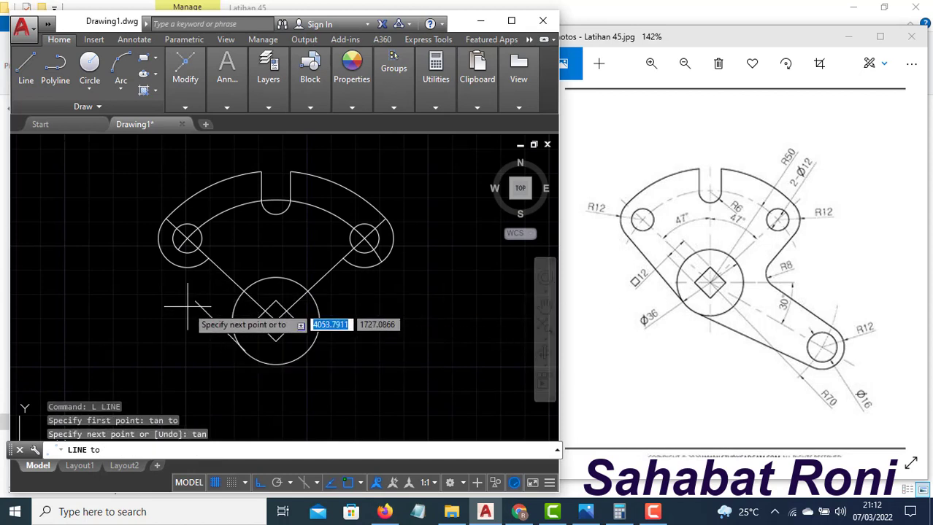
{"action": "left_click", "coordinate": [162, 262]}
{"action": "key", "text": "Return"}
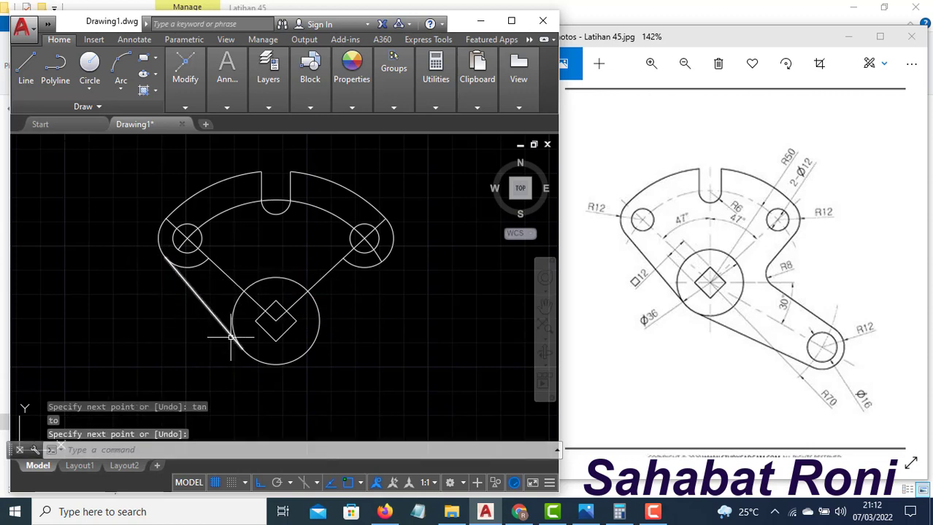
Trim away the lower inner part of the left radius 12 arc beyond the tangent line.
{"action": "type", "text": "tr"}
{"action": "key", "text": "Return"}
{"action": "key", "text": "Return"}
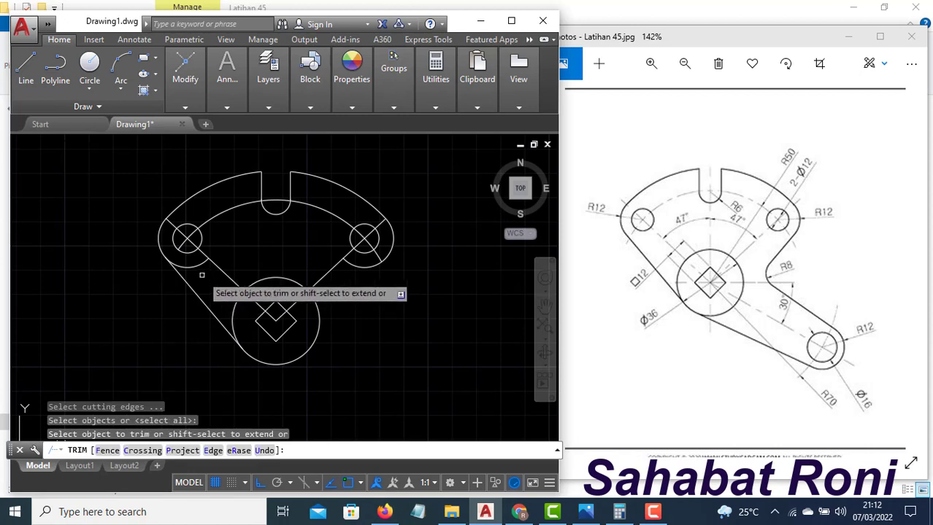
{"action": "left_click", "coordinate": [192, 268]}
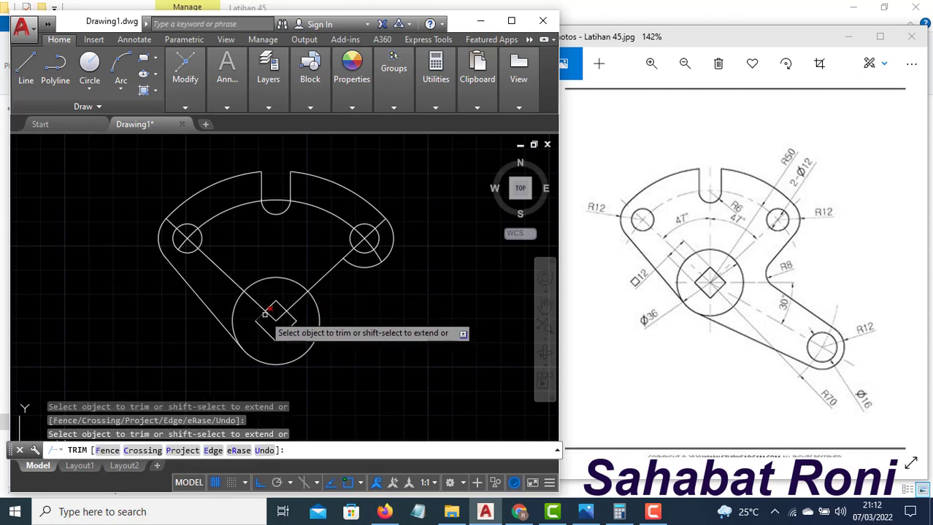
{"action": "key", "text": "Escape"}
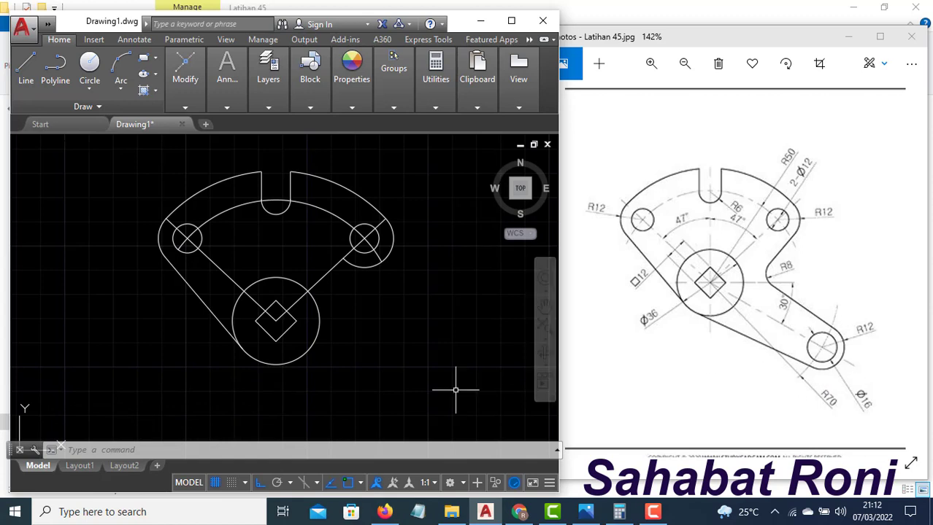
{"action": "key", "text": "Escape"}
{"action": "key", "text": "Escape"}
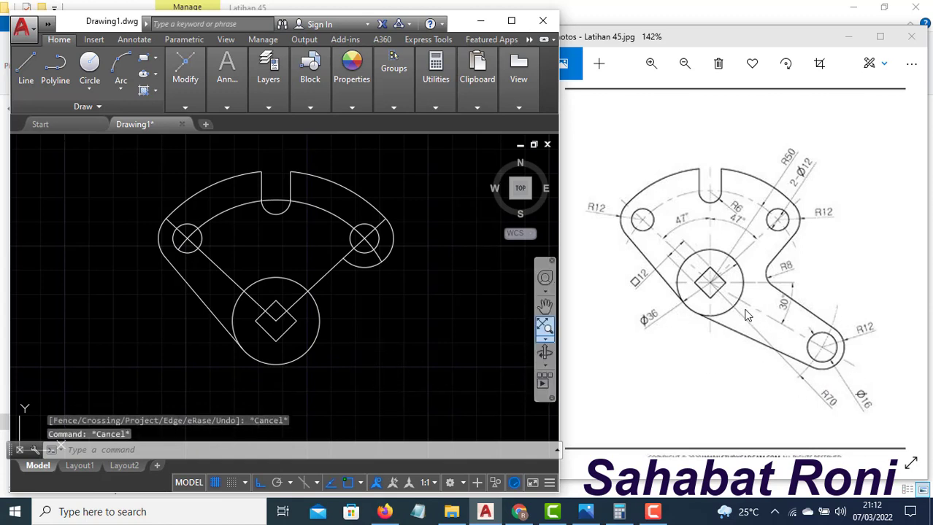
Draw a line 80 long at -30 degrees from the centre of the 36 diameter circle.
{"action": "type", "text": "l"}
{"action": "key", "text": "Return"}
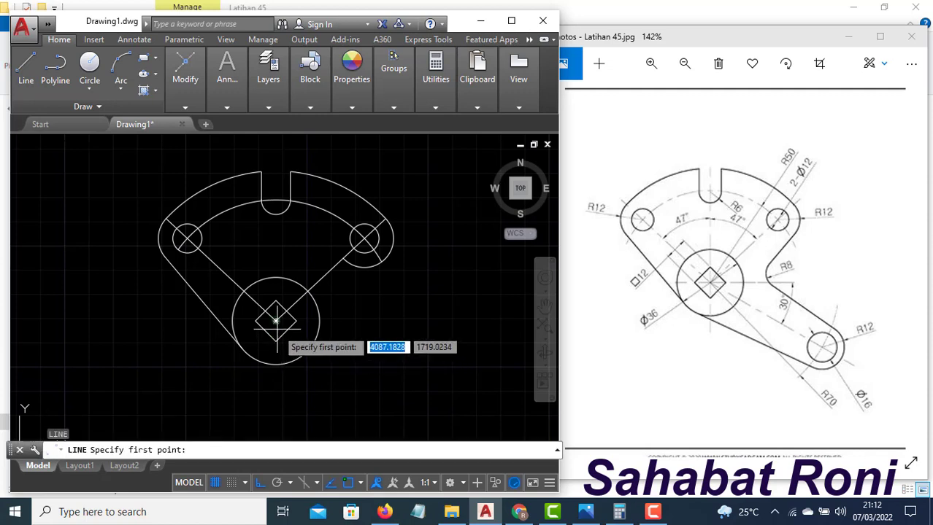
{"action": "left_click", "coordinate": [276, 320]}
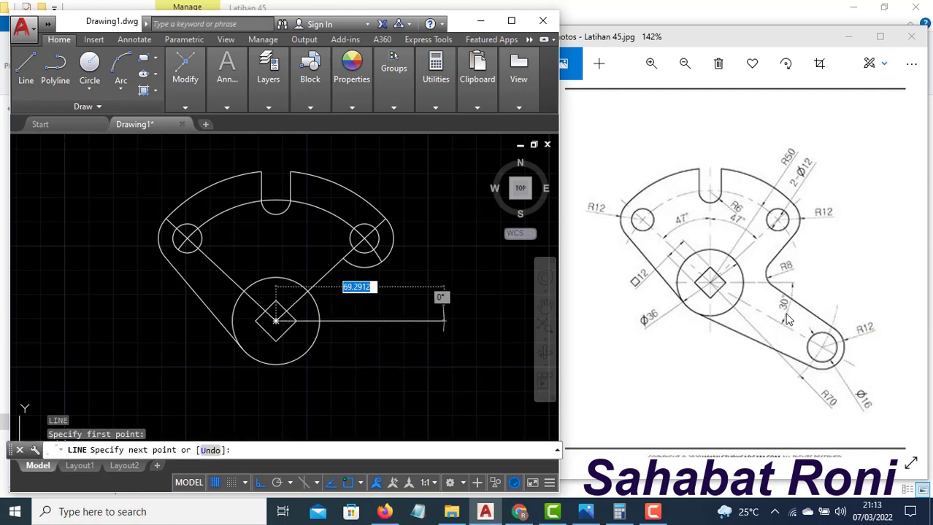
{"action": "key", "text": "F8"}
{"action": "type", "text": "@80<-30"}
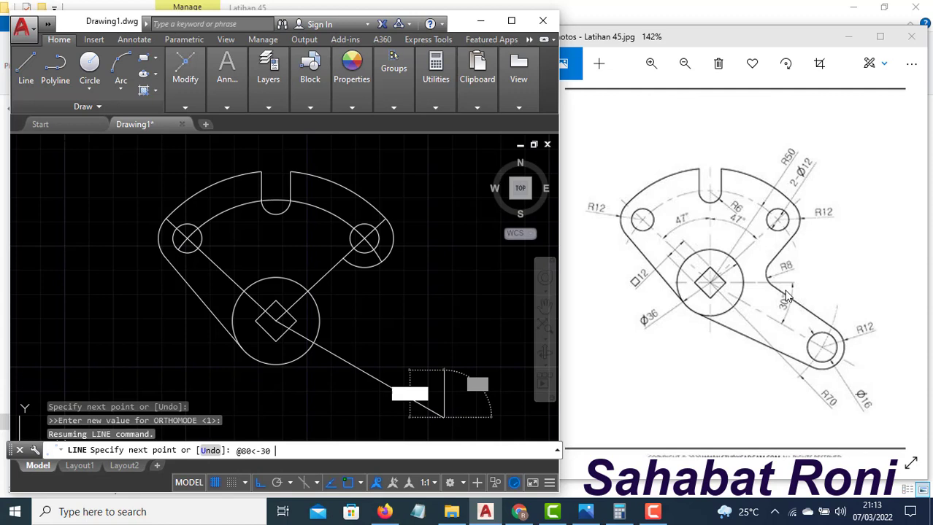
{"action": "key", "text": "Return"}
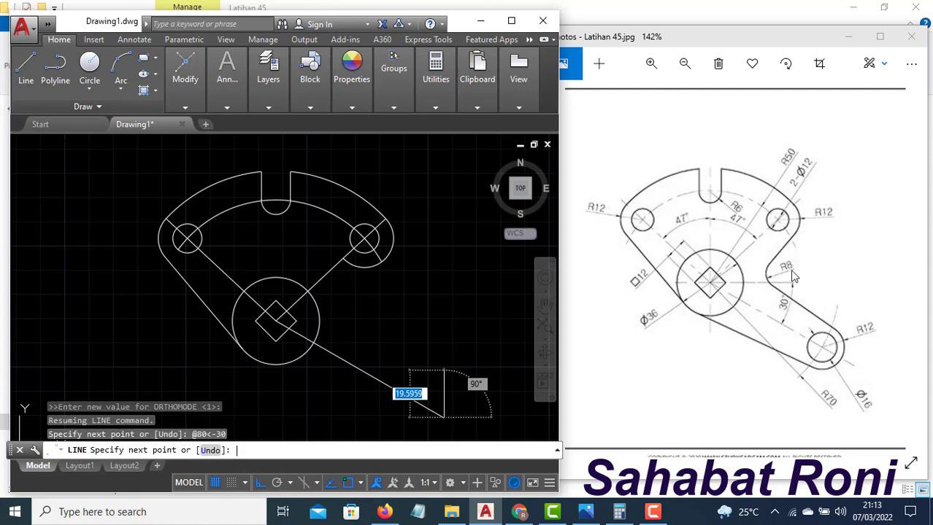
{"action": "key", "text": "Return"}
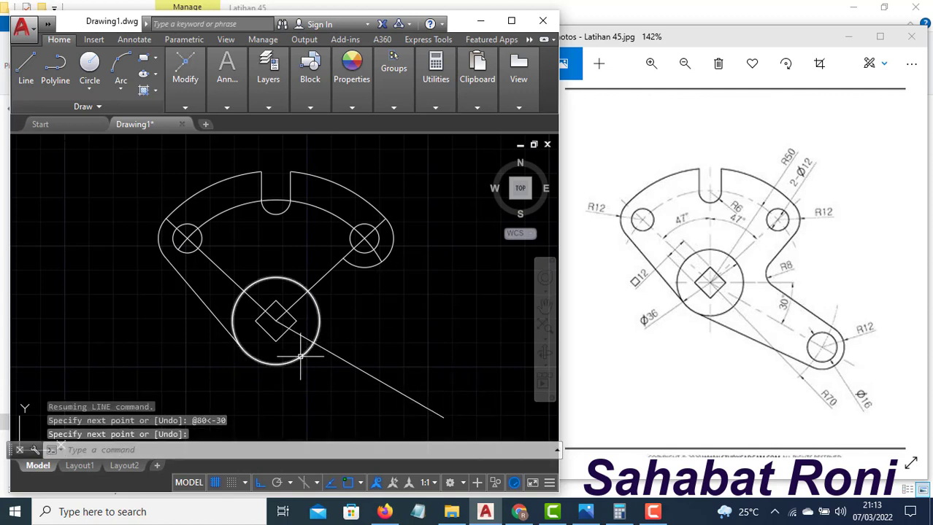
Draw a circle with a radius of 70 centred on the 36 diameter circle's centre.
{"action": "type", "text": "c"}
{"action": "key", "text": "Return"}
{"action": "left_click", "coordinate": [276, 321]}
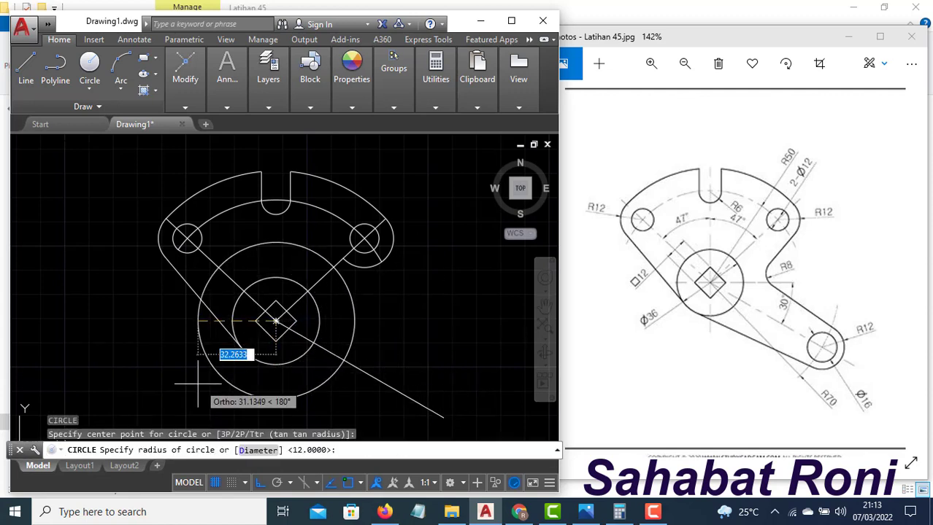
{"action": "type", "text": "70"}
{"action": "key", "text": "Return"}
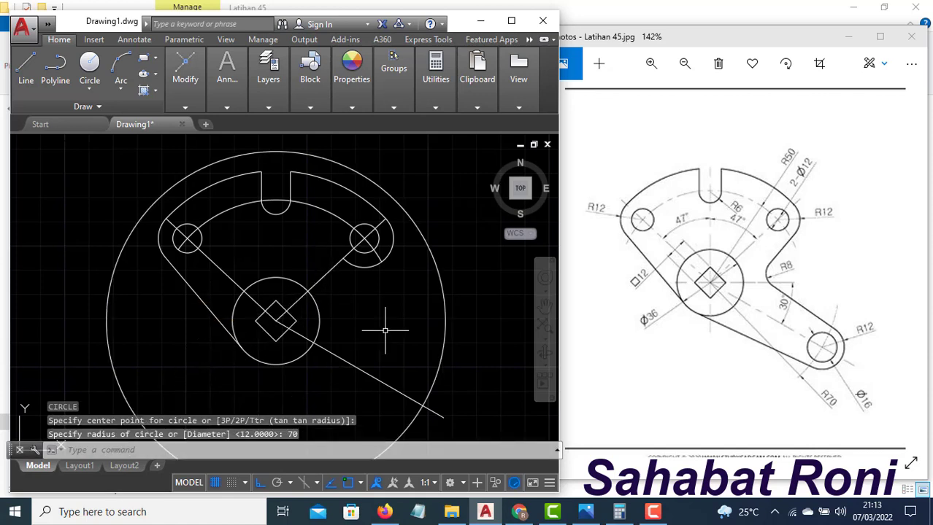
Set the two angled lines to the upper holes and the radius 50 arc to red with the CENTER2 linetype.
{"action": "left_click", "coordinate": [334, 279]}
{"action": "left_click", "coordinate": [328, 274]}
{"action": "left_click", "coordinate": [222, 271]}
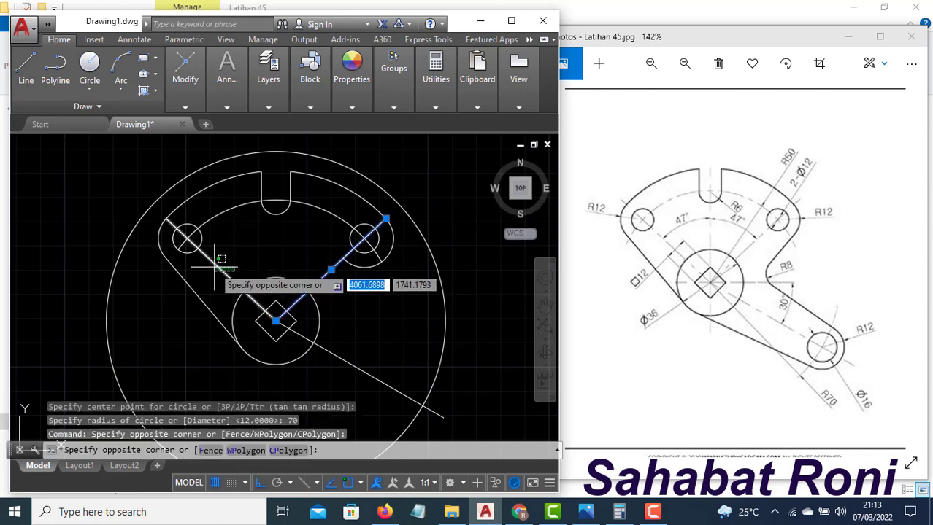
{"action": "left_click", "coordinate": [227, 276]}
{"action": "left_click", "coordinate": [231, 210]}
{"action": "left_click", "coordinate": [223, 202]}
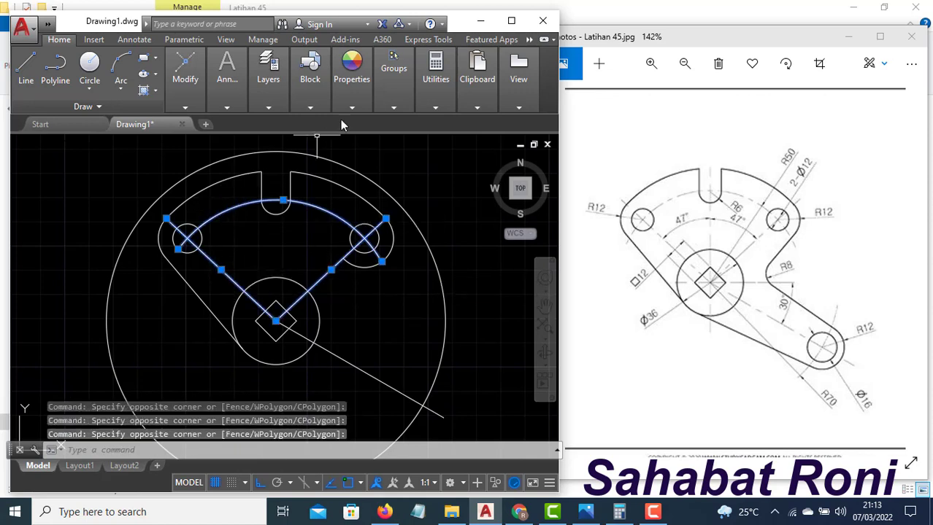
{"action": "left_click", "coordinate": [351, 70]}
{"action": "left_click", "coordinate": [414, 124]}
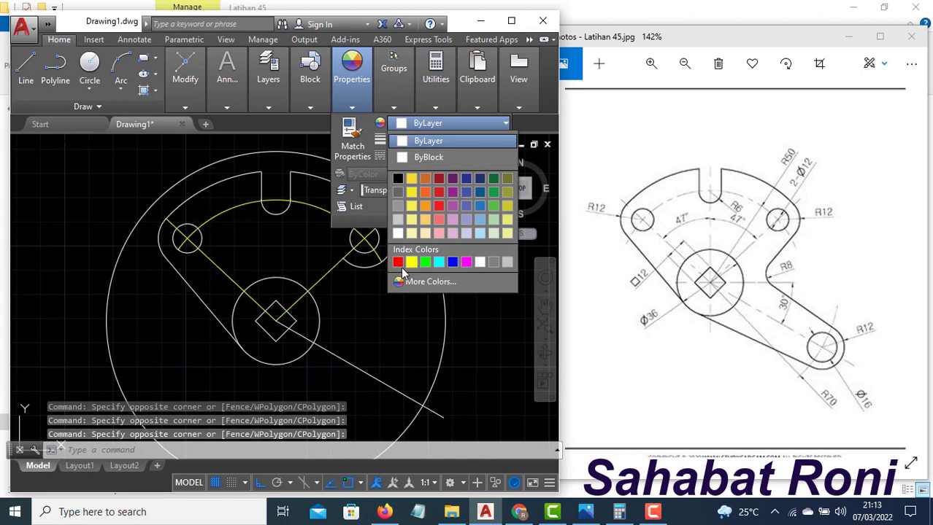
{"action": "left_click", "coordinate": [396, 262]}
{"action": "left_click", "coordinate": [426, 154]}
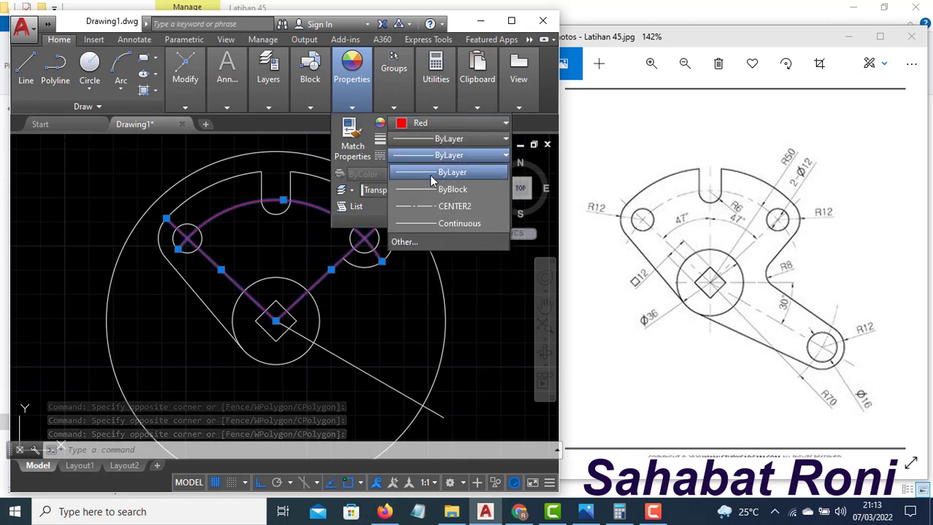
{"action": "left_click", "coordinate": [430, 207]}
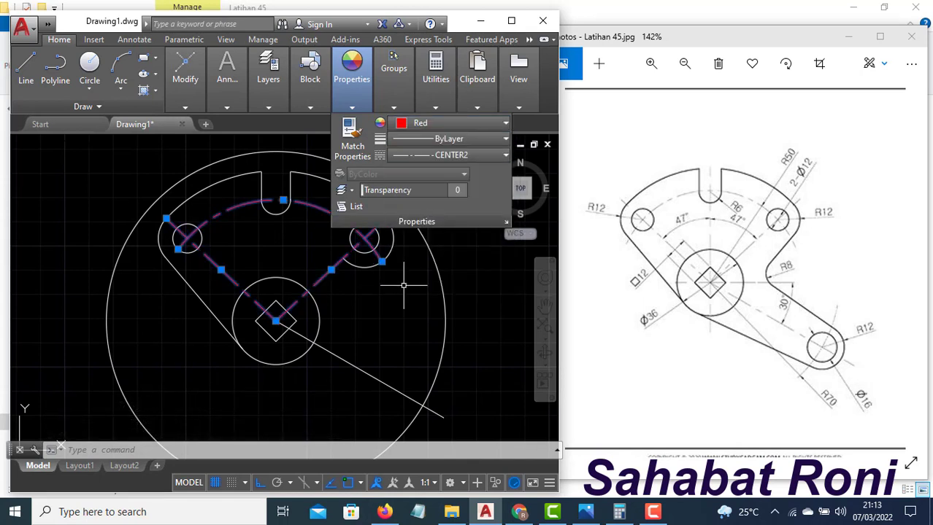
{"action": "key", "text": "Escape"}
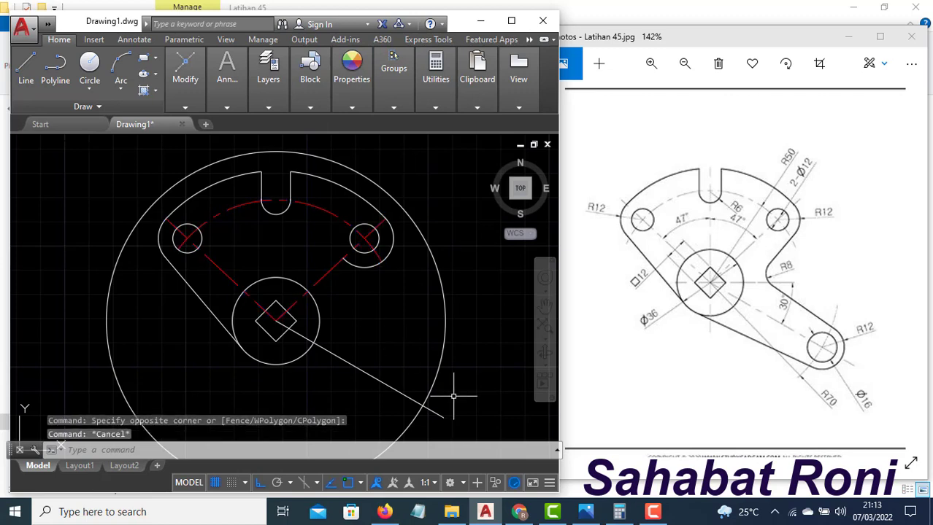
Draw a circle with a radius of 12 at the intersection of the radius 70 circle and the -30 degree line.
{"action": "key", "text": "Return"}
{"action": "left_click", "coordinate": [422, 405]}
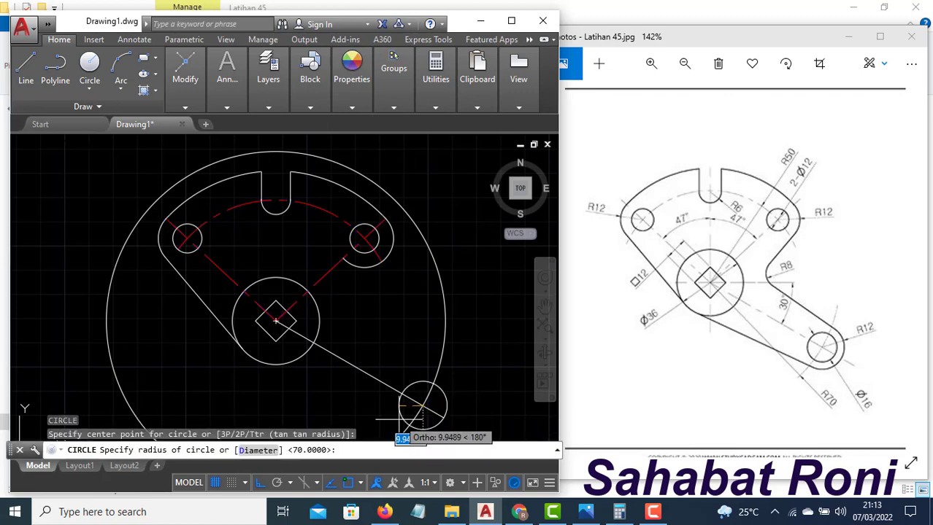
{"action": "type", "text": "12"}
{"action": "key", "text": "Return"}
Draw a 16 diameter circle concentric with the radius 12 circle at the end of the lower arm.
{"action": "type", "text": "c"}
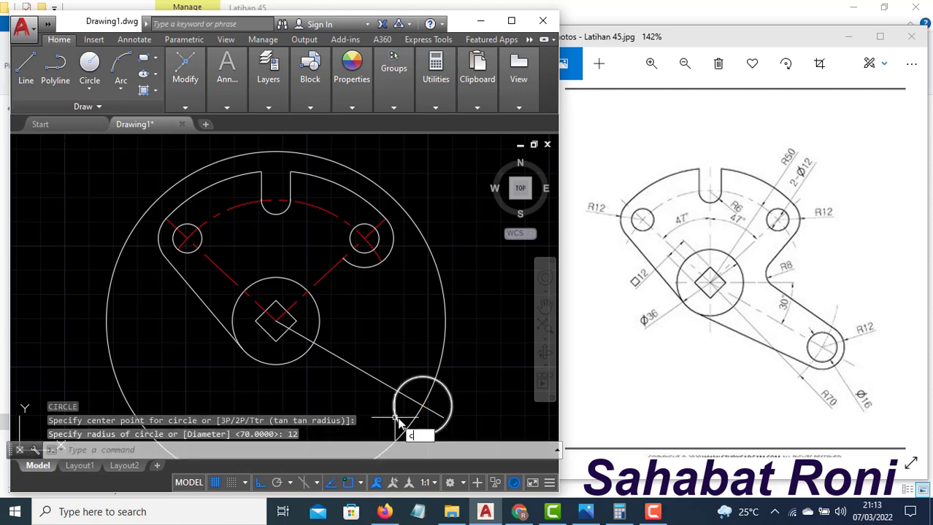
{"action": "key", "text": "Return"}
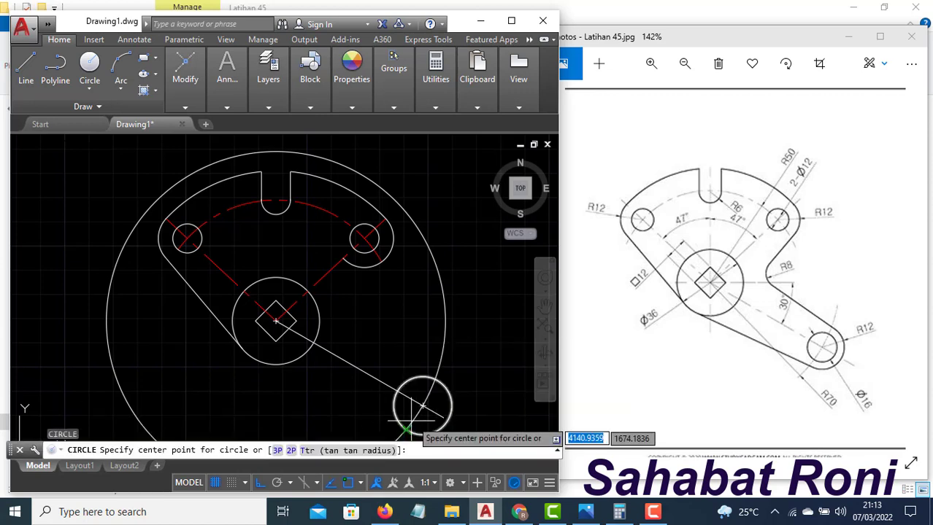
{"action": "left_click", "coordinate": [422, 405]}
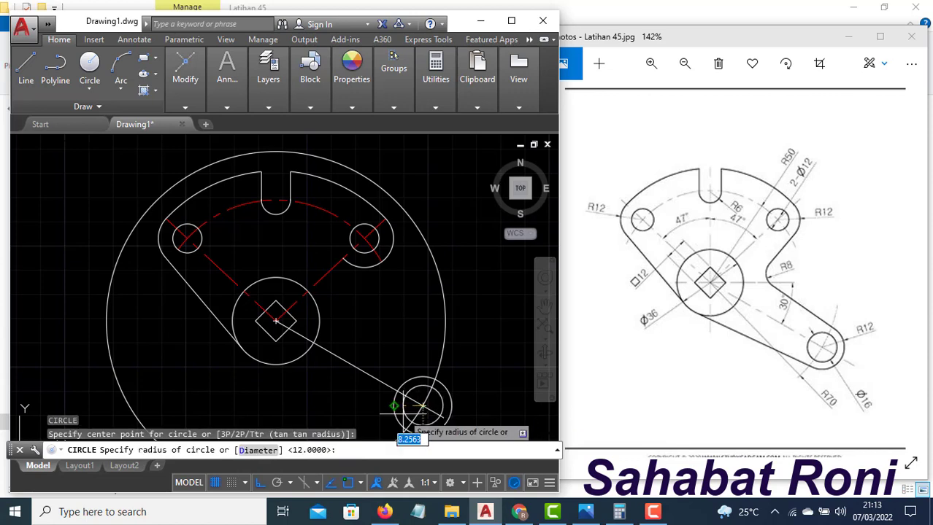
{"action": "type", "text": "d"}
{"action": "key", "text": "Return"}
{"action": "type", "text": "1"}
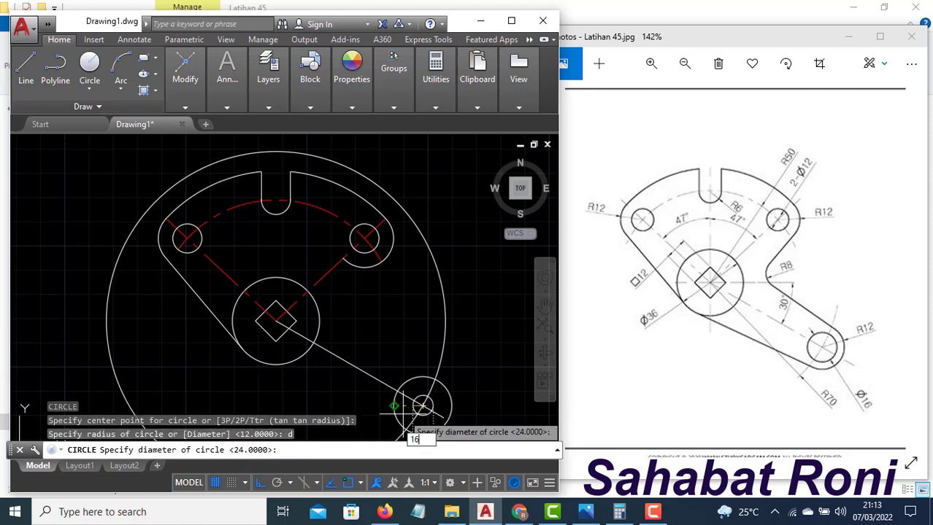
{"action": "type", "text": "6"}
{"action": "key", "text": "Return"}
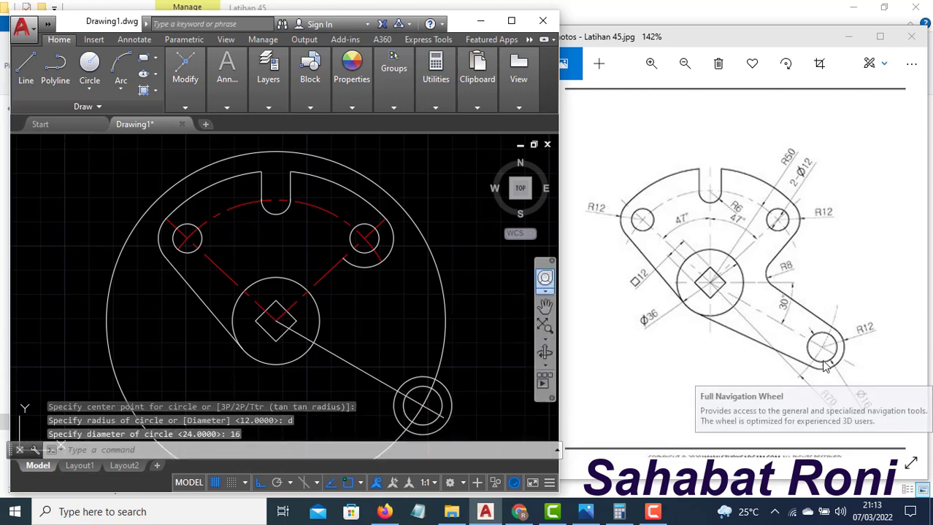
Draw a line tangent to the undersides of the lower arm's radius 12 circle and the 36 diameter circle.
{"action": "scroll", "coordinate": [706, 319], "scroll_direction": "down", "scroll_amount": 2}
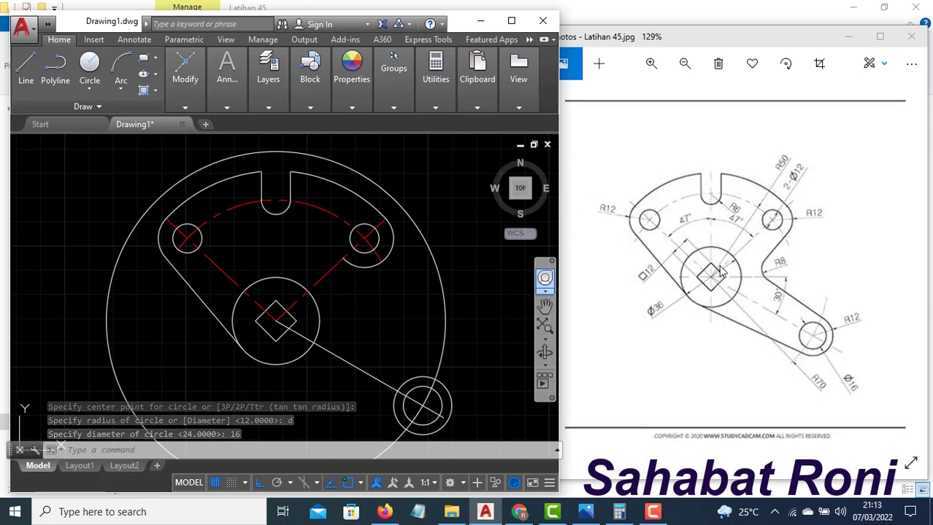
{"action": "scroll", "coordinate": [775, 273], "scroll_direction": "up", "scroll_amount": 2}
{"action": "scroll", "coordinate": [341, 292], "scroll_direction": "down", "scroll_amount": 2}
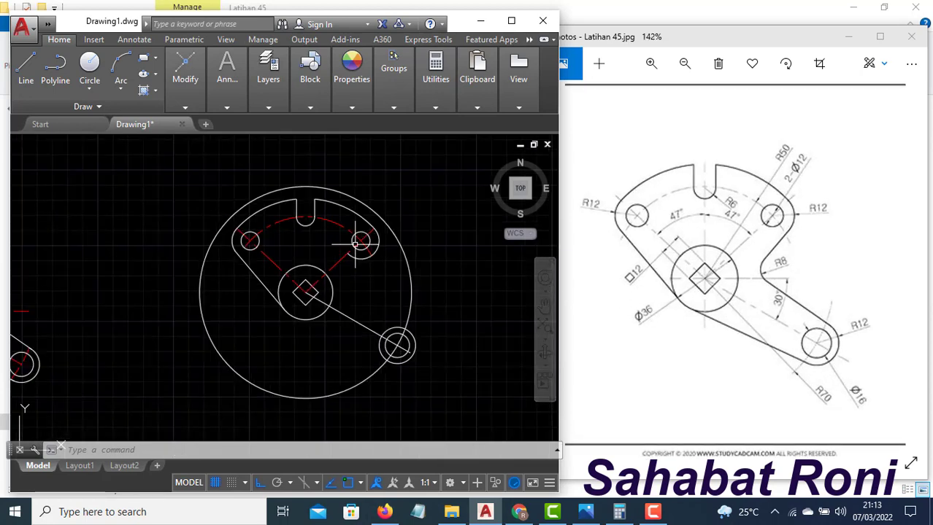
{"action": "middle_click_drag", "start_coordinate": [330, 325], "coordinate": [347, 283]}
{"action": "scroll", "coordinate": [345, 282], "scroll_direction": "up", "scroll_amount": 2}
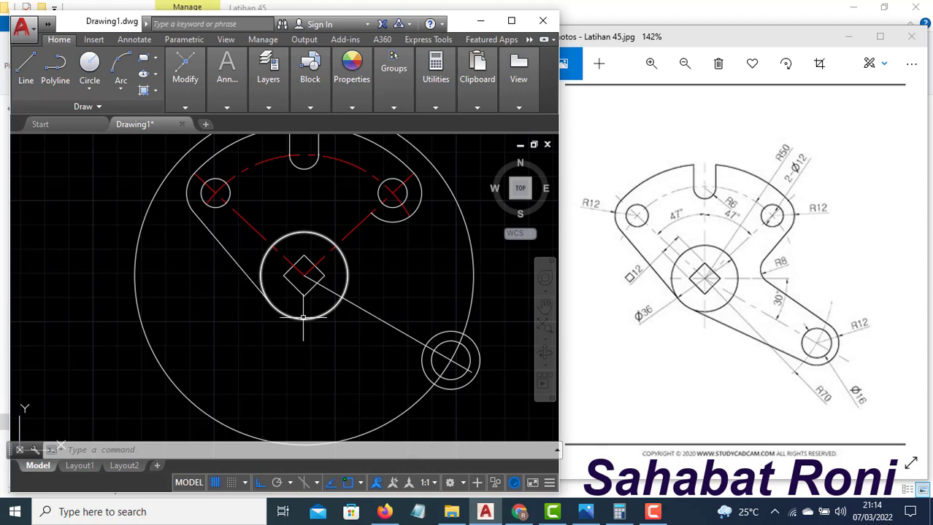
{"action": "key", "text": "Escape"}
{"action": "key", "text": "Escape"}
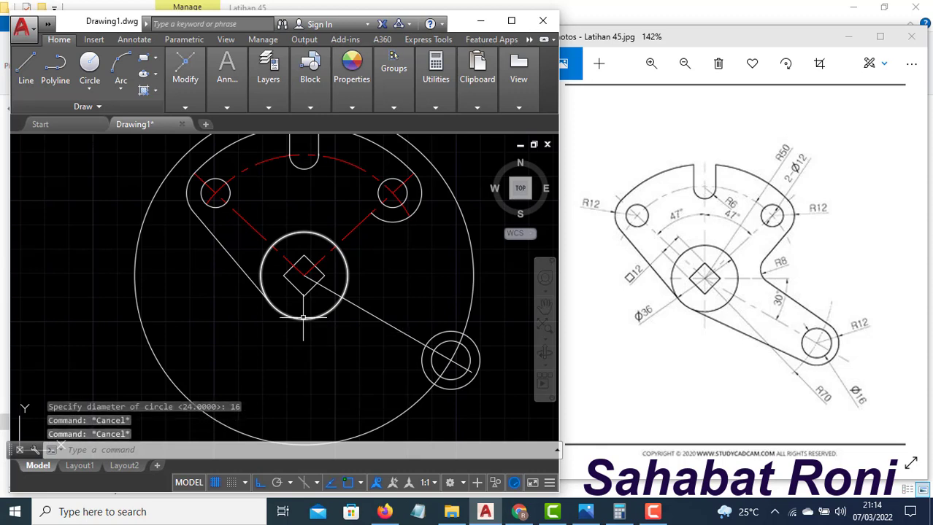
{"action": "key", "text": "Return"}
{"action": "type", "text": "tan"}
{"action": "key", "text": "Return"}
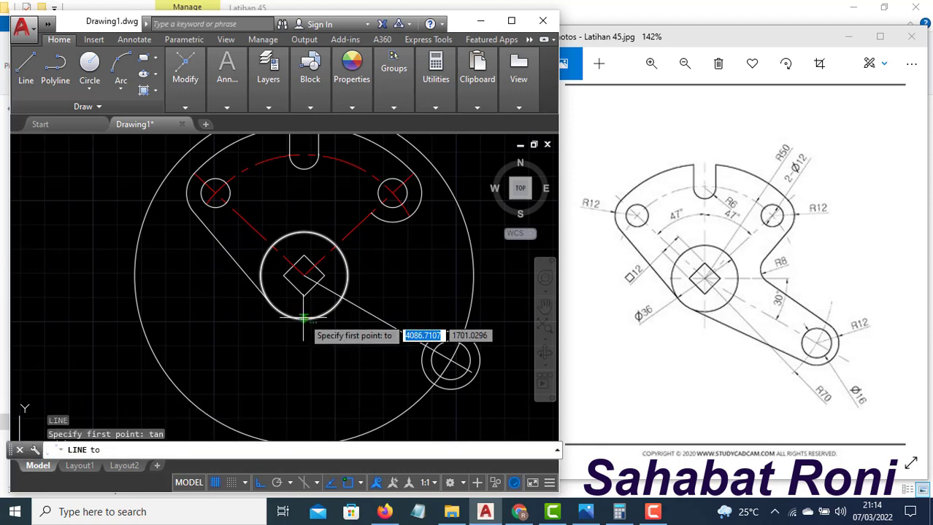
{"action": "left_click", "coordinate": [427, 376]}
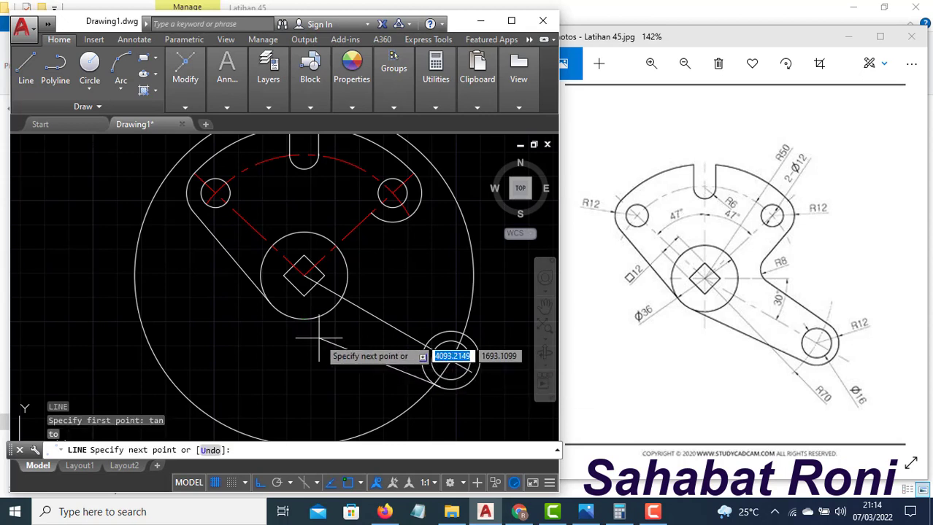
{"action": "type", "text": "tan"}
{"action": "key", "text": "Return"}
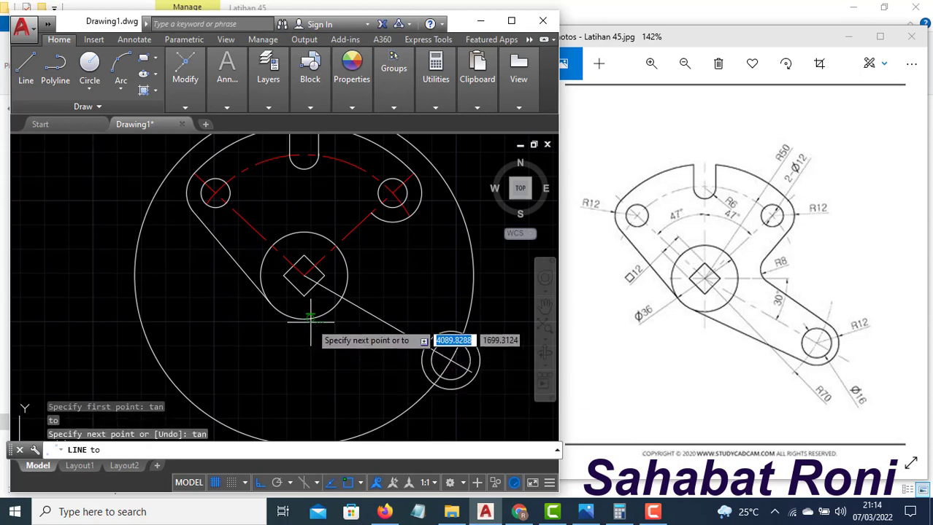
{"action": "left_click", "coordinate": [305, 319]}
{"action": "key", "text": "Return"}
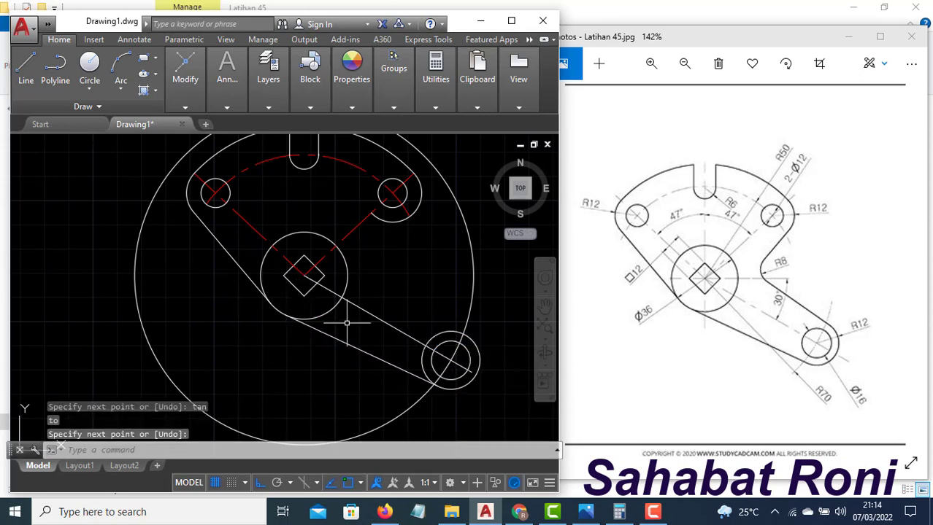
Trim away the part of the radius 70 circle outside the radius 12 circle on the lower arm.
{"action": "type", "text": "tr"}
{"action": "key", "text": "Return"}
{"action": "key", "text": "Return"}
{"action": "left_click", "coordinate": [413, 405]}
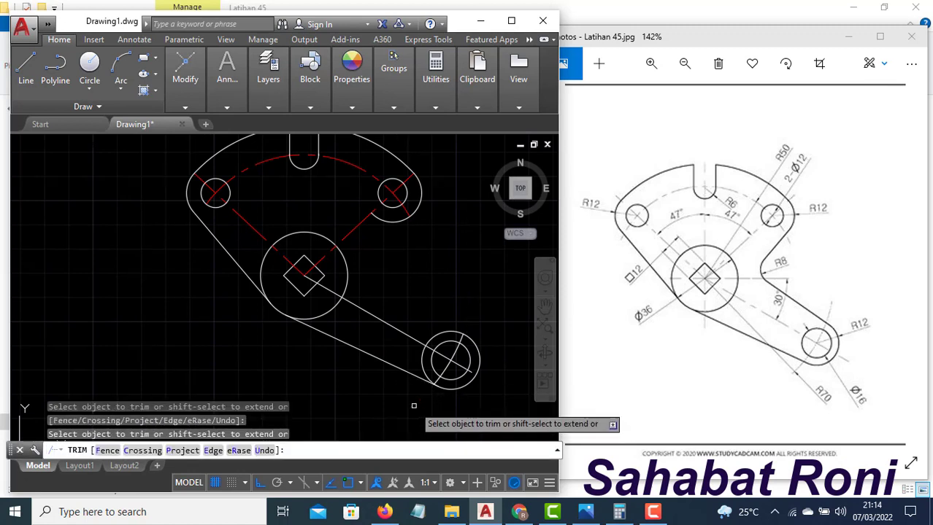
{"action": "key", "text": "Escape"}
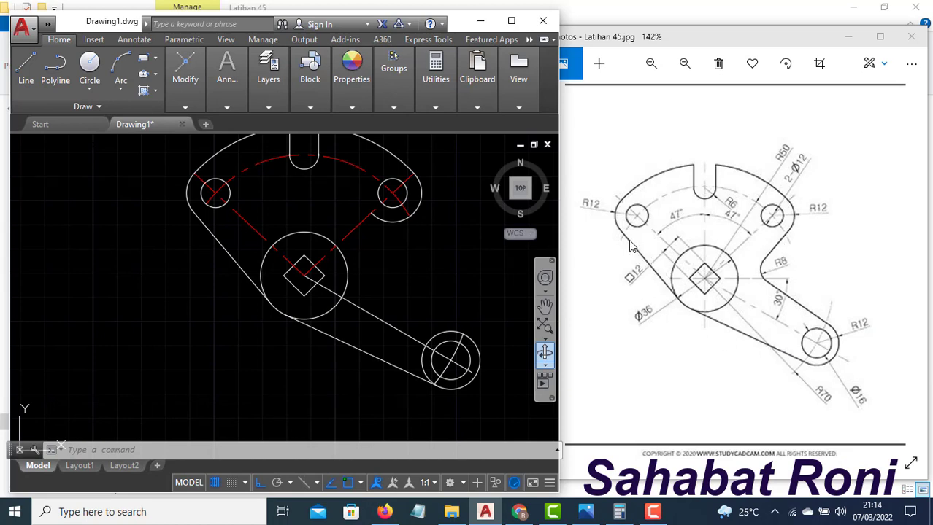
{"action": "key", "text": "Escape"}
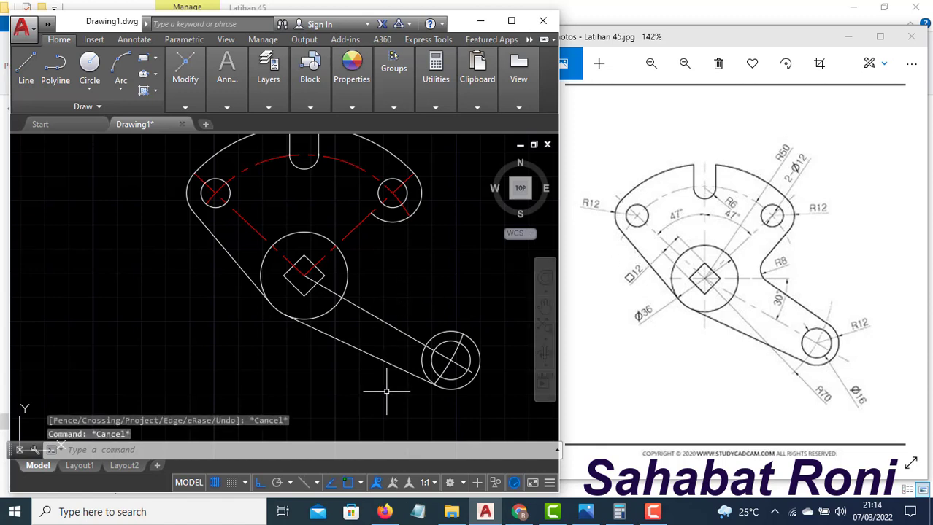
Mirror the lower tangent line about the axis from the 16 diameter hole's centre to the 36 diameter circle's centre, keeping the source line.
{"action": "type", "text": "mi"}
{"action": "key", "text": "Return"}
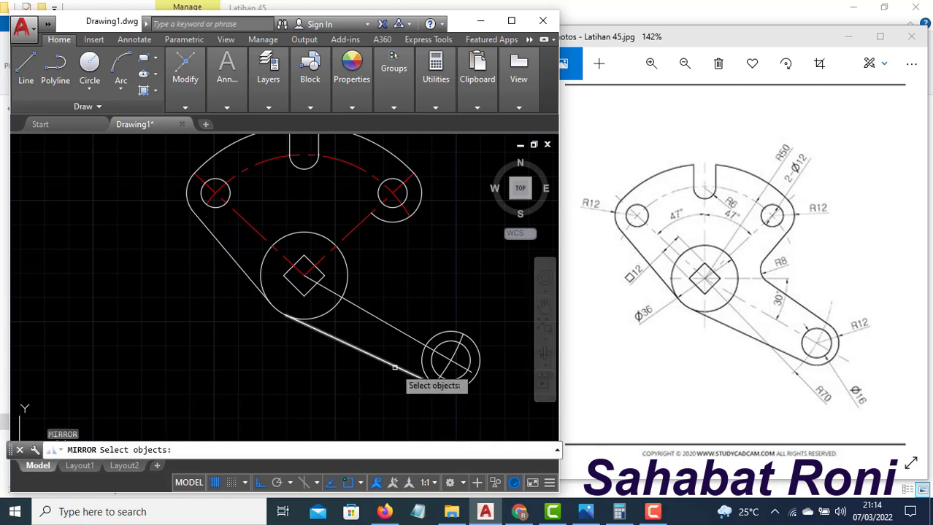
{"action": "left_click", "coordinate": [395, 368]}
{"action": "key", "text": "Return"}
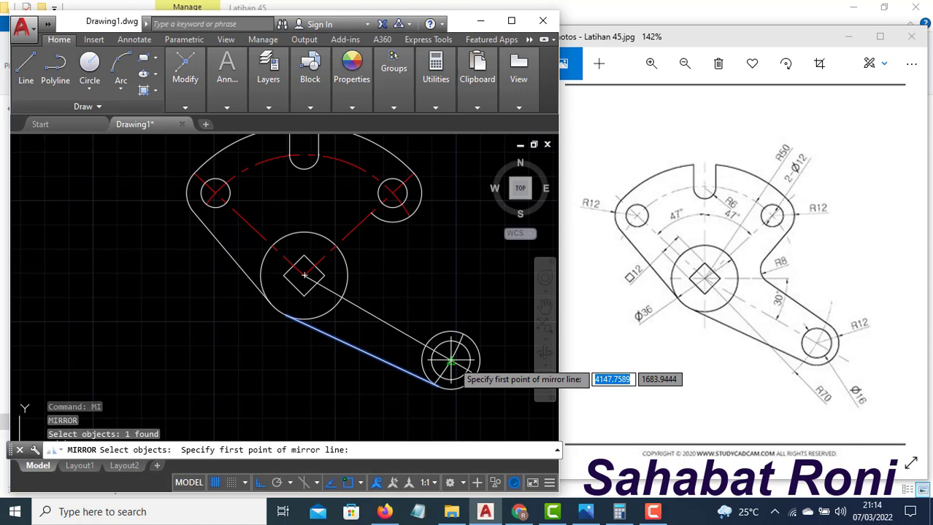
{"action": "left_click", "coordinate": [450, 360]}
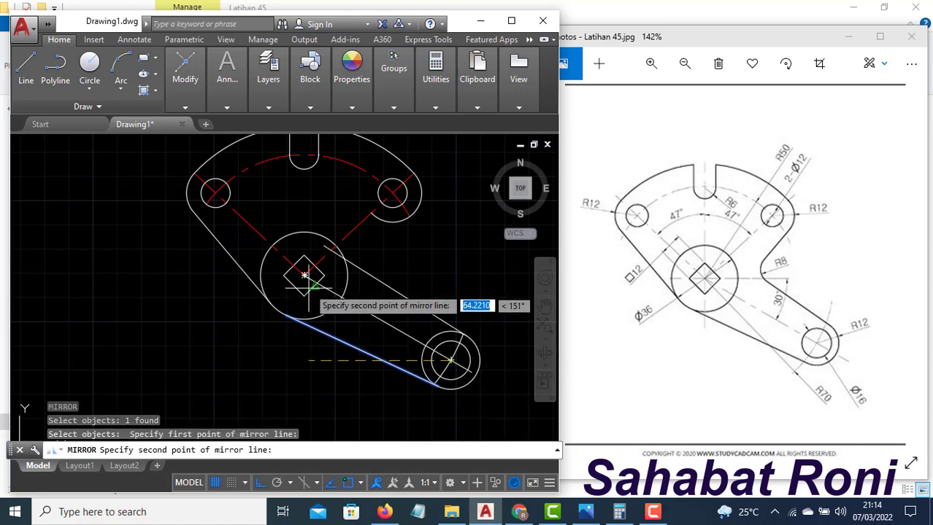
{"action": "left_click", "coordinate": [304, 276]}
{"action": "type", "text": "n"}
{"action": "key", "text": "Return"}
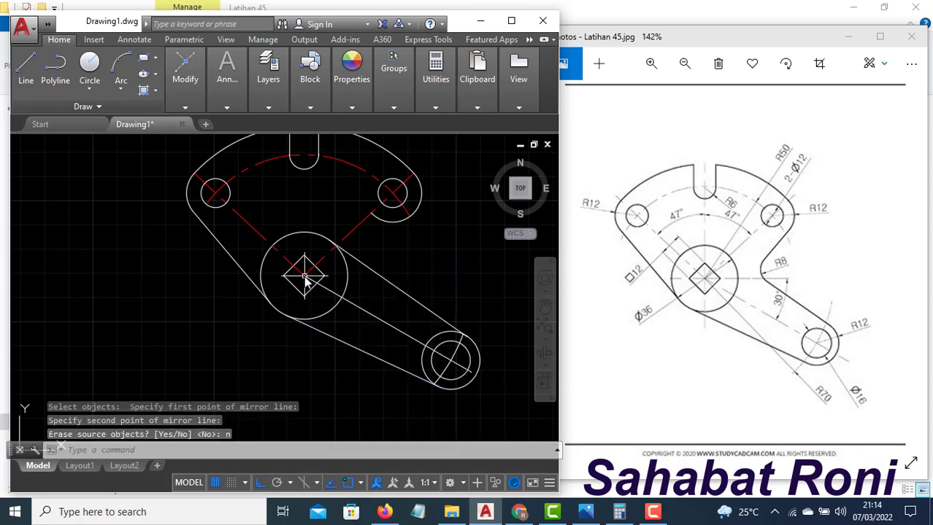
Mirror the left tangent line about the vertical axis through the 36 diameter circle's centre, keeping the source line.
{"action": "left_click", "coordinate": [232, 257]}
{"action": "type", "text": "m"}
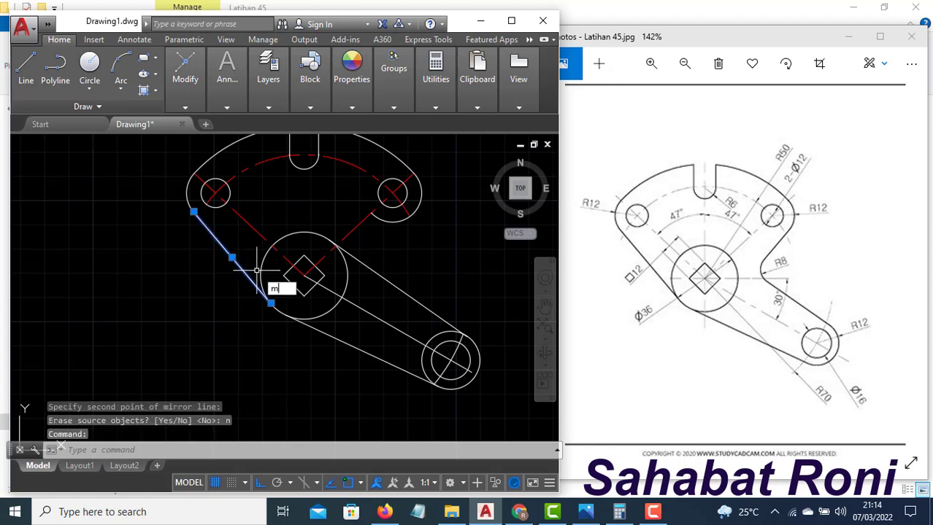
{"action": "type", "text": "i"}
{"action": "key", "text": "Return"}
{"action": "left_click", "coordinate": [304, 277]}
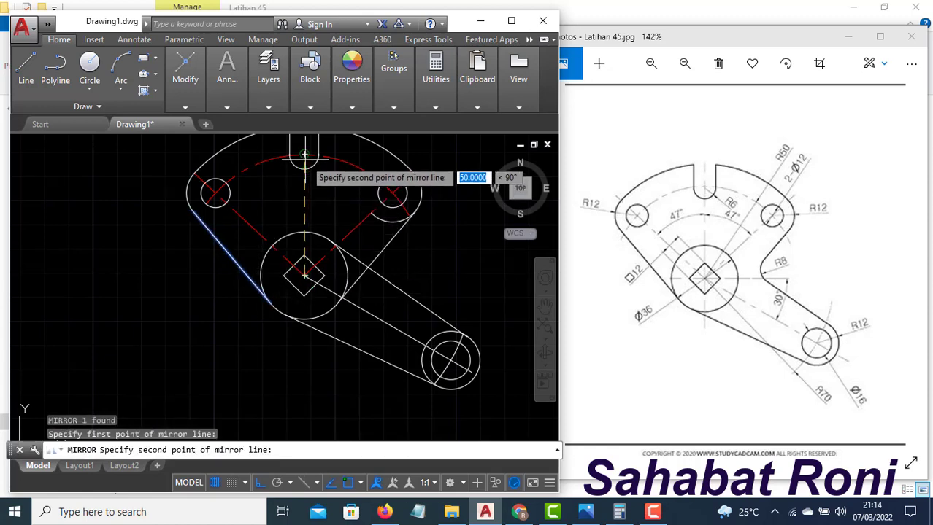
{"action": "left_click", "coordinate": [304, 154]}
{"action": "type", "text": "n"}
{"action": "key", "text": "Return"}
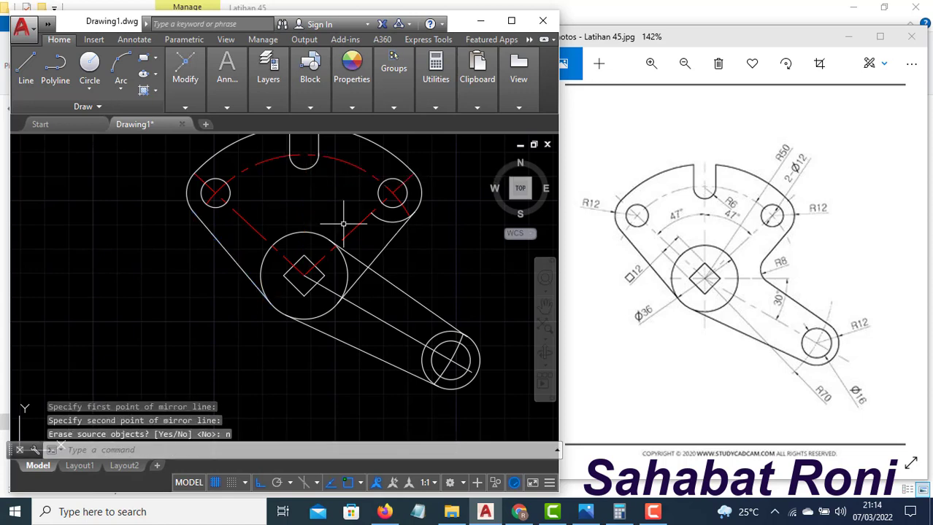
{"action": "key", "text": "Escape"}
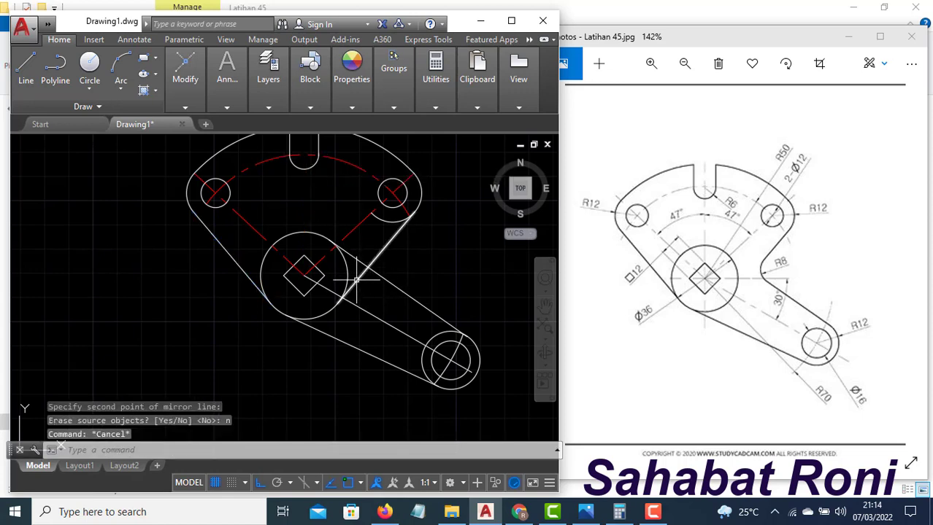
Trim the ends of the two mirrored lines beyond their intersection so they form a corner.
{"action": "type", "text": "tr"}
{"action": "key", "text": "Return"}
{"action": "left_click", "coordinate": [358, 254]}
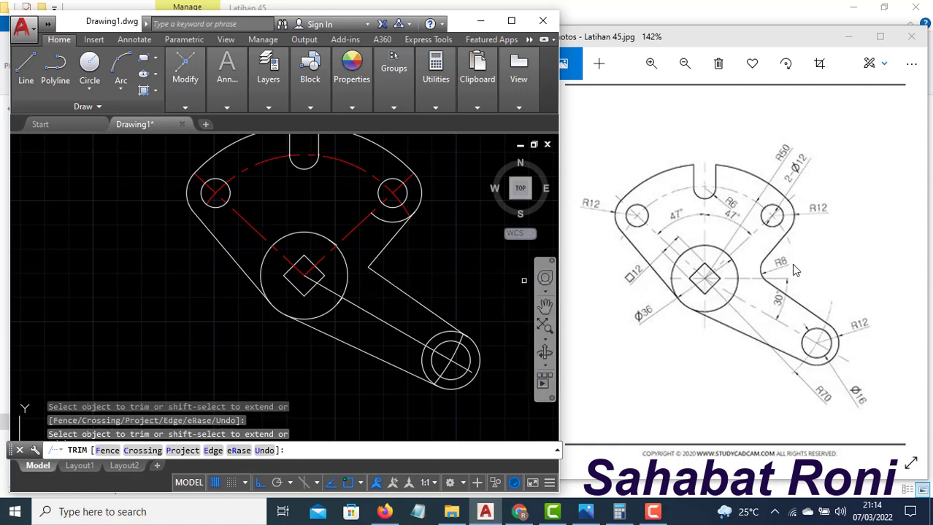
{"action": "key", "text": "Escape"}
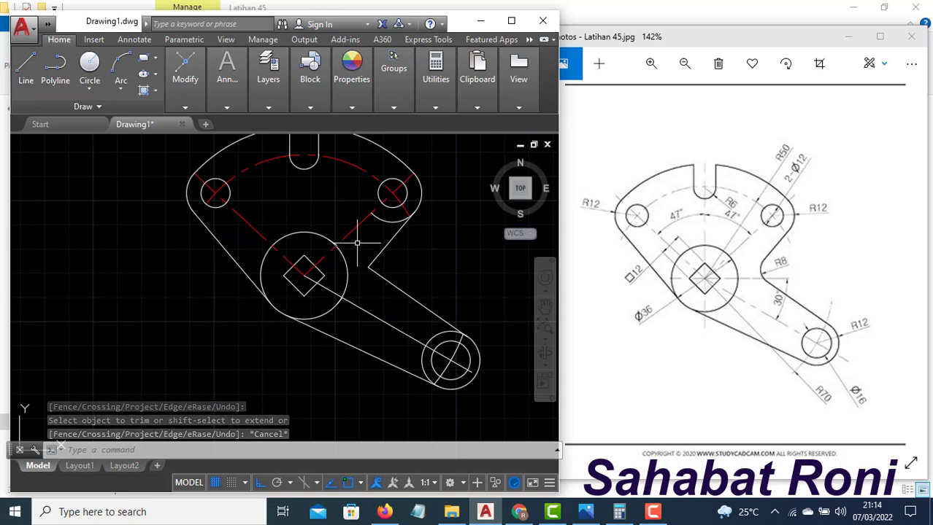
Match the properties of the red centre line to the upper right hole onto the lower arm's centre line.
{"action": "type", "text": "ma"}
{"action": "key", "text": "Return"}
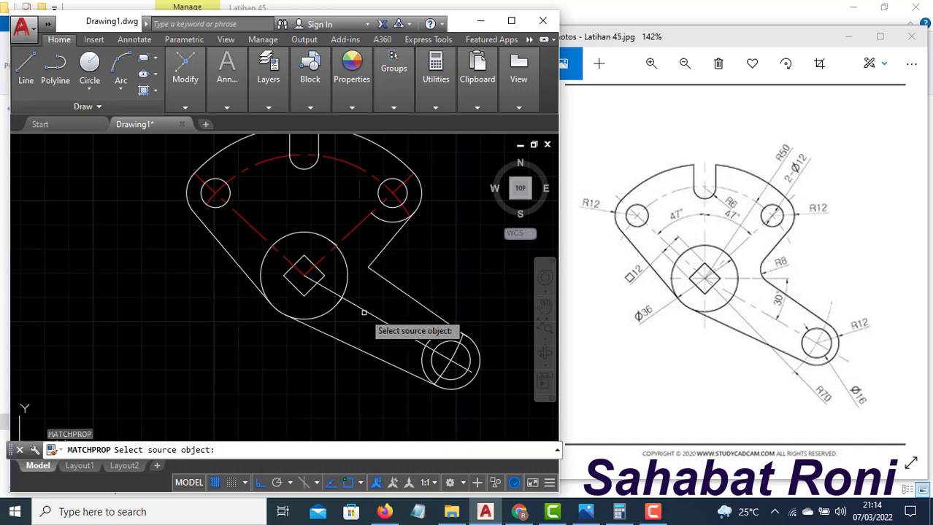
{"action": "left_click", "coordinate": [353, 232]}
{"action": "left_click", "coordinate": [370, 309]}
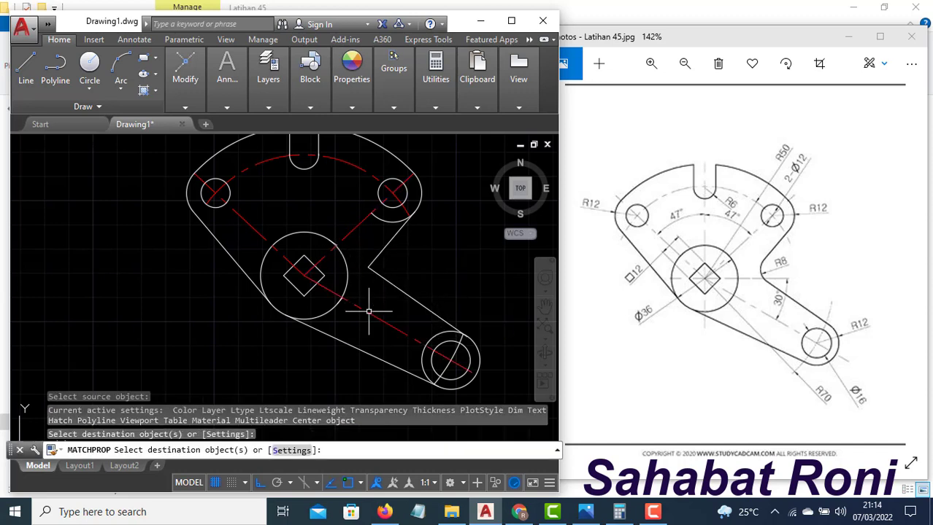
{"action": "key", "text": "Escape"}
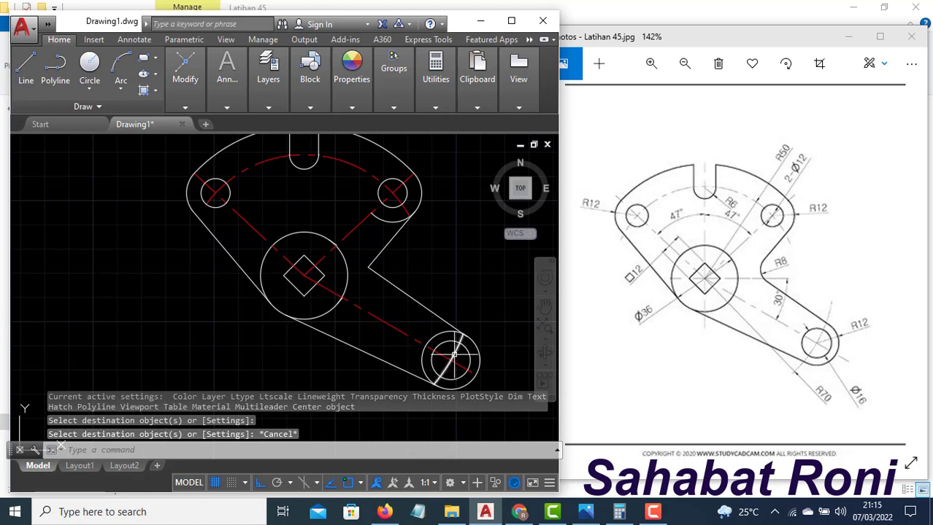
Set the linetype scale of the lower arm's centre line to 0.5.
{"action": "left_click", "coordinate": [383, 321]}
{"action": "right_click", "coordinate": [403, 330]}
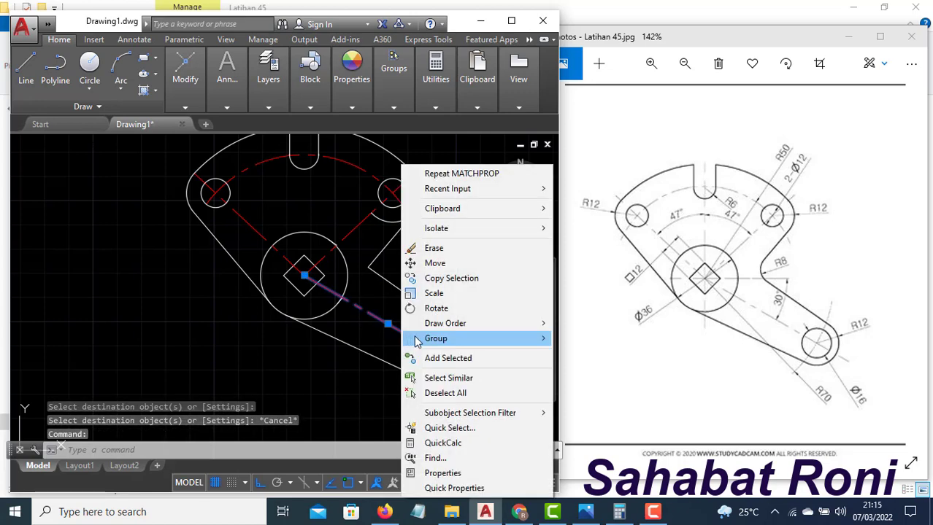
{"action": "left_click", "coordinate": [442, 473]}
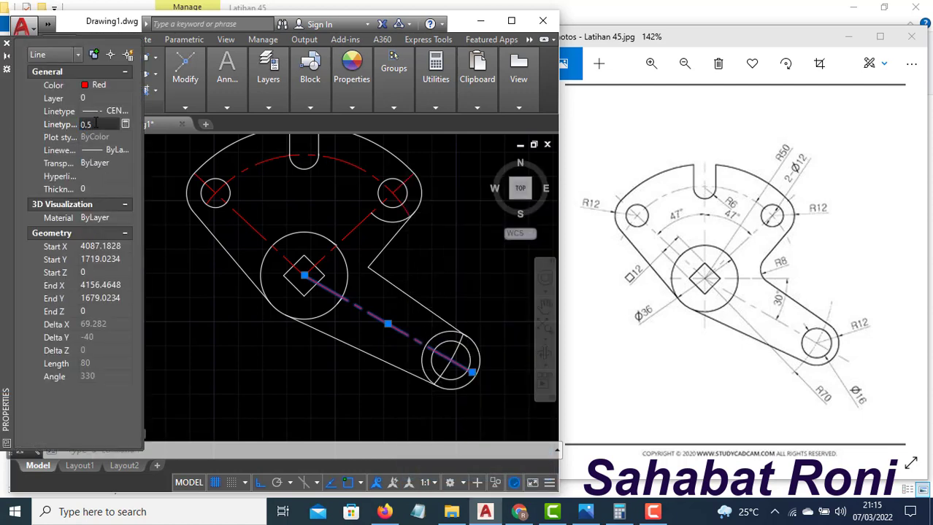
{"action": "left_click", "coordinate": [6, 45]}
{"action": "key", "text": "Escape"}
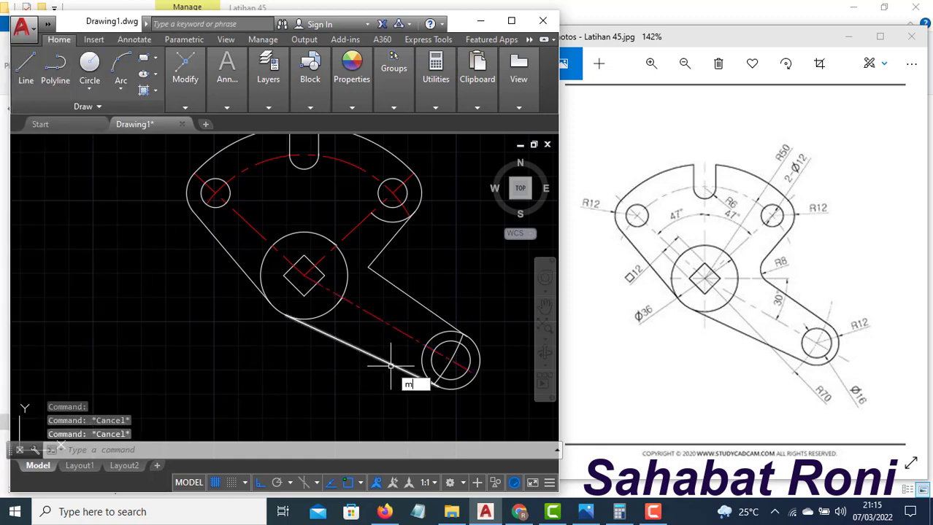
Match the lower arm centre line's properties onto the radius 70 arc, the radius 50 arc and both upper angled centre lines.
{"action": "key", "text": "Return"}
{"action": "left_click", "coordinate": [391, 325]}
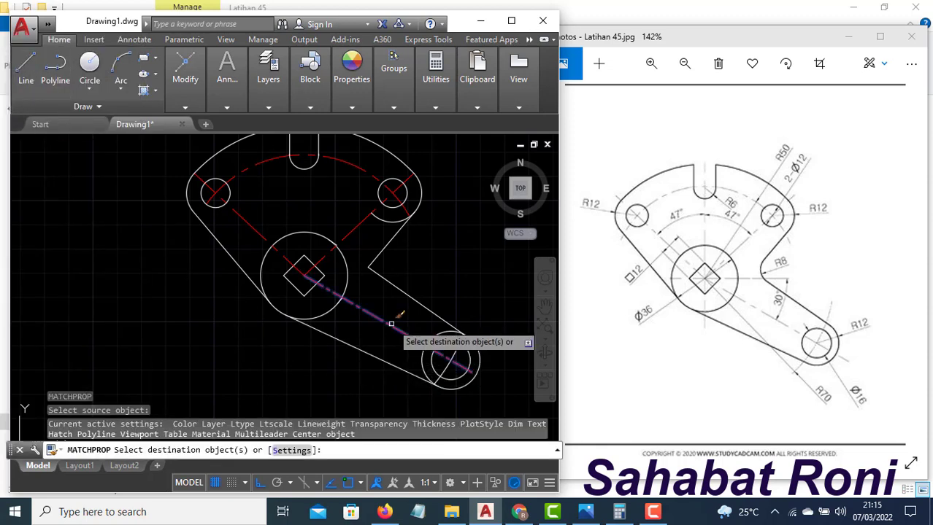
{"action": "left_click", "coordinate": [454, 357]}
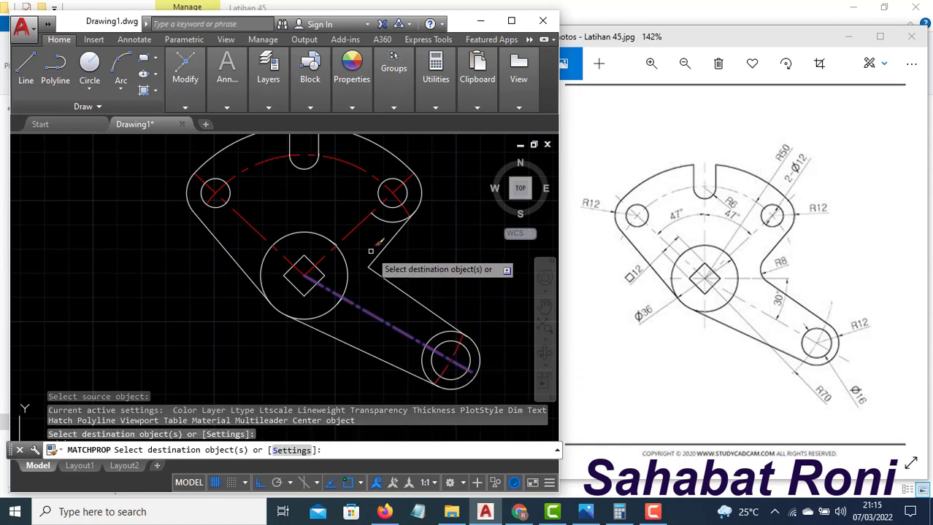
{"action": "left_click", "coordinate": [356, 226]}
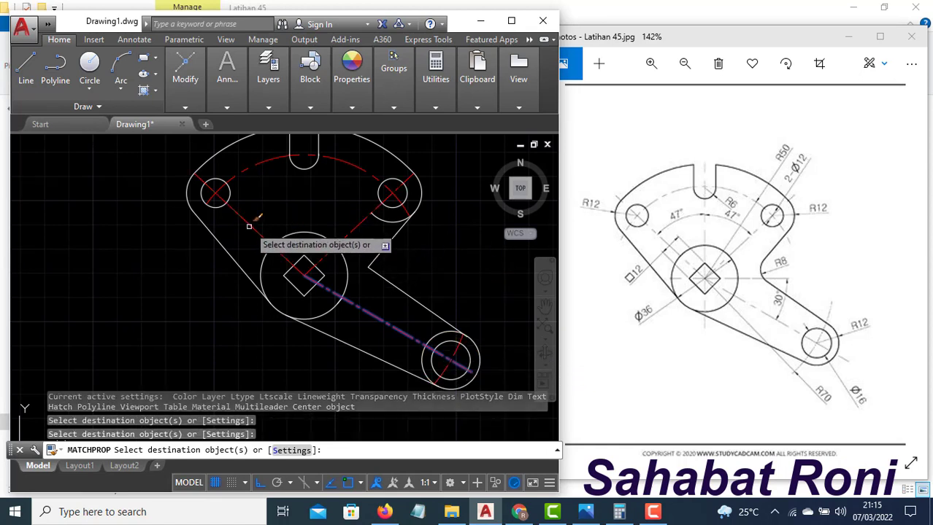
{"action": "left_click", "coordinate": [249, 227]}
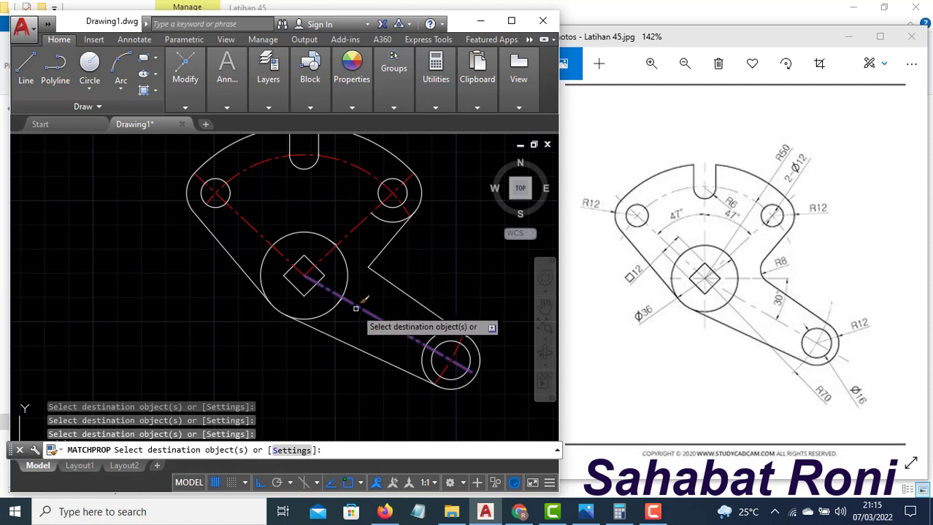
{"action": "key", "text": "Escape"}
Draw a radius 8 circle tangent to the lower arm's upper edge and the adjoining slanted edge at the inner corner.
{"action": "mouse_move", "coordinate": [366, 269]}
{"action": "middle_mouse_down"}
{"action": "mouse_move", "coordinate": [360, 298]}
{"action": "mouse_move", "coordinate": [349, 304]}
{"action": "middle_mouse_up"}
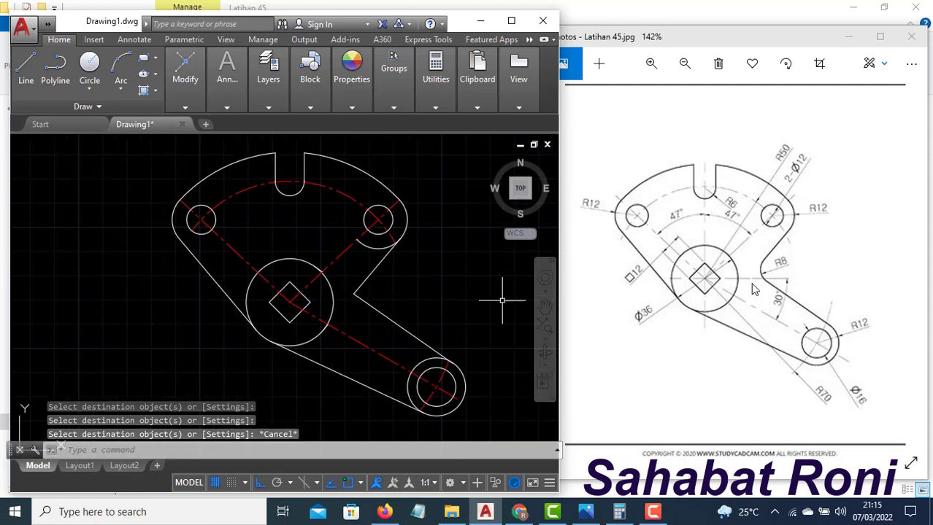
{"action": "type", "text": "c"}
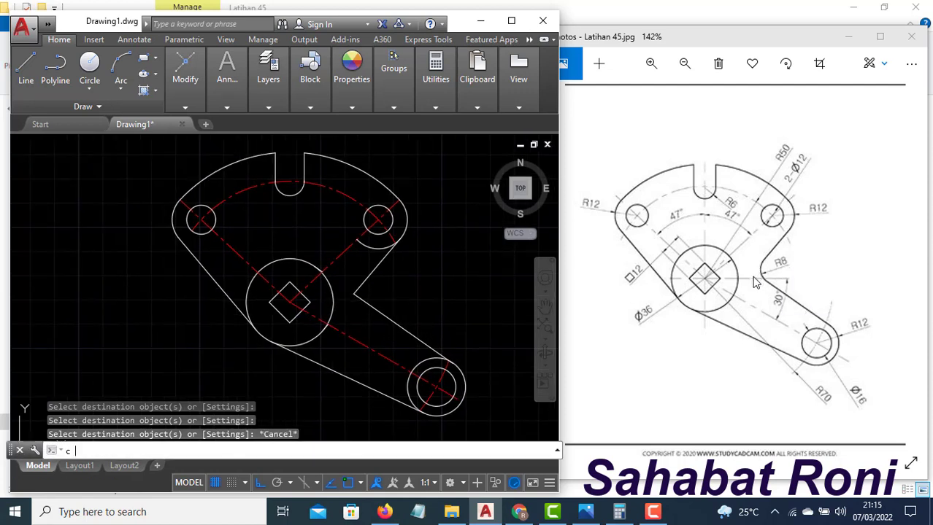
{"action": "key", "text": "Return"}
{"action": "type", "text": "ttr"}
{"action": "key", "text": "Return"}
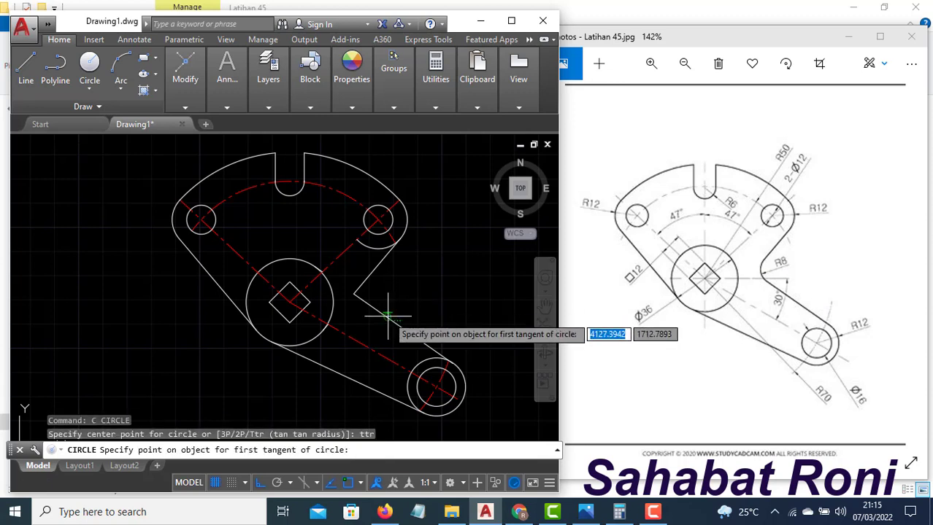
{"action": "left_click", "coordinate": [385, 313]}
{"action": "left_click", "coordinate": [365, 281]}
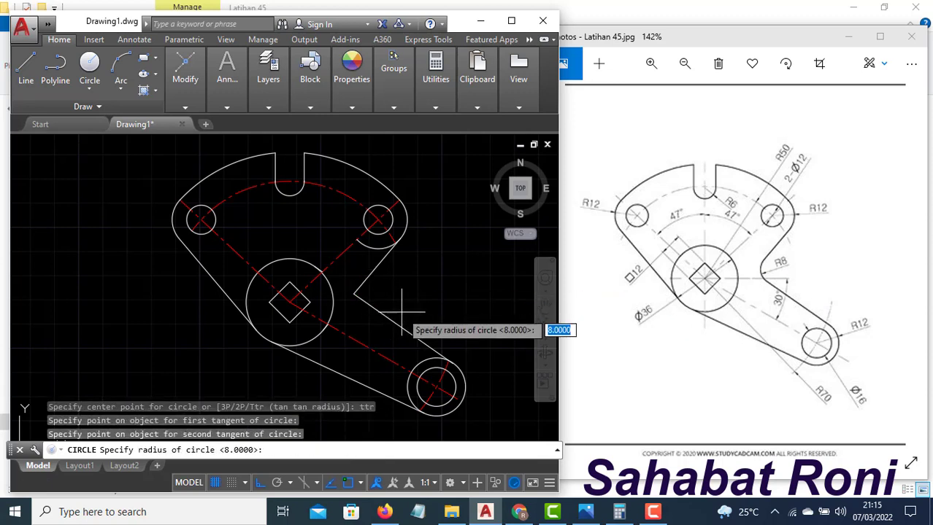
{"action": "type", "text": "8"}
{"action": "key", "text": "Return"}
Trim the tangent circle and the pointed corner lines to leave a rounded inner corner.
{"action": "type", "text": "tr"}
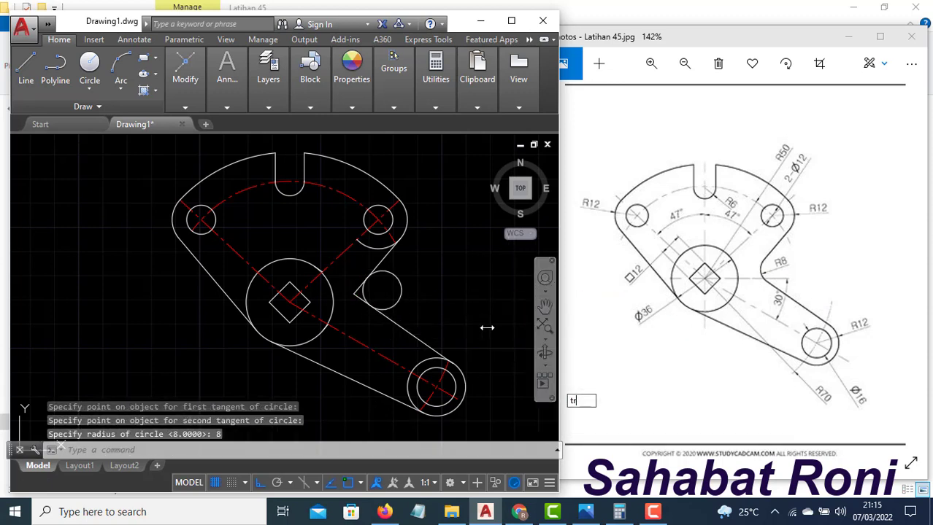
{"action": "key", "text": "Return"}
{"action": "key", "text": "Return"}
{"action": "left_click", "coordinate": [399, 283]}
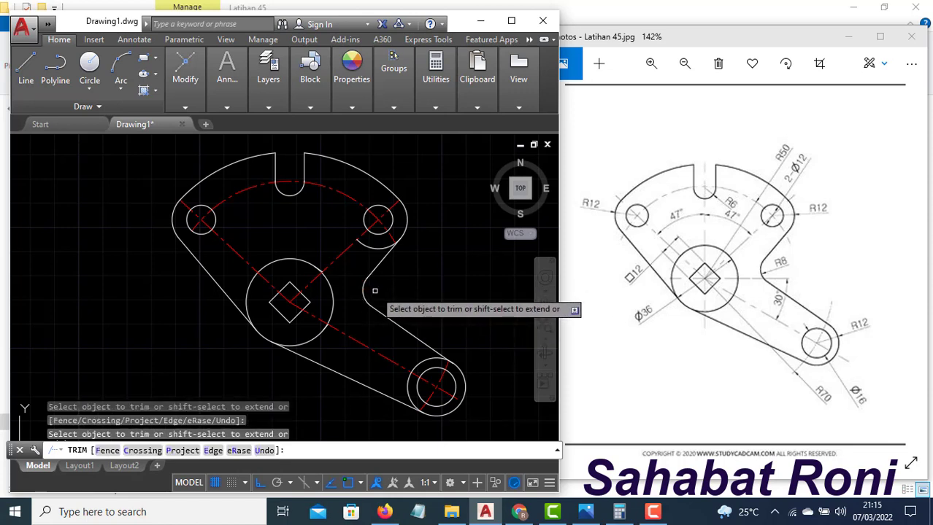
{"action": "key", "text": "Escape"}
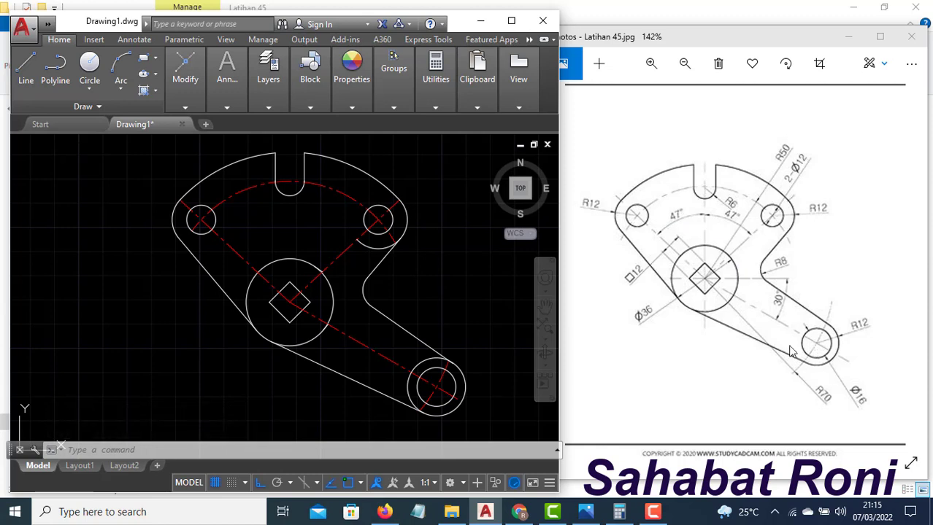
Trim the inner portion of the outer circle at the lower arm's end between the two tangent edges.
{"action": "key", "text": "Escape"}
{"action": "type", "text": "tr"}
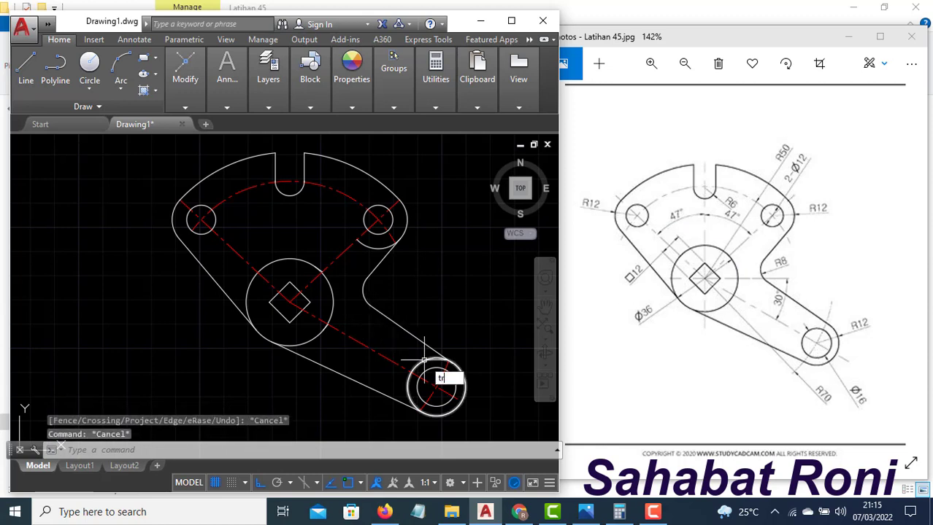
{"action": "key", "text": "Return"}
{"action": "key", "text": "Return"}
{"action": "left_click", "coordinate": [422, 364]}
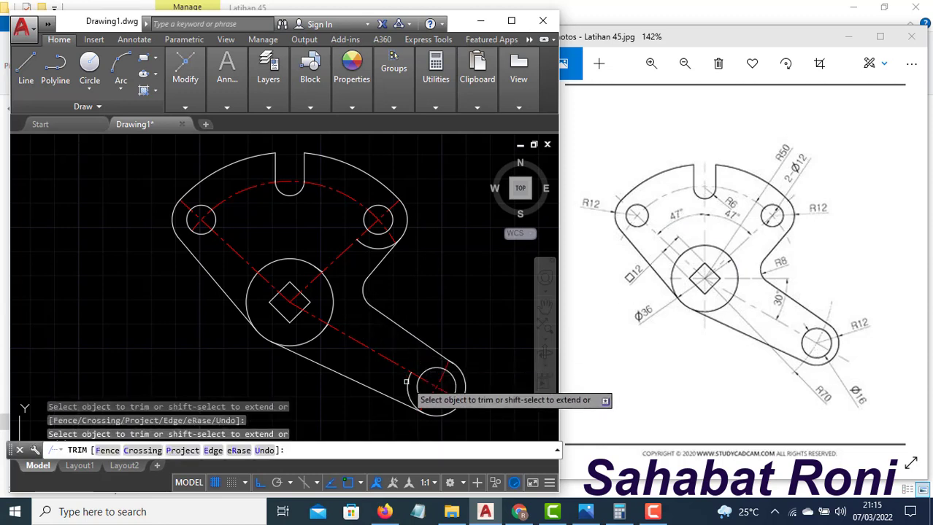
{"action": "key", "text": "Escape"}
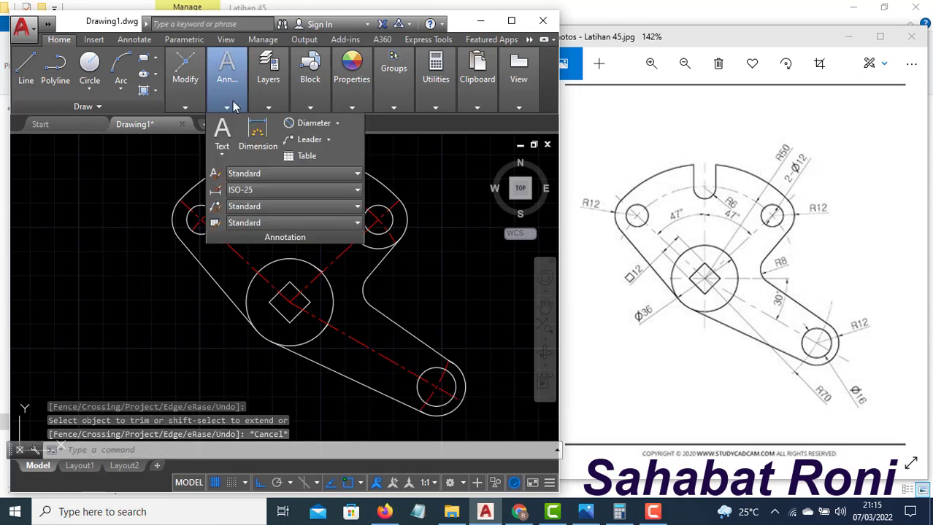
Add a centre mark to the plate's large outer arc, centred on the square hole.
{"action": "left_click", "coordinate": [144, 41]}
{"action": "mouse_move", "coordinate": [280, 106]}
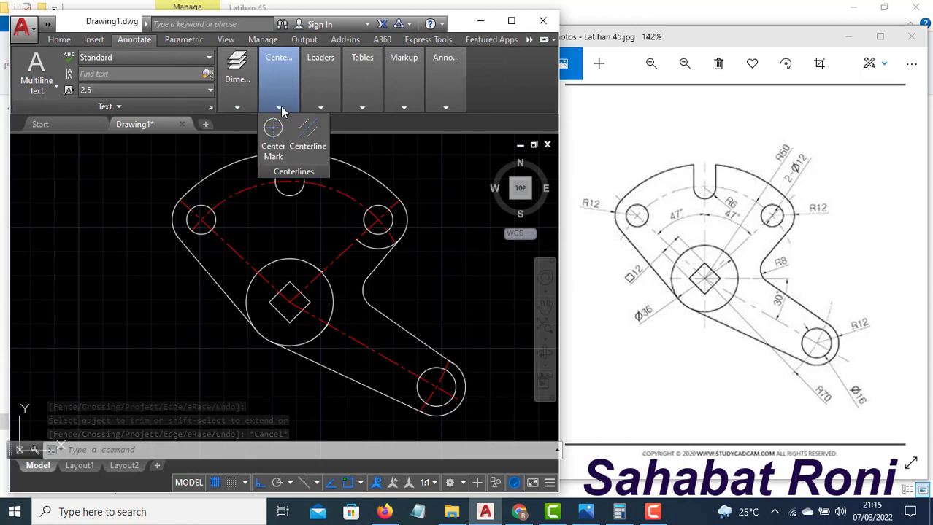
{"action": "left_click", "coordinate": [272, 130]}
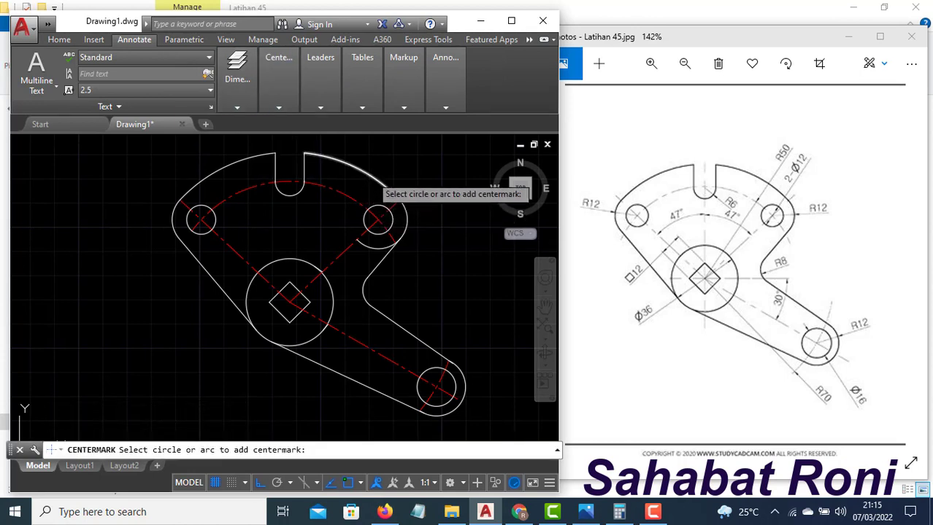
{"action": "left_click", "coordinate": [281, 260]}
{"action": "key", "text": "Escape"}
Shorten the left extension of the centre mark's horizontal line so it ends just beyond the plate's slanted left edge.
{"action": "left_click", "coordinate": [147, 302]}
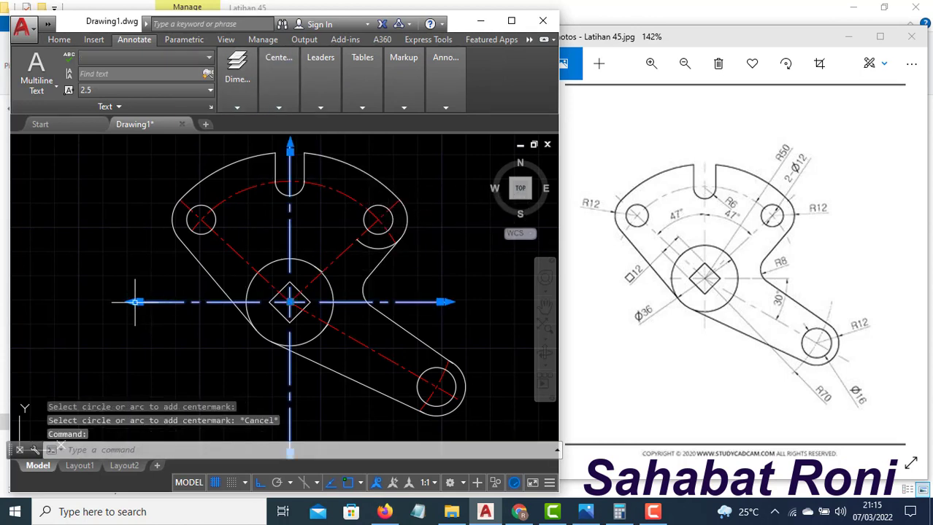
{"action": "left_click", "coordinate": [139, 301]}
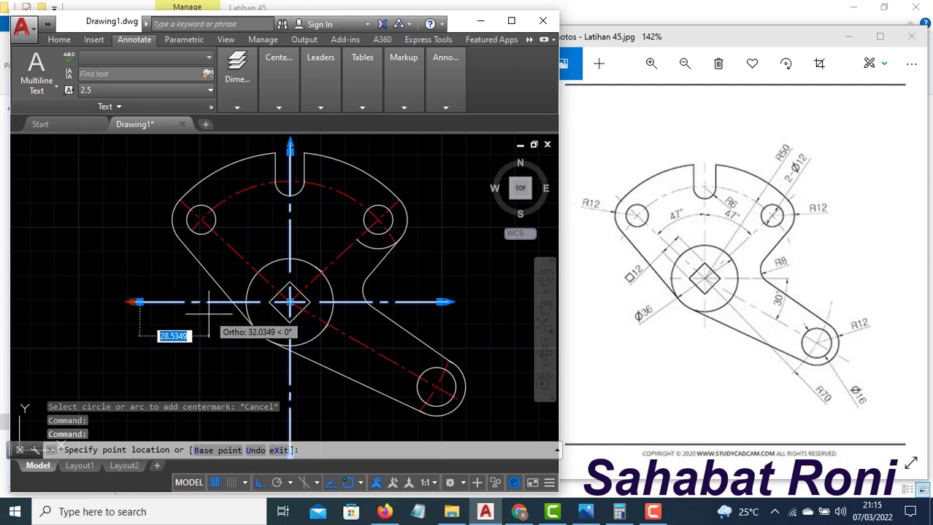
{"action": "left_click", "coordinate": [208, 326]}
{"action": "left_click", "coordinate": [138, 302]}
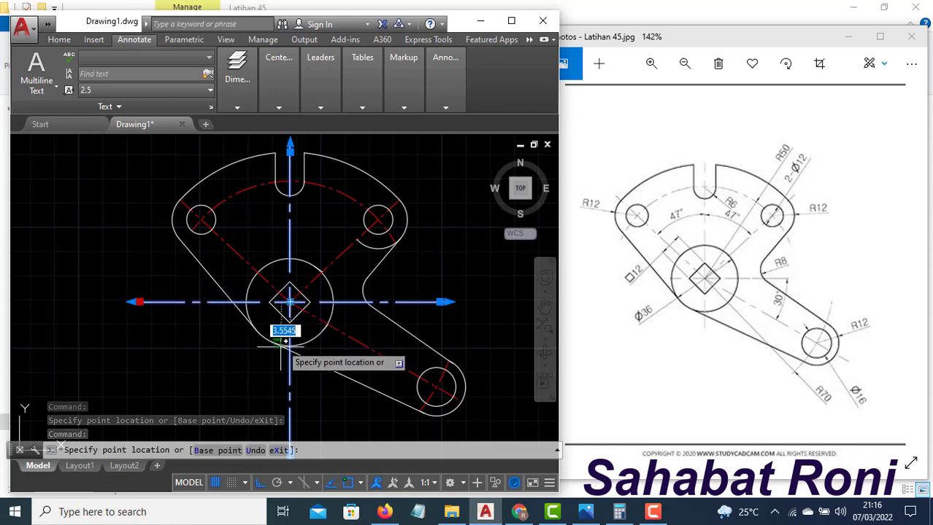
{"action": "left_click", "coordinate": [221, 379]}
{"action": "key", "text": "Escape"}
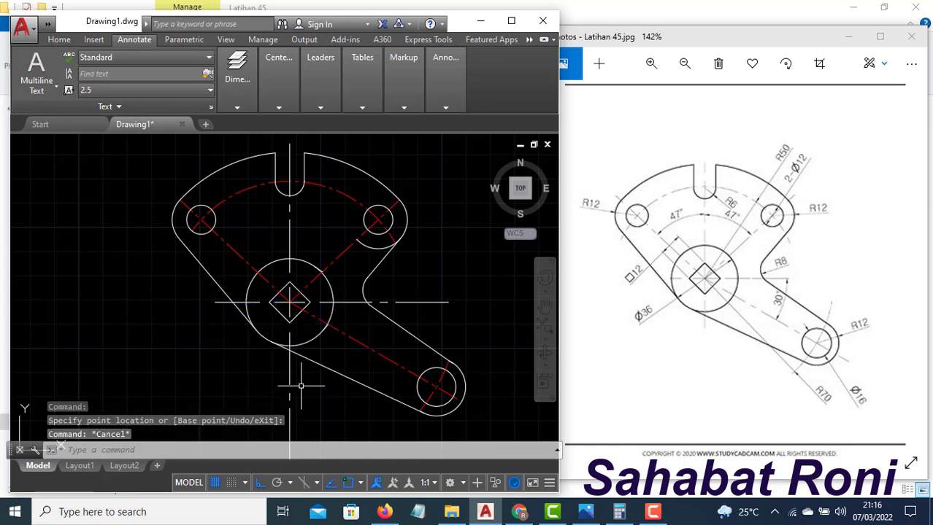
Shorten the lower extension of the centre mark's vertical line so it ends just below the large hub circle.
{"action": "scroll", "coordinate": [303, 385], "scroll_direction": "down", "scroll_amount": 2}
{"action": "left_click", "coordinate": [283, 389]}
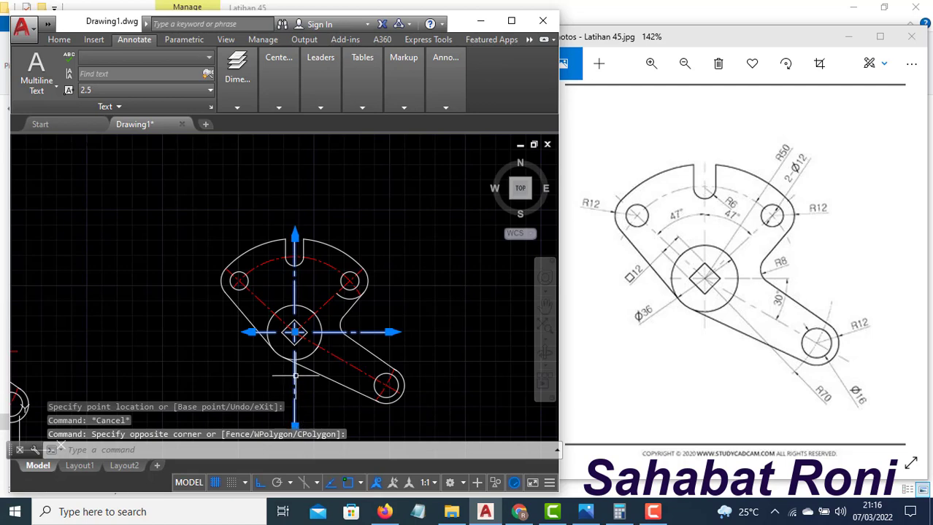
{"action": "scroll", "coordinate": [324, 283], "scroll_direction": "down", "scroll_amount": 2}
{"action": "scroll", "coordinate": [299, 376], "scroll_direction": "up", "scroll_amount": 2}
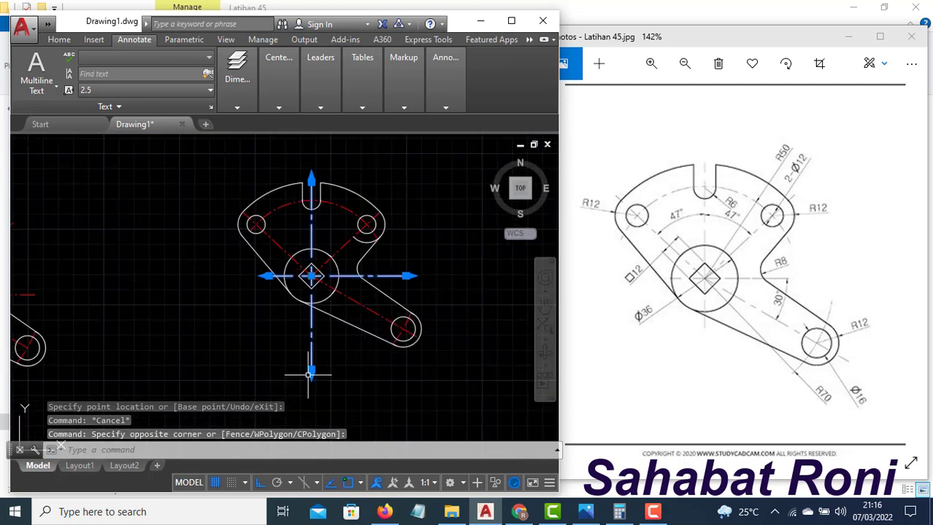
{"action": "left_click", "coordinate": [308, 375]}
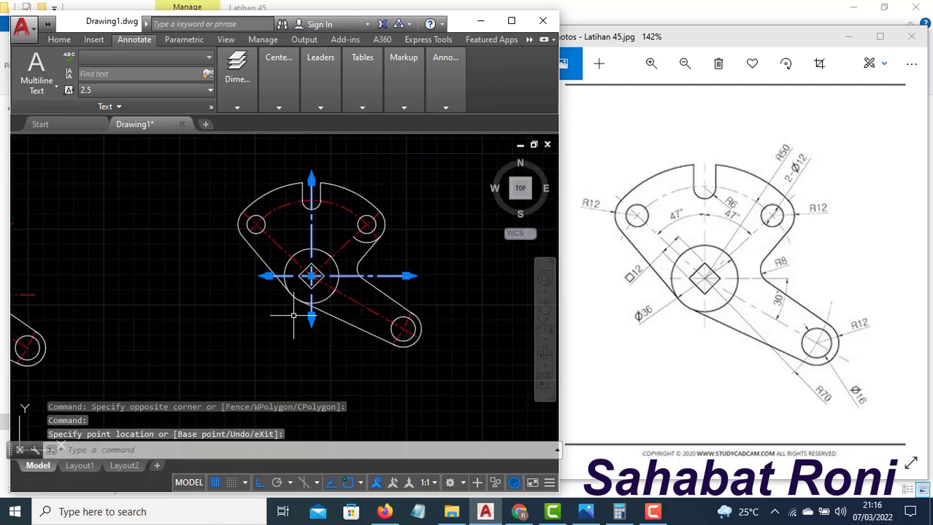
{"action": "key", "text": "Escape"}
{"action": "scroll", "coordinate": [310, 287], "scroll_direction": "up", "scroll_amount": 2}
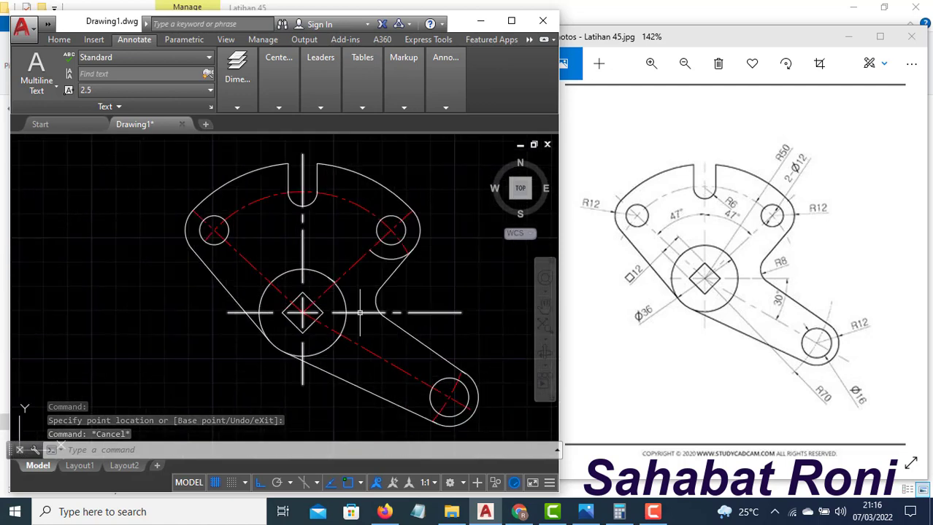
{"action": "key", "text": "Escape"}
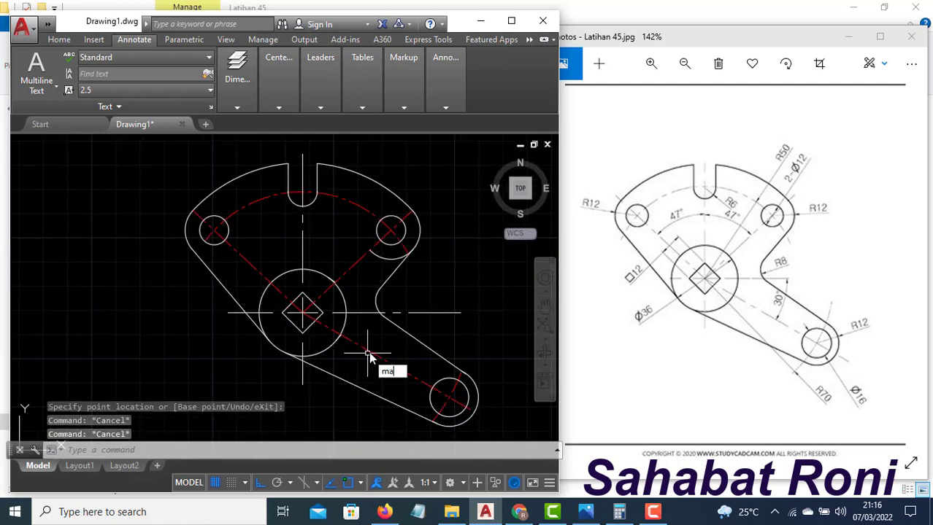
Match the properties of the lower arm's red centre line onto the centre mark.
{"action": "type", "text": "ma"}
{"action": "key", "text": "Return"}
{"action": "left_click", "coordinate": [369, 355]}
{"action": "left_click", "coordinate": [363, 314]}
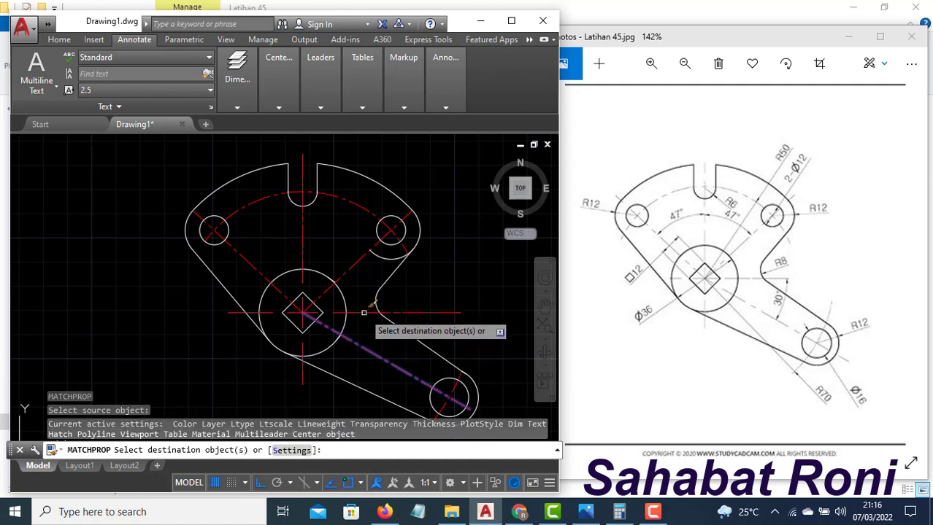
{"action": "left_click", "coordinate": [364, 312]}
{"action": "key", "text": "Escape"}
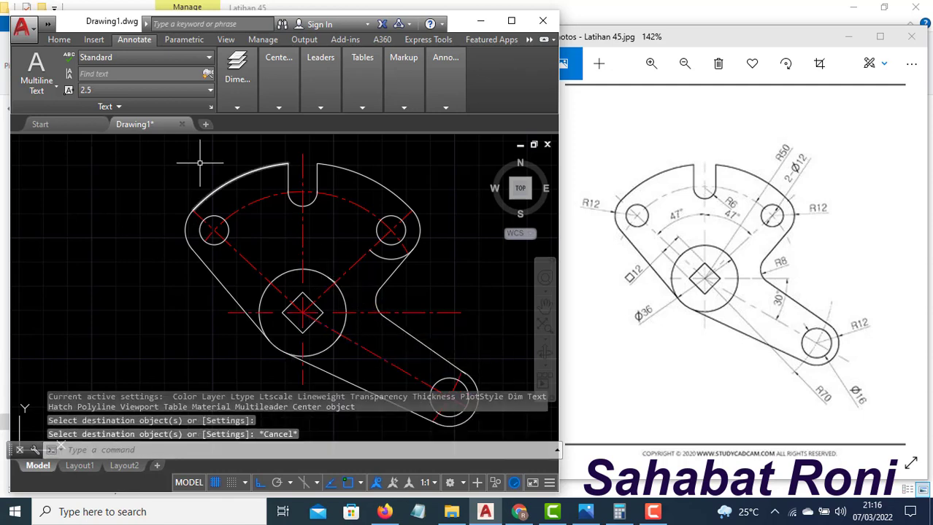
Add a radius dimension to the upper left corner arc, placing its text outside the plate.
{"action": "left_click", "coordinate": [60, 42]}
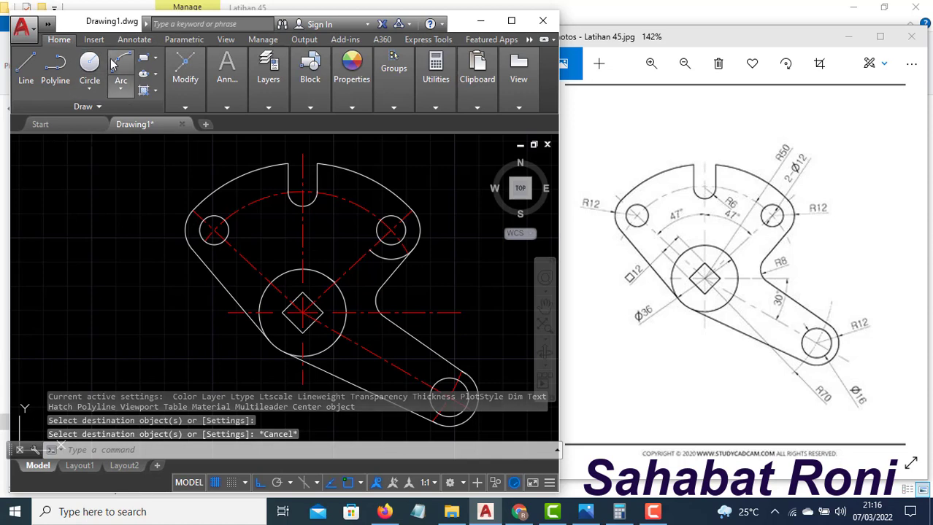
{"action": "left_click", "coordinate": [233, 109]}
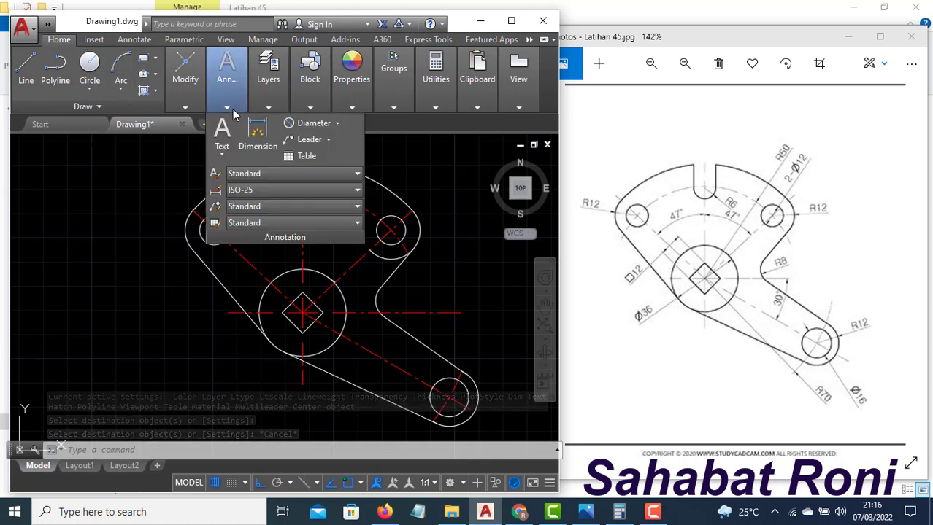
{"action": "left_click", "coordinate": [337, 124]}
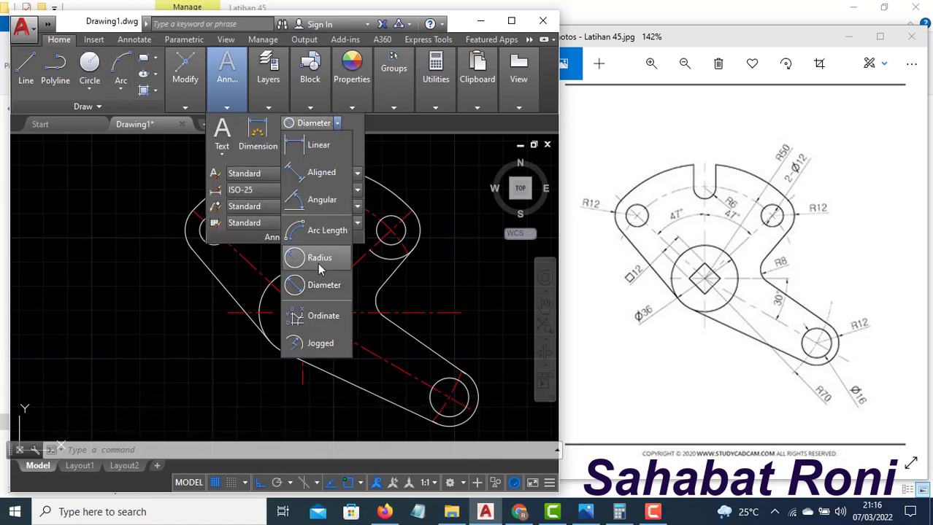
{"action": "left_click", "coordinate": [319, 259]}
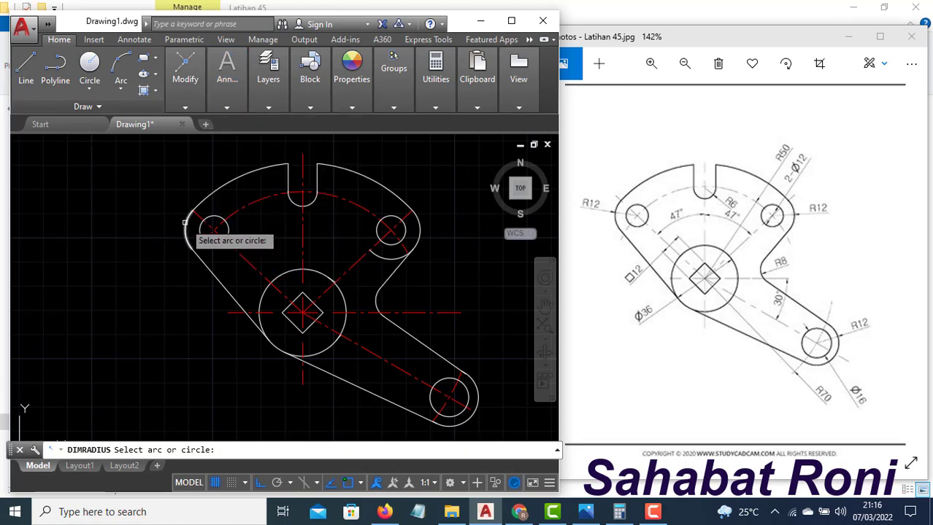
{"action": "left_click", "coordinate": [198, 227]}
{"action": "left_click", "coordinate": [157, 223]}
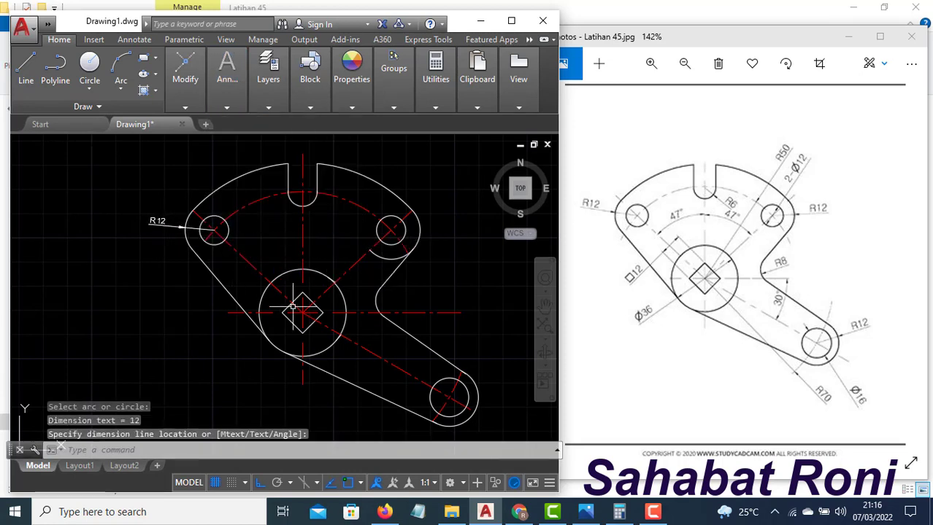
Add radius dimensions to the centre-line arc through the lower arm's hole and to the arm's rounded outer end.
{"action": "key", "text": "Return"}
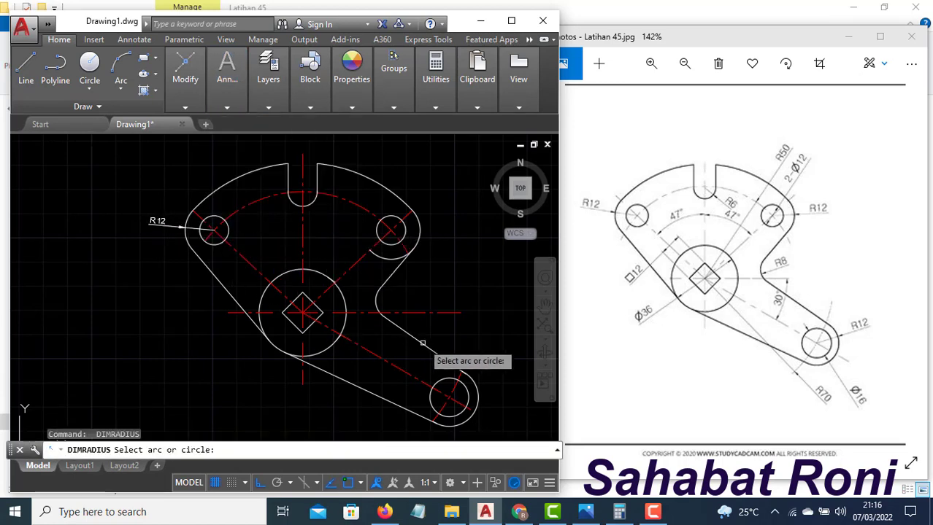
{"action": "left_click", "coordinate": [452, 390]}
{"action": "left_click", "coordinate": [488, 360]}
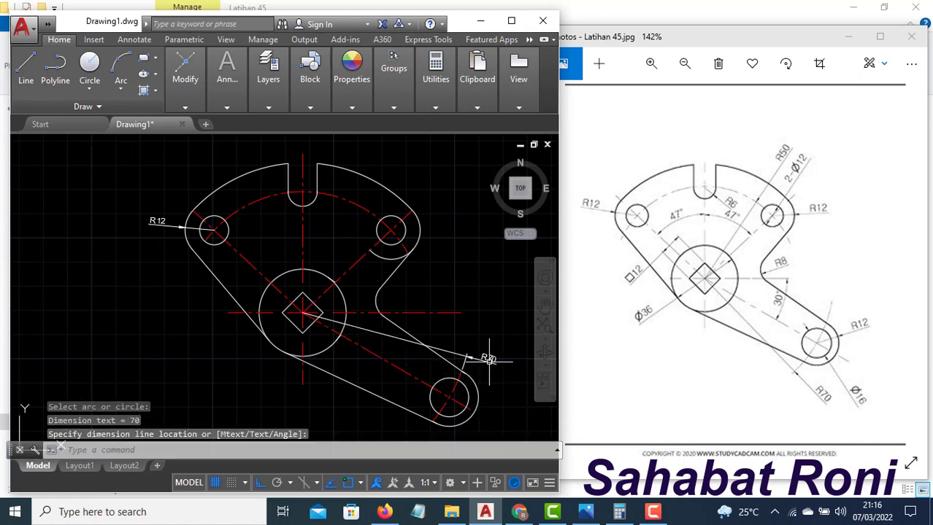
{"action": "left_click", "coordinate": [498, 360]}
{"action": "key", "text": "Return"}
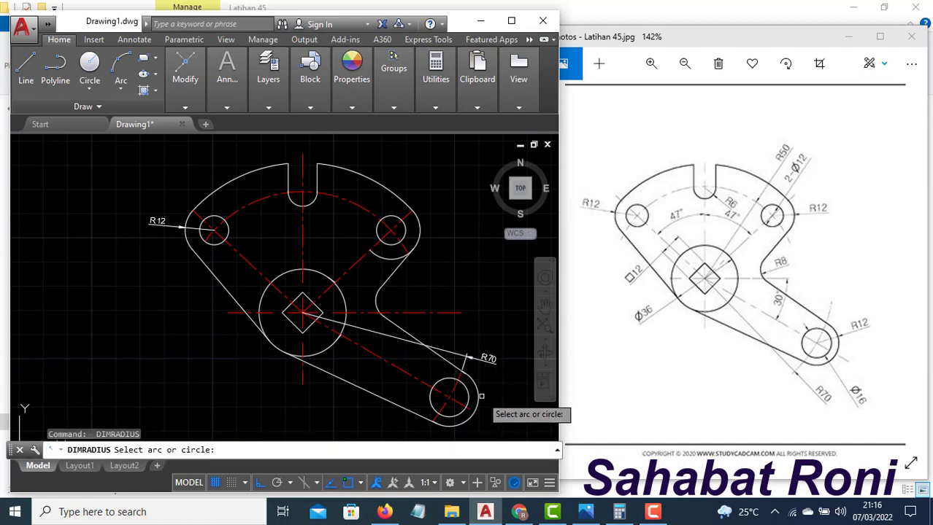
{"action": "left_click", "coordinate": [479, 398]}
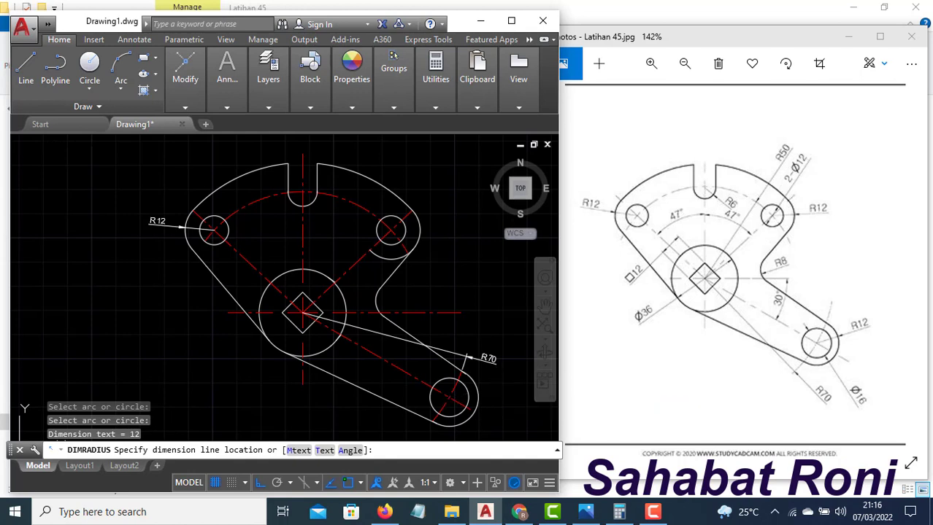
{"action": "left_click", "coordinate": [496, 384]}
Add radius dimensions to the concave fillet between the plate and lower arm and to the upper right corner arc.
{"action": "key", "text": "Return"}
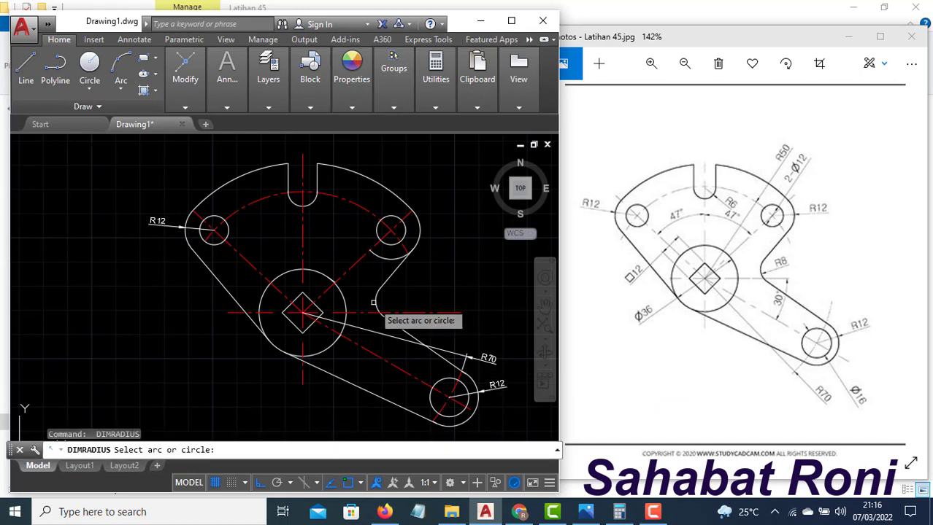
{"action": "left_click", "coordinate": [373, 303]}
{"action": "left_click", "coordinate": [392, 299]}
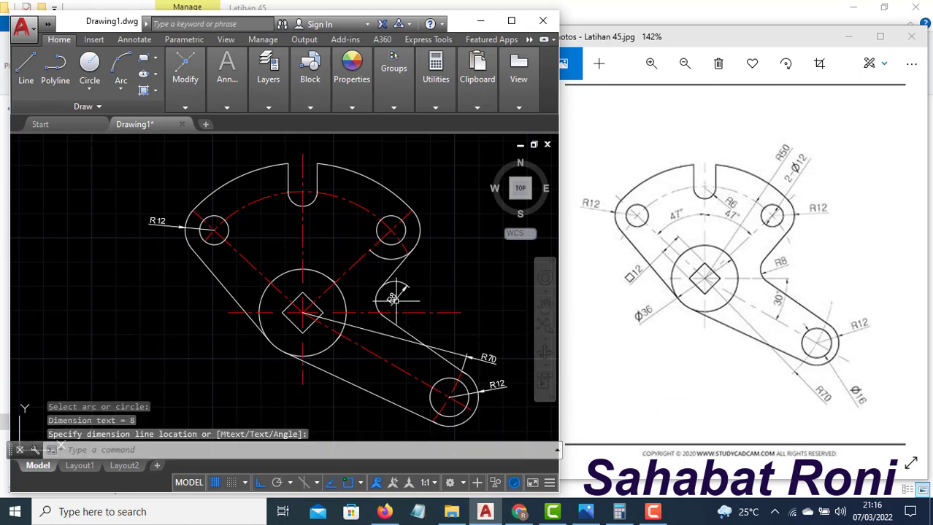
{"action": "key", "text": "Return"}
{"action": "left_click", "coordinate": [405, 224]}
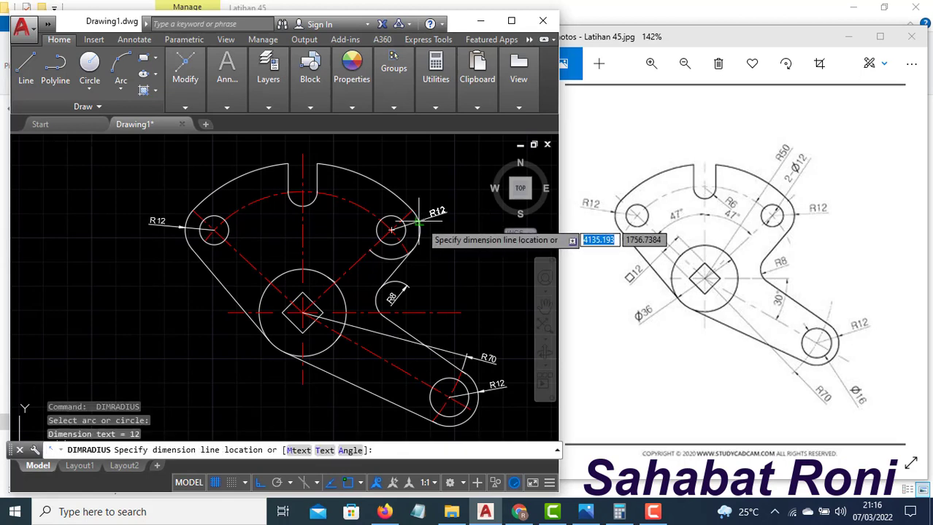
{"action": "left_click", "coordinate": [446, 232]}
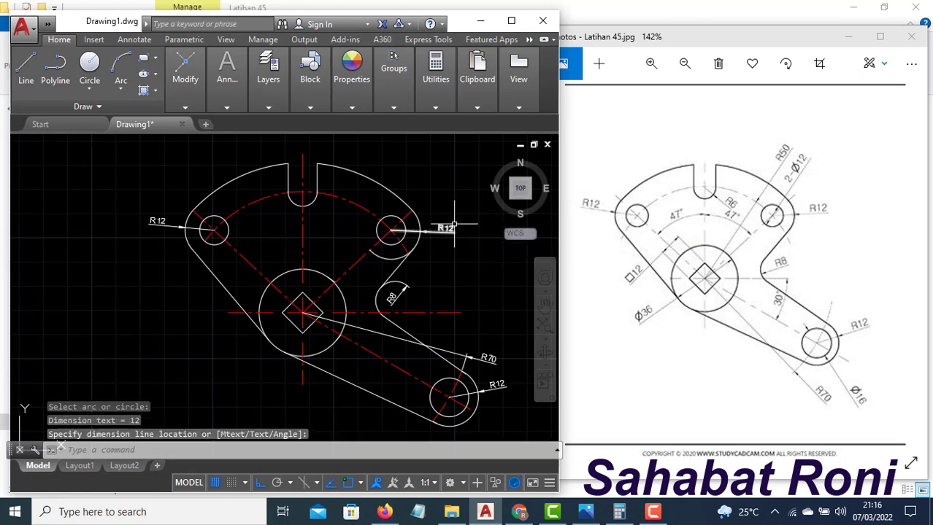
Add radius dimensions to the slot's rounded bottom and to the plate's large outer arc, placing the latter's text outside.
{"action": "key", "text": "Return"}
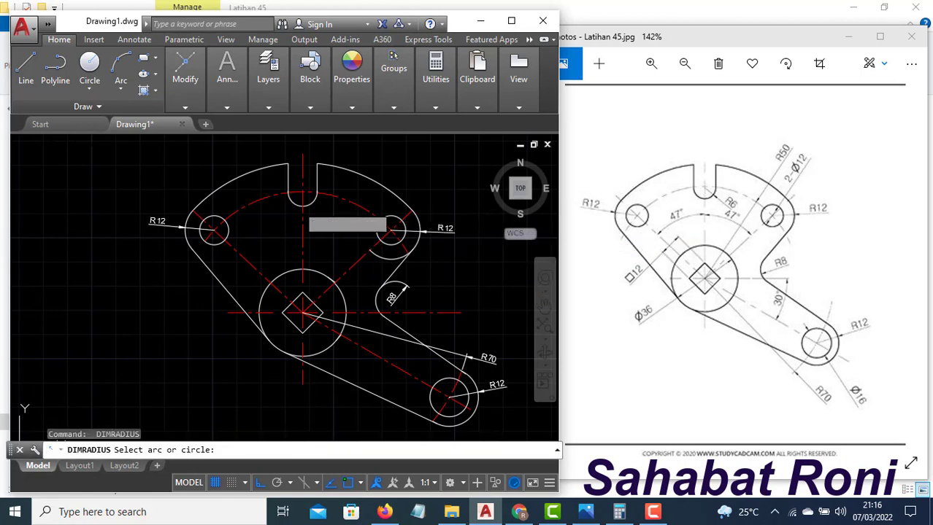
{"action": "left_click", "coordinate": [294, 202]}
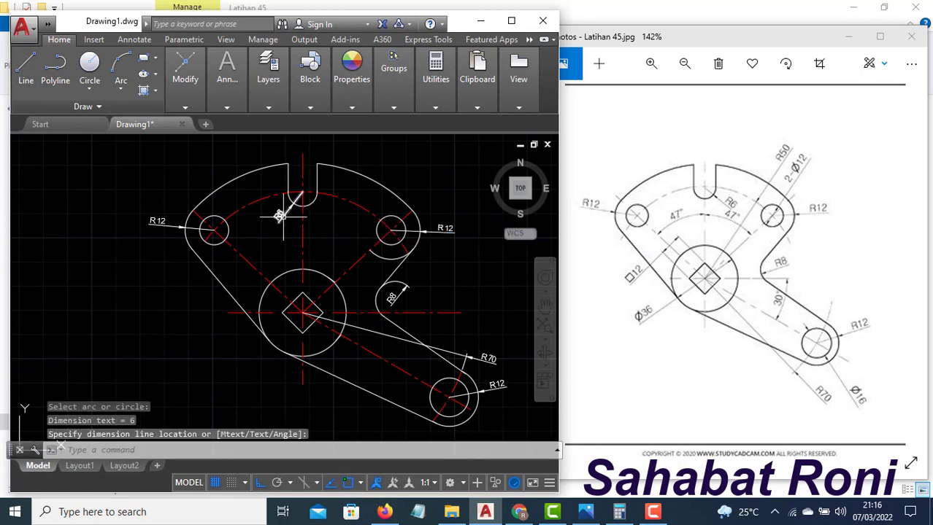
{"action": "left_click", "coordinate": [279, 215]}
{"action": "key", "text": "Return"}
{"action": "left_click", "coordinate": [391, 188]}
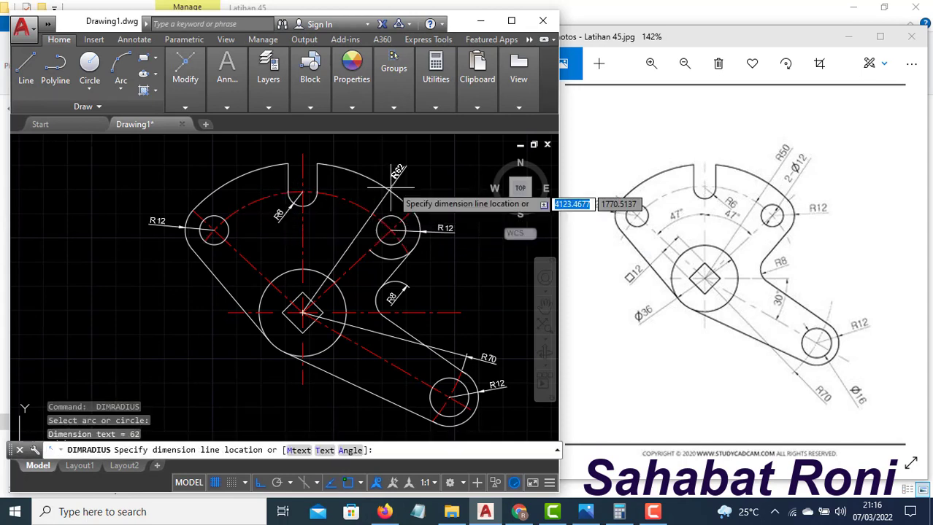
{"action": "left_click", "coordinate": [401, 175]}
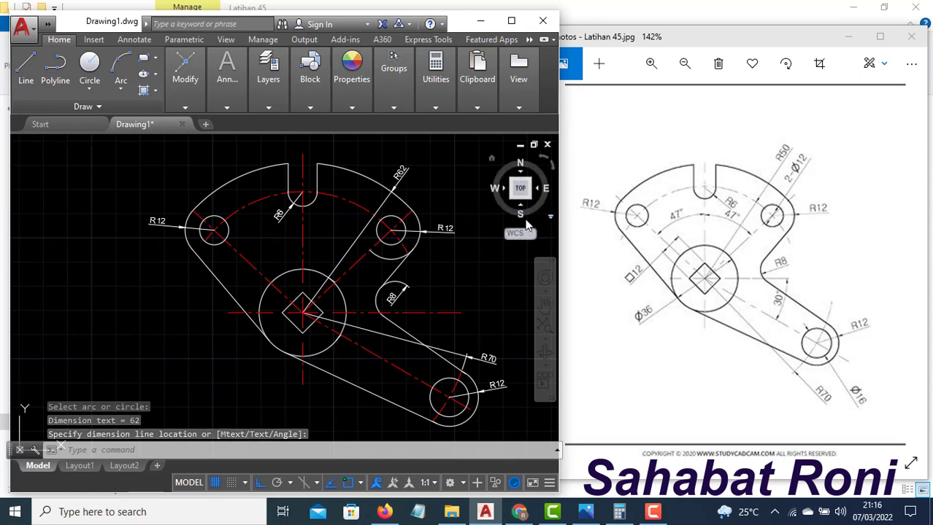
Add a radius dimension to the red centre-line arc through the upper holes, with its text above the plate.
{"action": "key", "text": "Escape"}
{"action": "key", "text": "Return"}
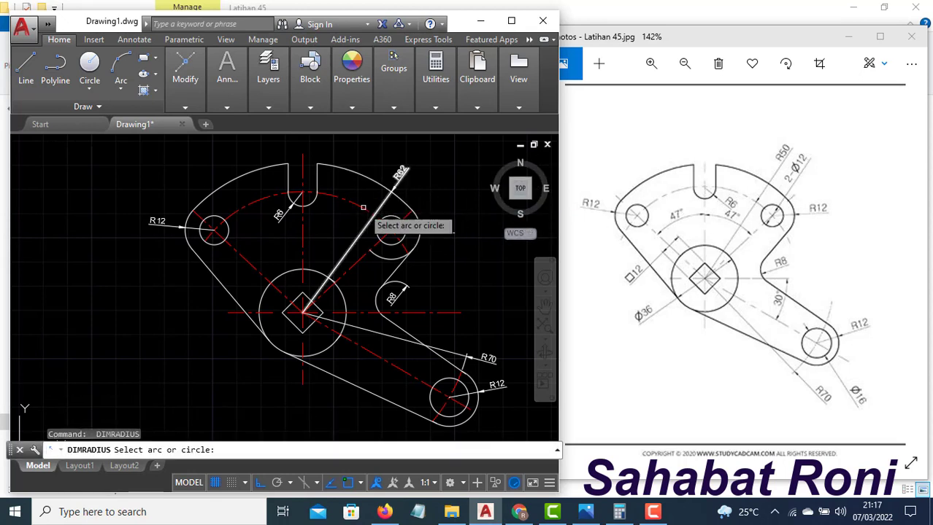
{"action": "left_click", "coordinate": [378, 214]}
{"action": "left_click", "coordinate": [370, 159]}
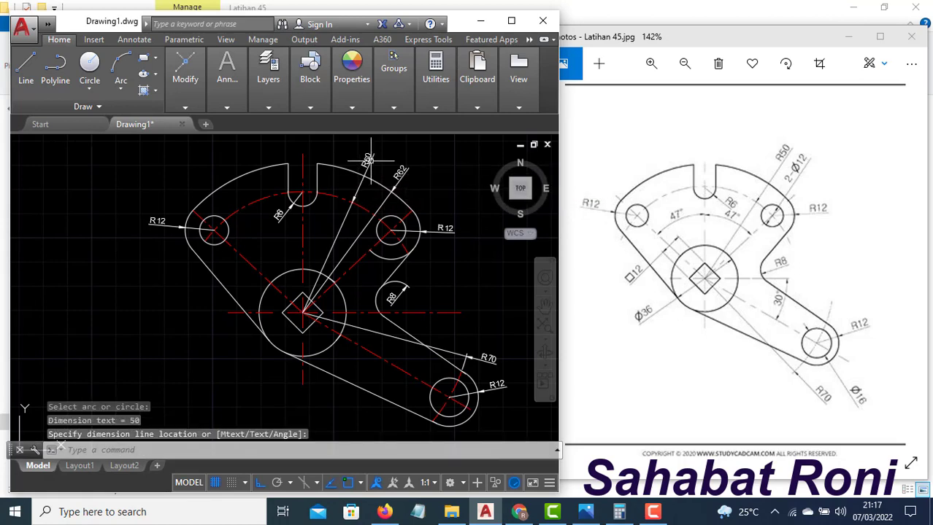
Add diameter dimensions to the lower arm's hole and to the large hub circle, placing both texts outside the outline.
{"action": "left_click", "coordinate": [228, 99]}
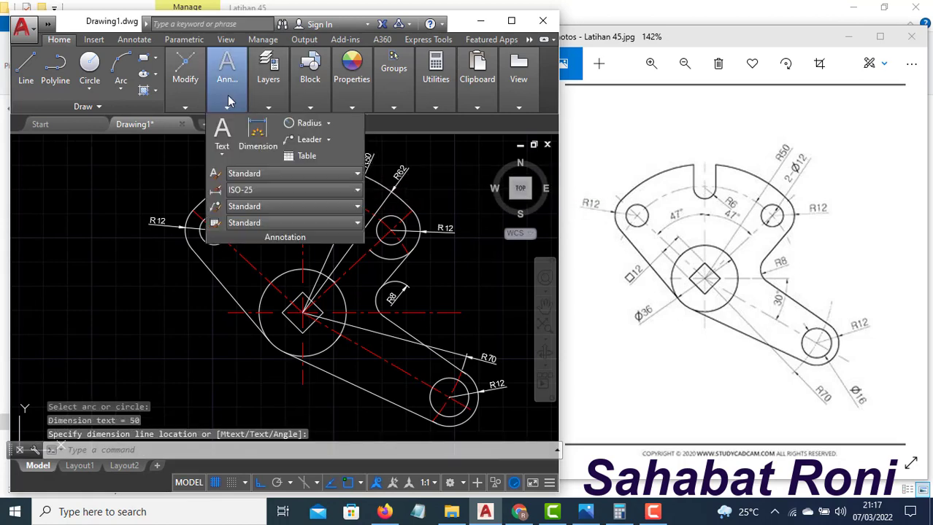
{"action": "left_click", "coordinate": [329, 124]}
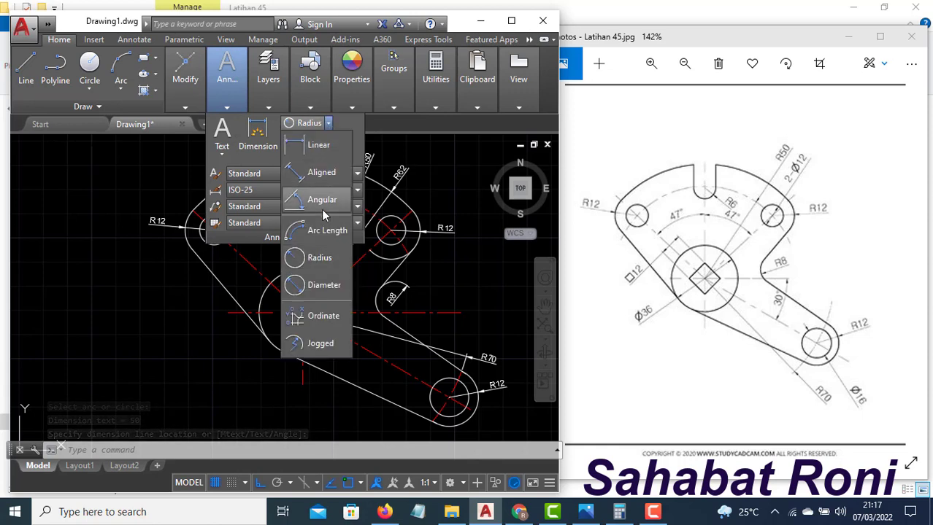
{"action": "left_click", "coordinate": [315, 286]}
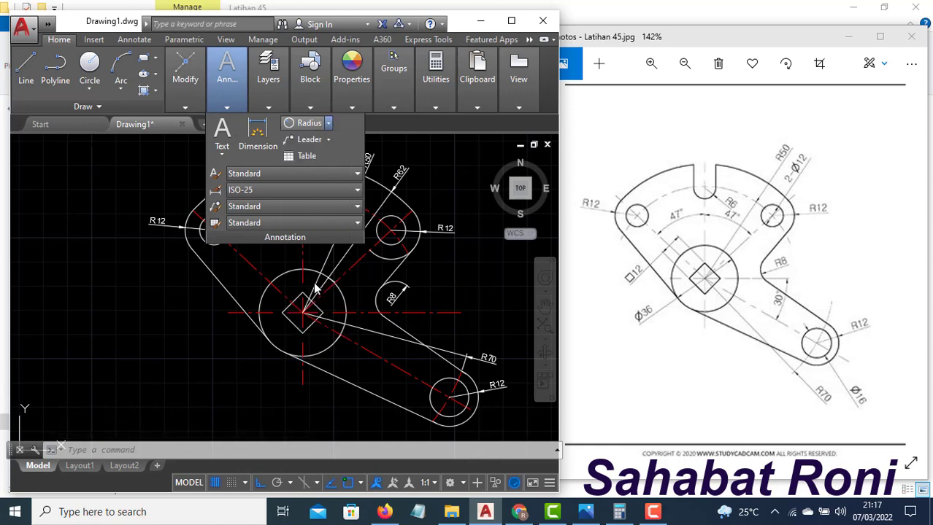
{"action": "left_click", "coordinate": [459, 414]}
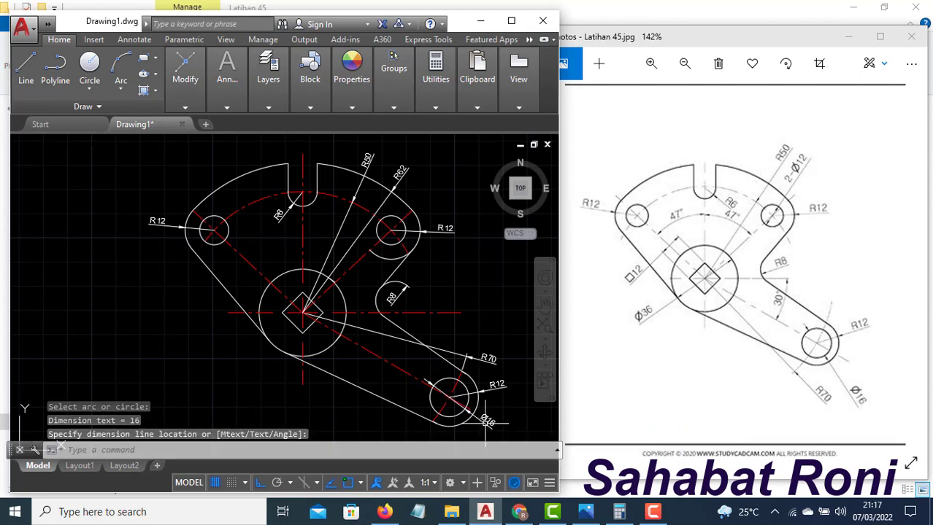
{"action": "key", "text": "Return"}
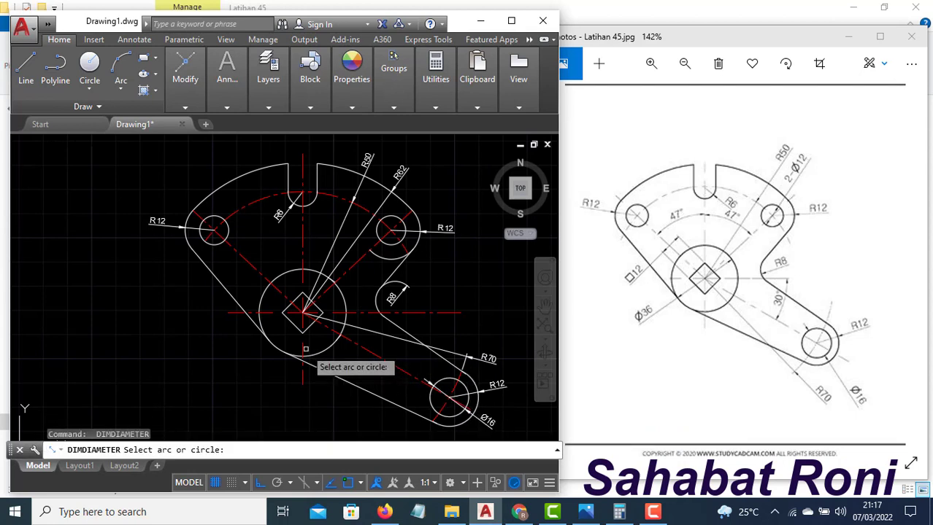
{"action": "left_click", "coordinate": [322, 356]}
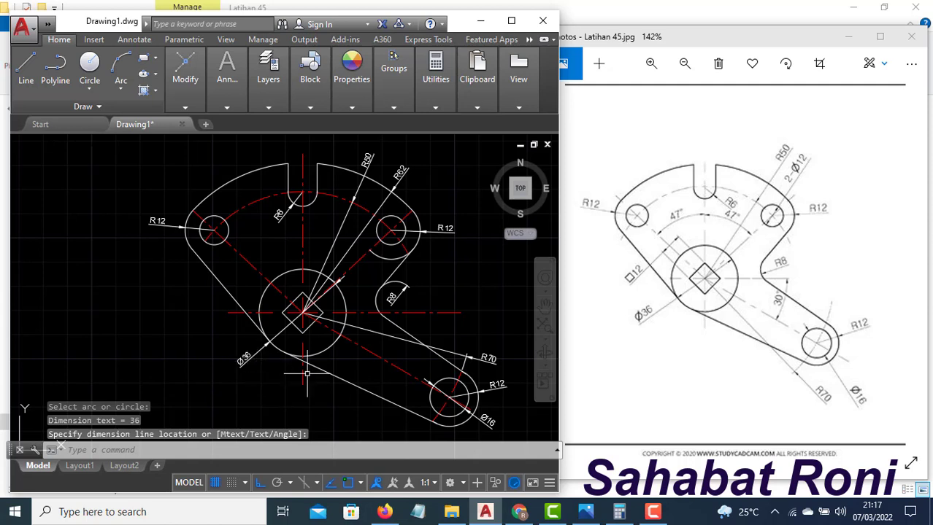
{"action": "left_click", "coordinate": [306, 373]}
Add a diameter dimension to the upper right hole, placing its text outside the plate's outer arc.
{"action": "key", "text": "Return"}
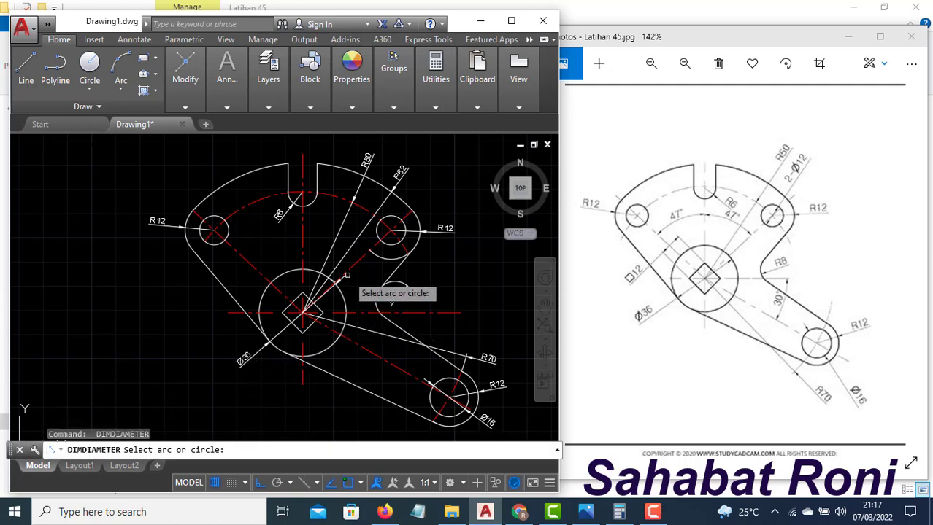
{"action": "left_click", "coordinate": [398, 218]}
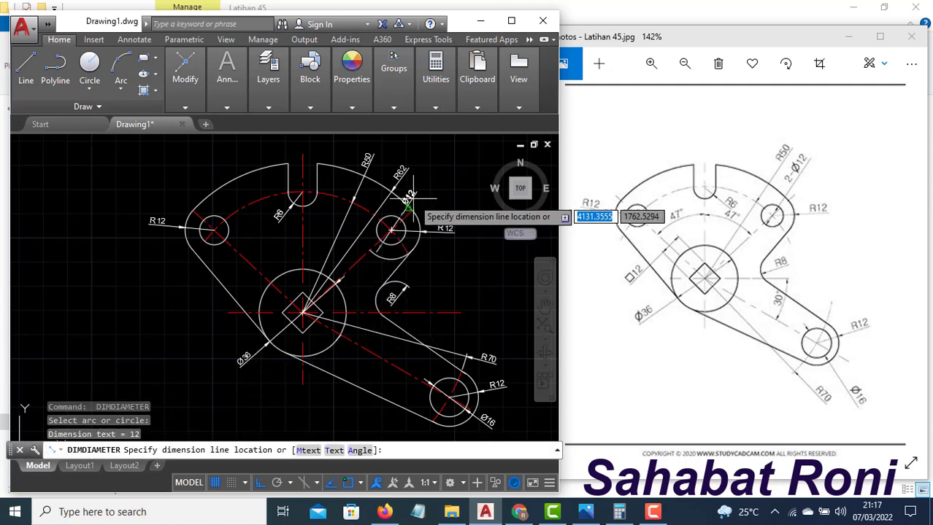
{"action": "left_click", "coordinate": [425, 192]}
{"action": "key", "text": "Escape"}
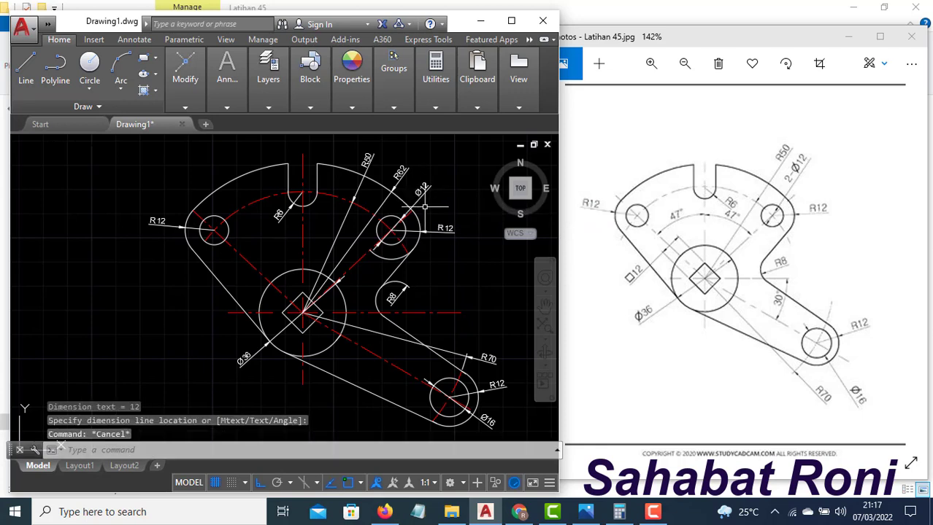
Trim away the leftover arc segment inside the plate below the upper right hole.
{"action": "type", "text": "tr"}
{"action": "key", "text": "Return"}
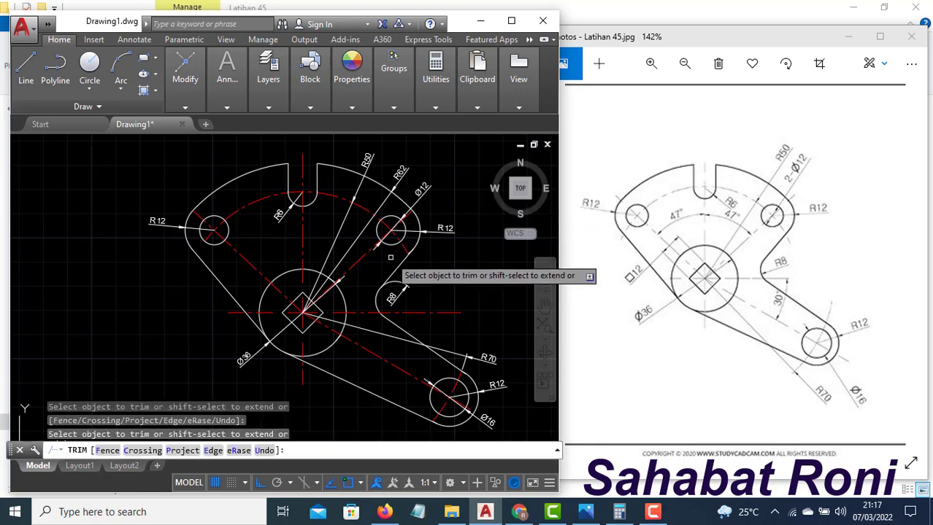
{"action": "key", "text": "Escape"}
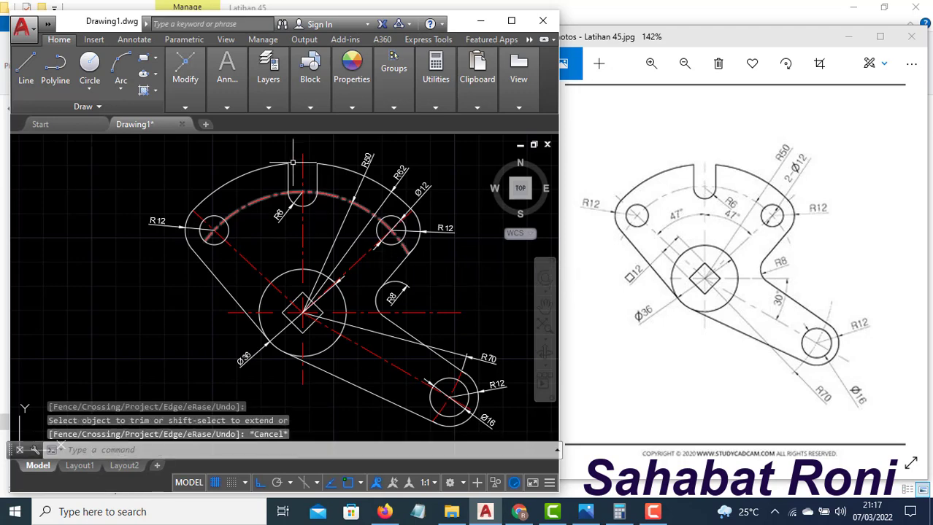
Add an aligned dimension to the upper left side of the hub's square hole, offset toward the upper left hole.
{"action": "mouse_move", "coordinate": [219, 104]}
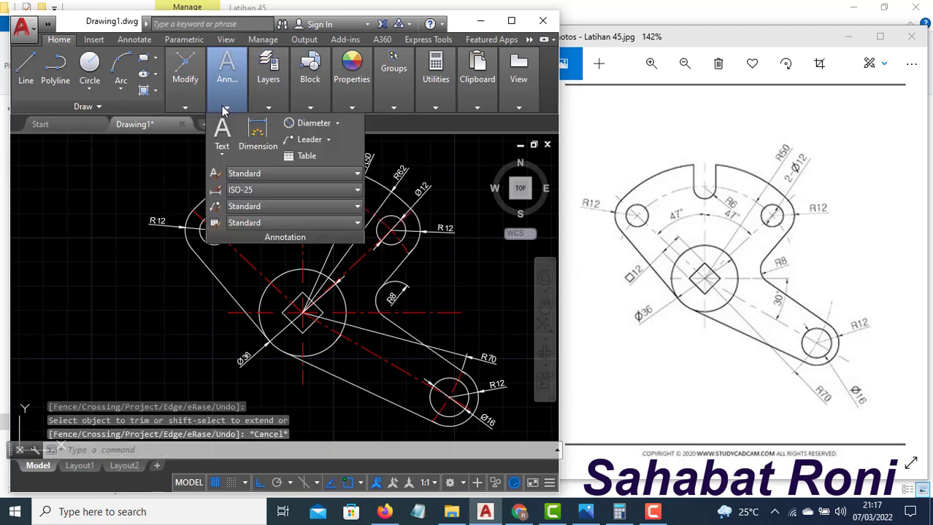
{"action": "left_click", "coordinate": [335, 124]}
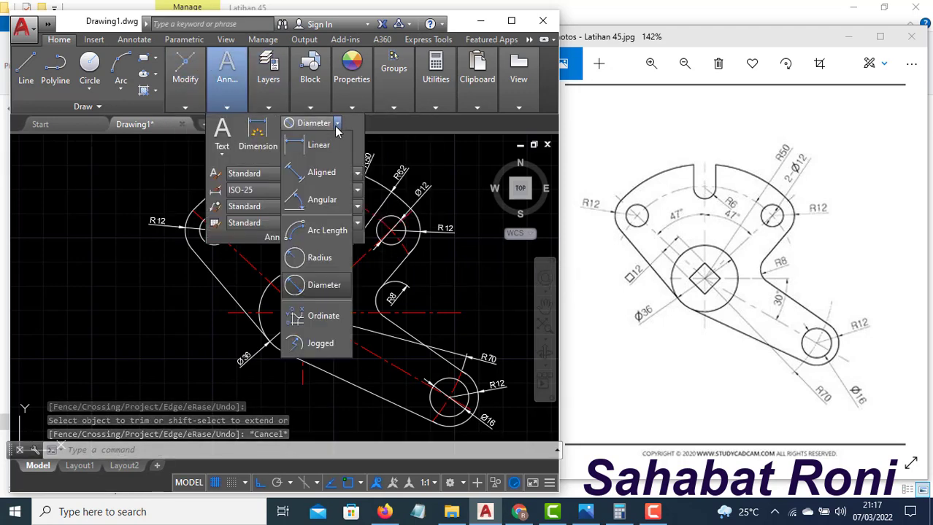
{"action": "left_click", "coordinate": [322, 173]}
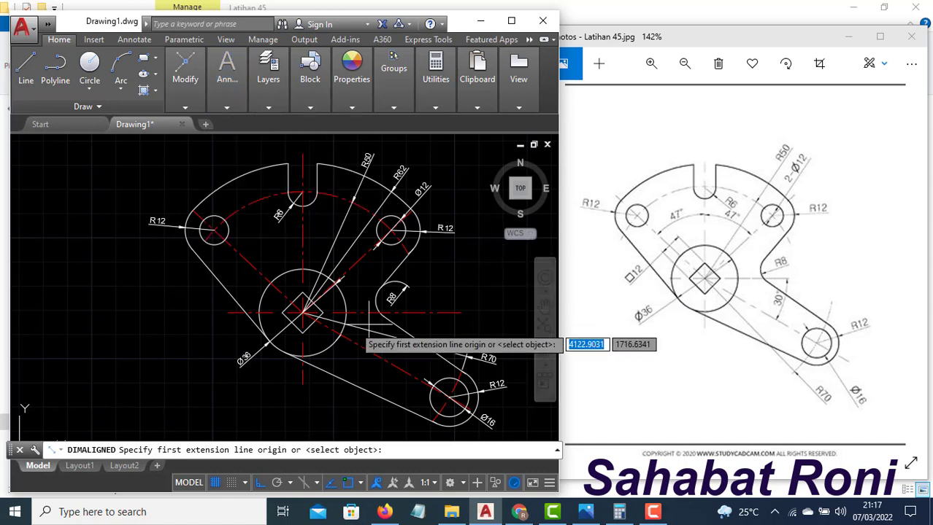
{"action": "left_click", "coordinate": [302, 312]}
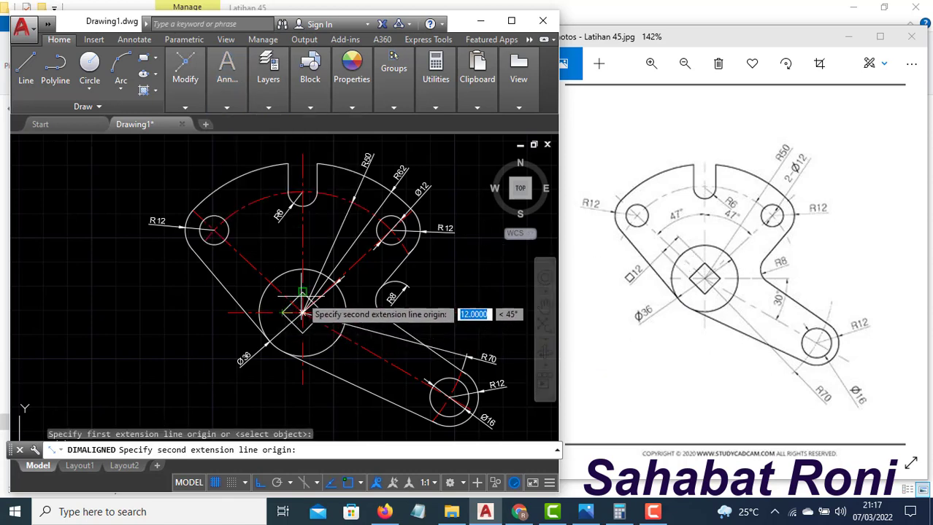
{"action": "left_click", "coordinate": [285, 313]}
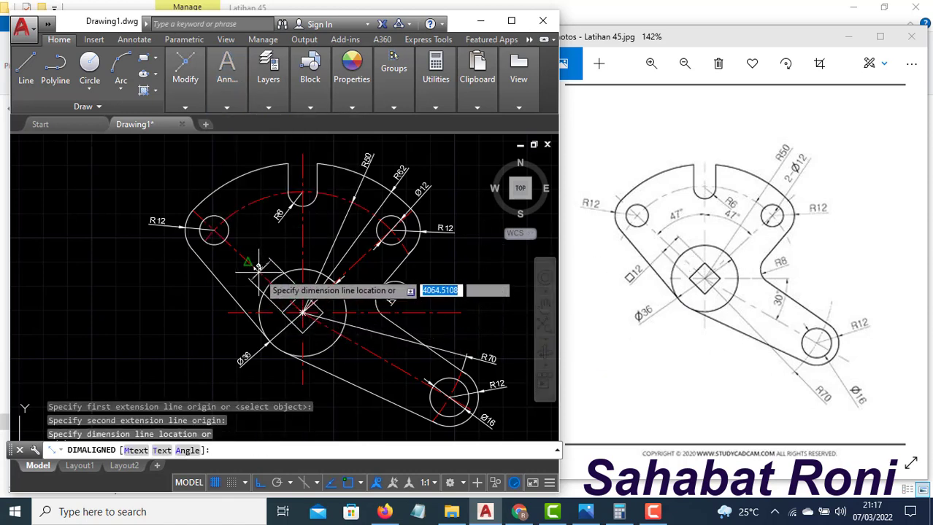
{"action": "left_click", "coordinate": [258, 269]}
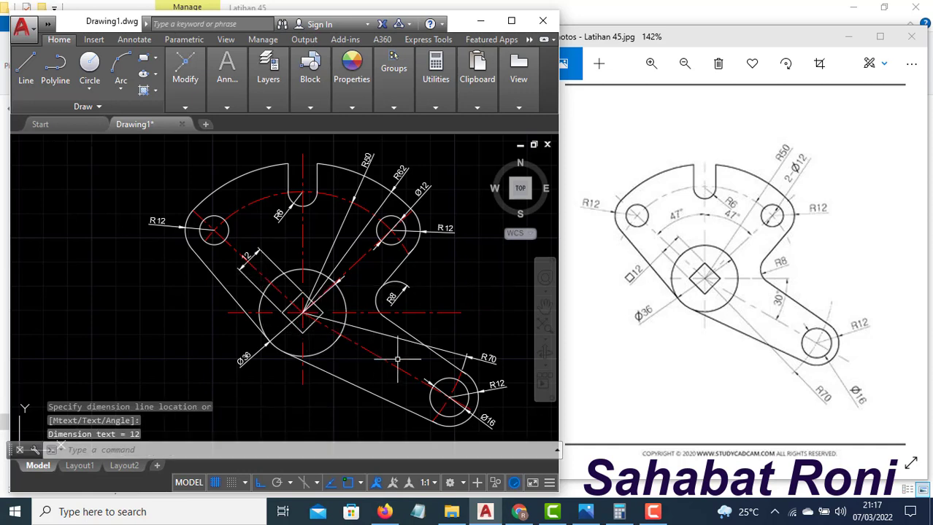
Add an angular dimension between the lower arm's centre line and the horizontal centre line, placed inside the arm.
{"action": "left_click", "coordinate": [227, 108]}
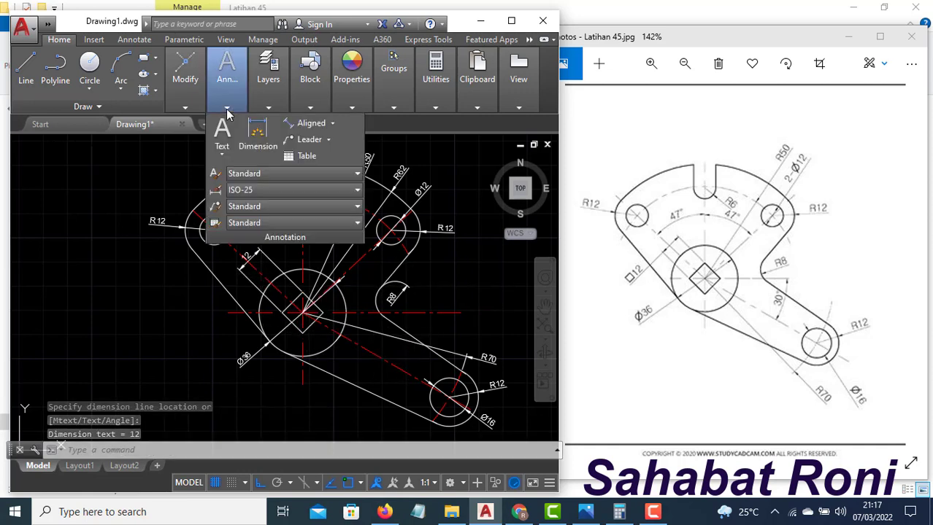
{"action": "left_click", "coordinate": [332, 123]}
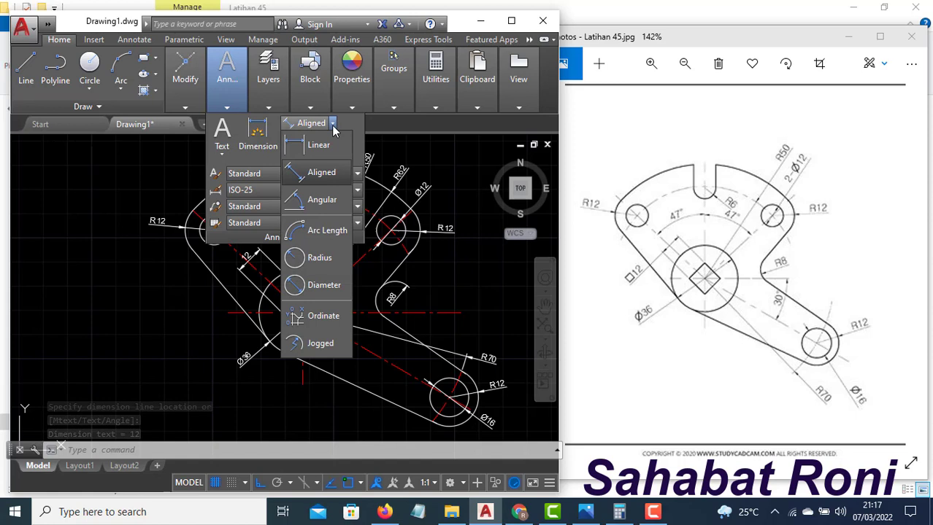
{"action": "left_click", "coordinate": [322, 200]}
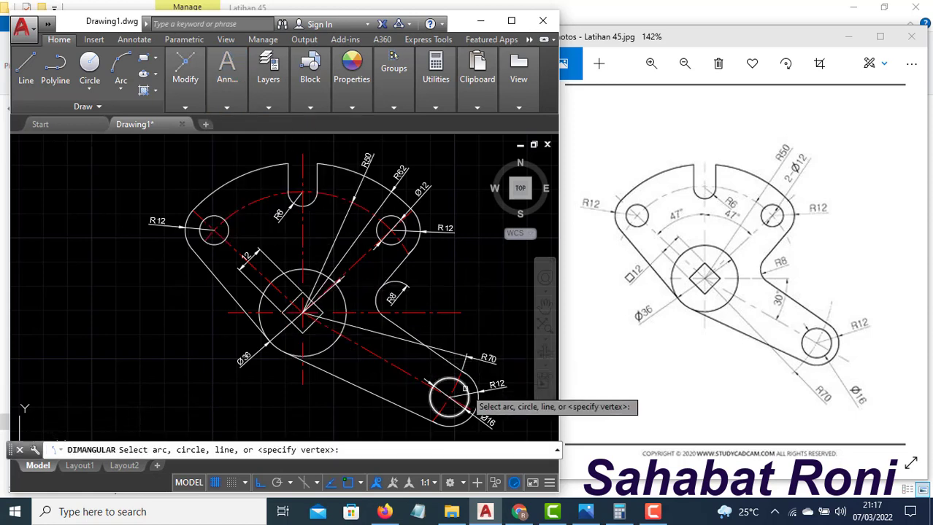
{"action": "left_click", "coordinate": [380, 359]}
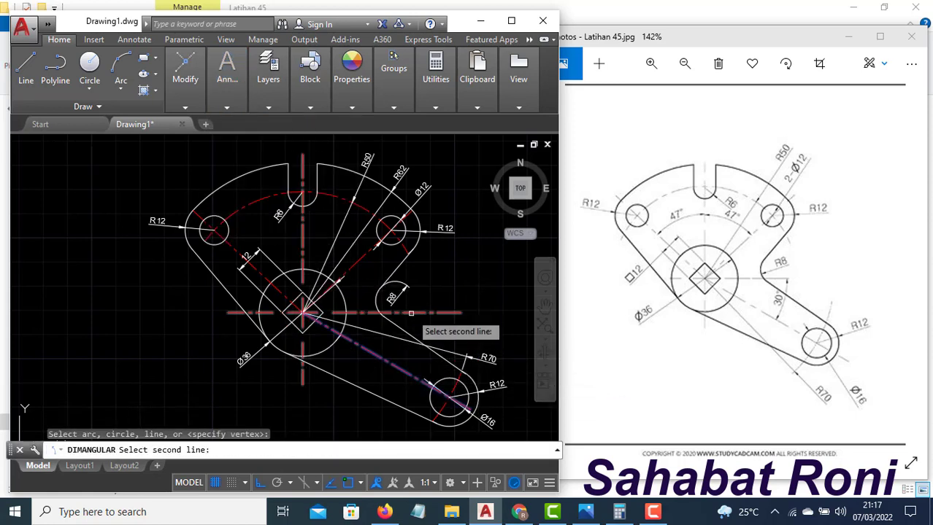
{"action": "left_click", "coordinate": [411, 313]}
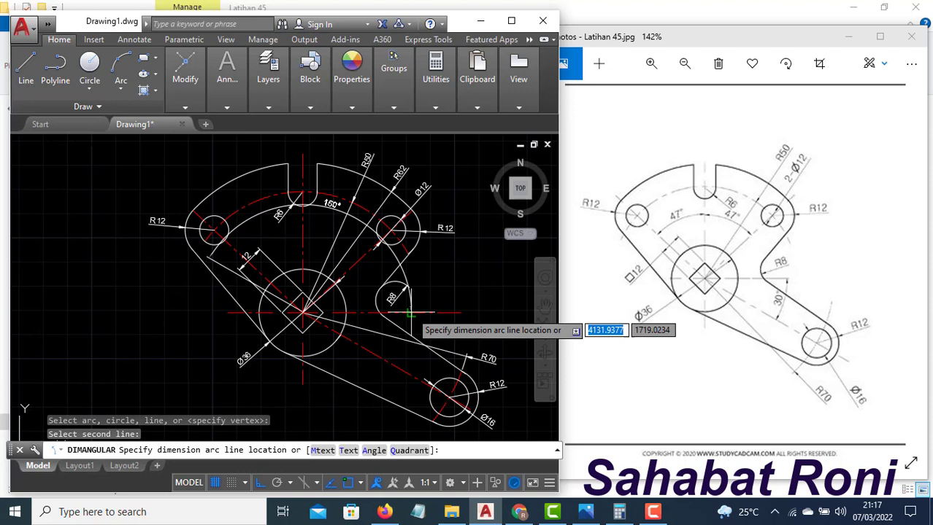
{"action": "left_click", "coordinate": [398, 355]}
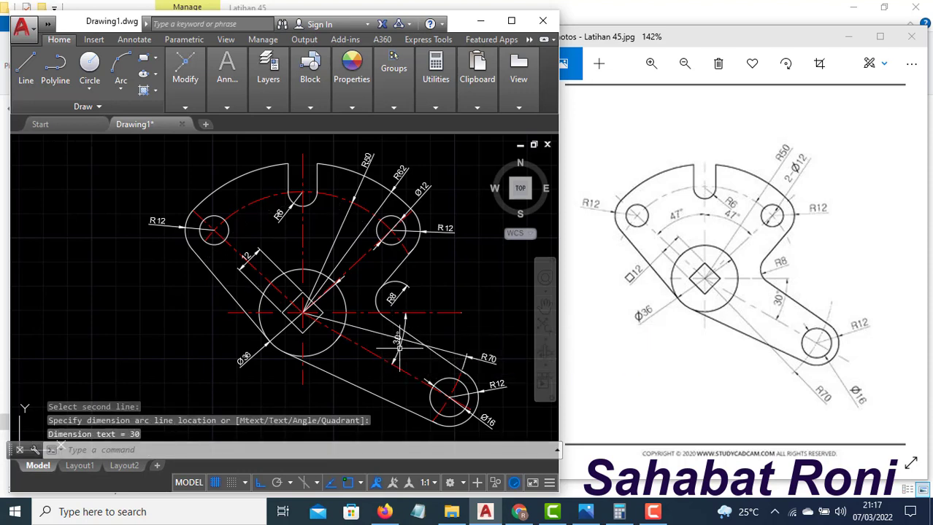
Add an angular dimension between the upper right hole's centre line and the vertical centre line, above the hub circle.
{"action": "key", "text": "Return"}
{"action": "left_click", "coordinate": [354, 268]}
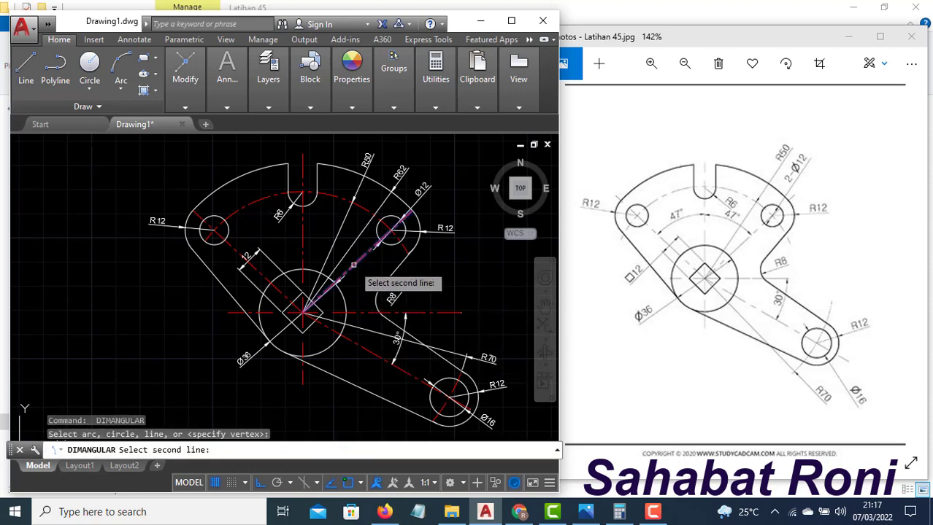
{"action": "left_click", "coordinate": [302, 244]}
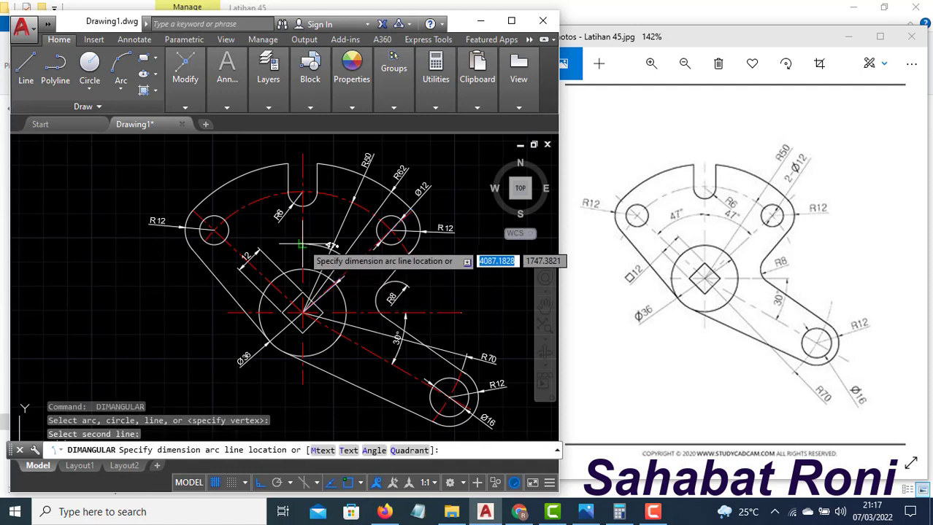
{"action": "left_click", "coordinate": [318, 238]}
Add an angular dimension between the upper left hole's centre line and the vertical centre line, level with the matching right-hand one.
{"action": "key", "text": "Return"}
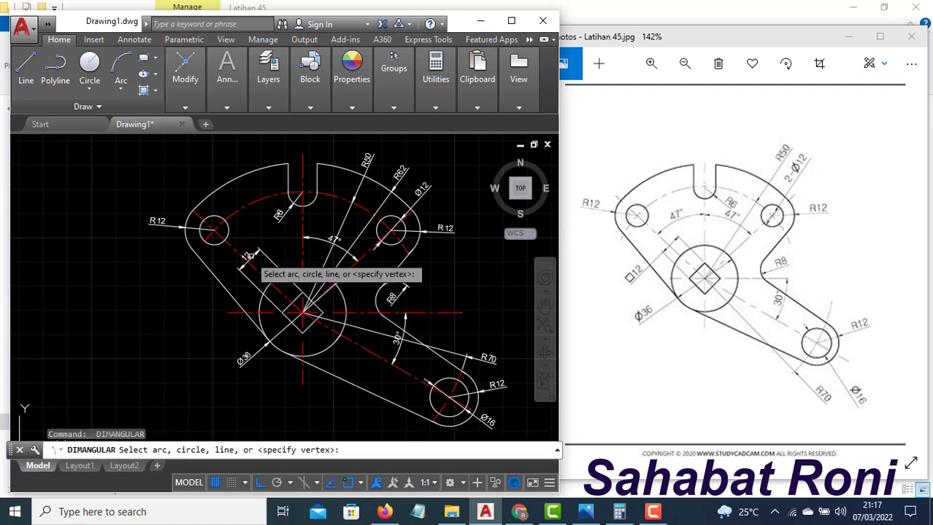
{"action": "left_click", "coordinate": [246, 260]}
{"action": "left_click", "coordinate": [303, 226]}
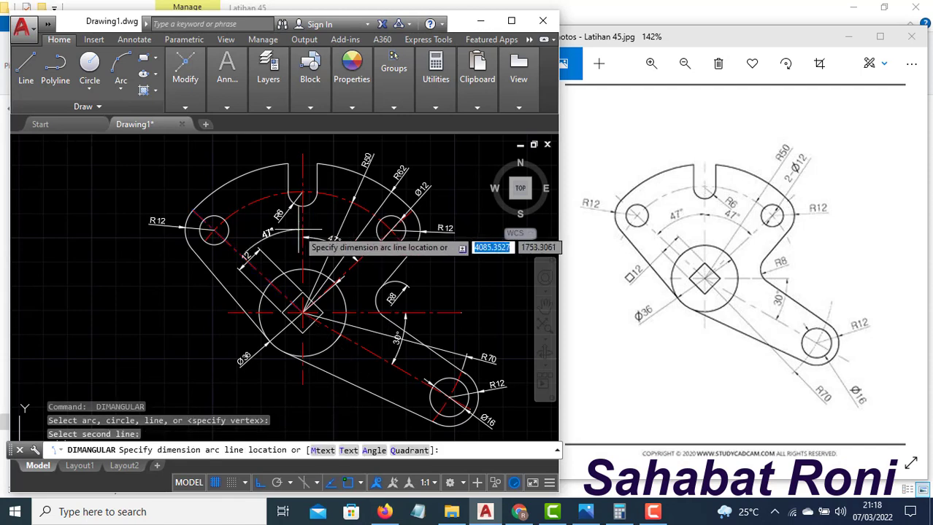
{"action": "left_click", "coordinate": [301, 236]}
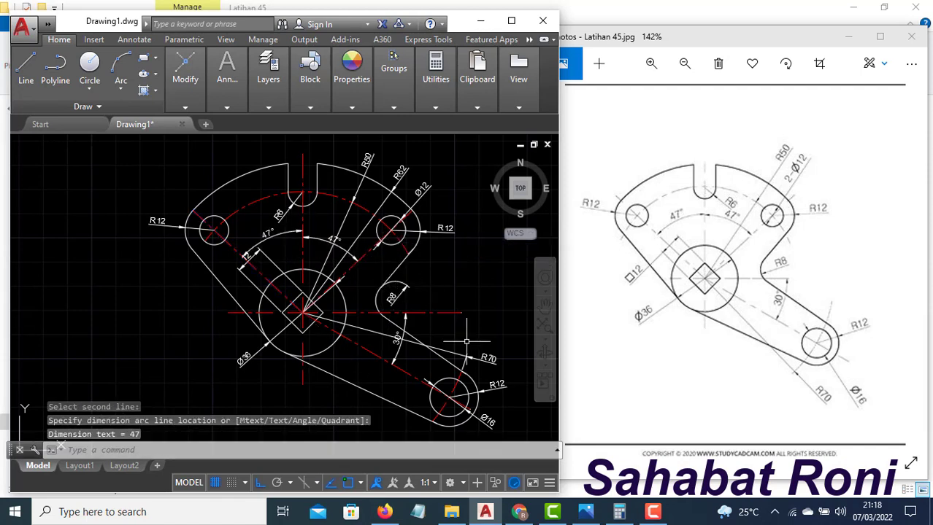
{"action": "middle_click_drag", "start_coordinate": [397, 310], "coordinate": [348, 312]}
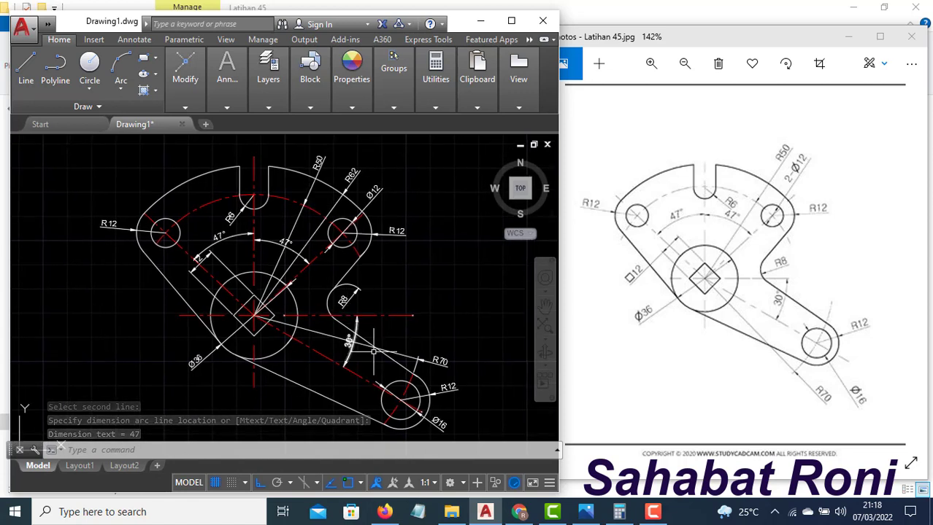